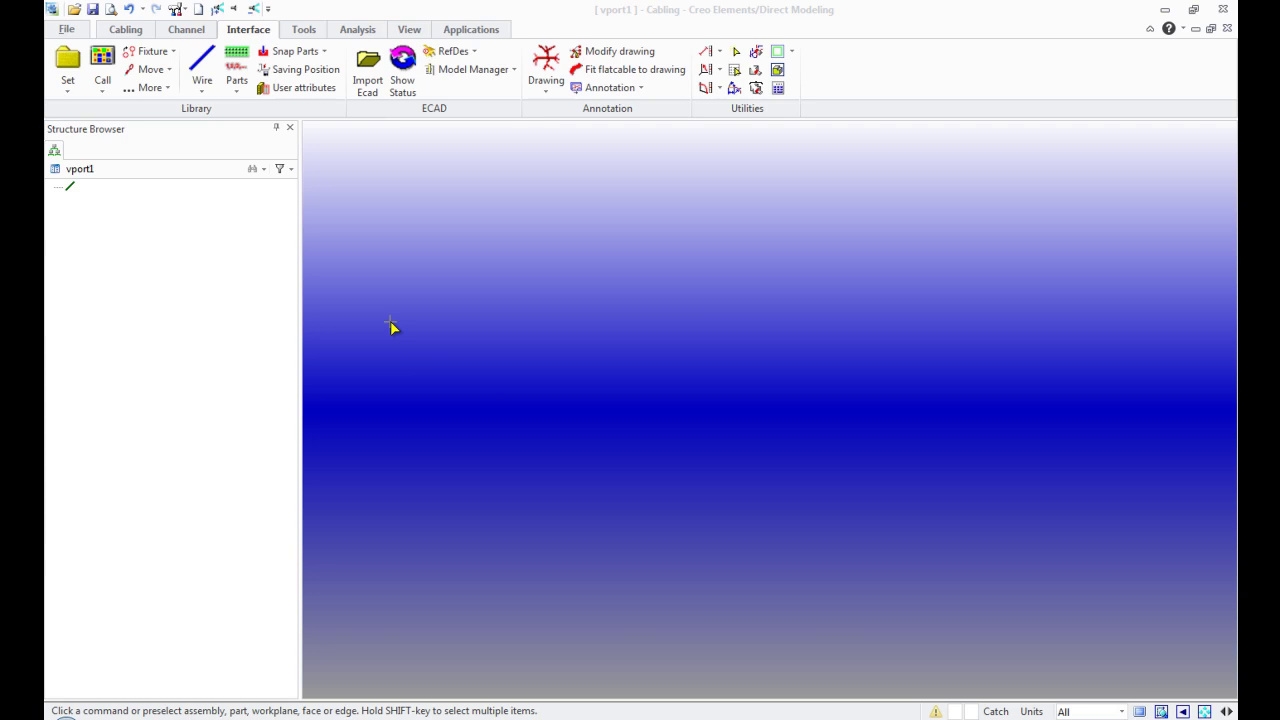
- Create a new harness named harness_1
click(118, 30)
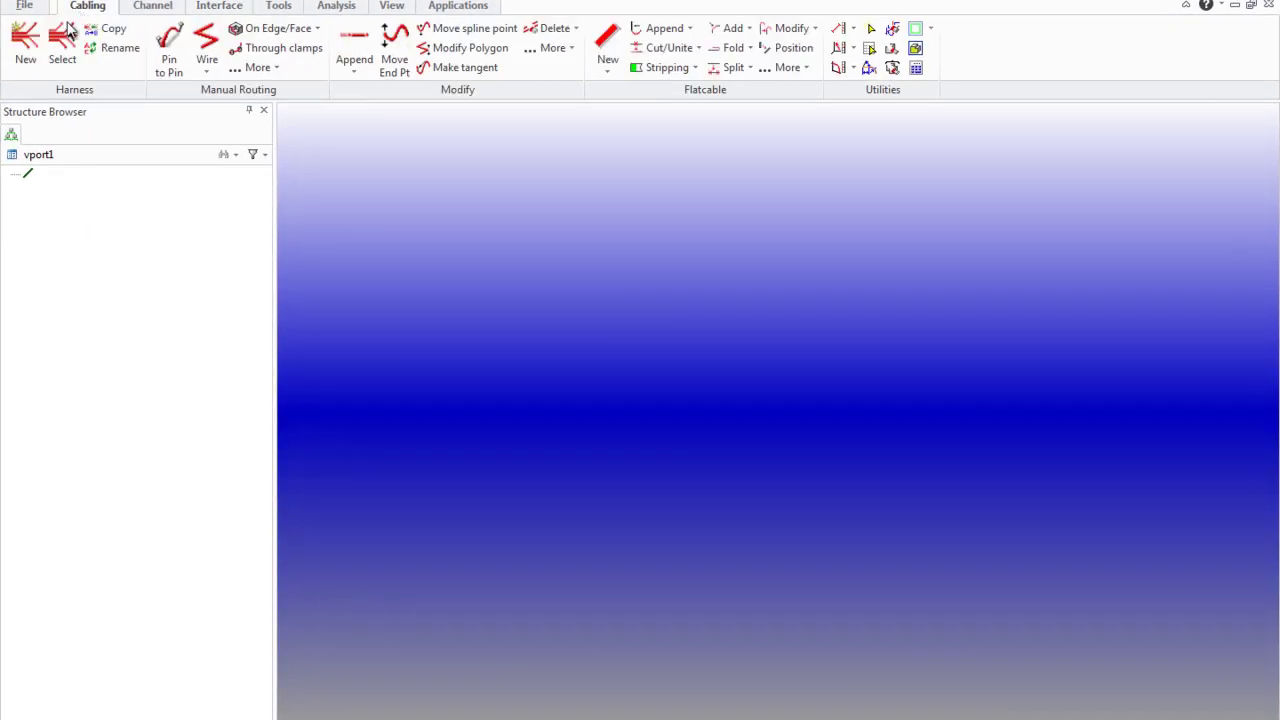
click(35, 78)
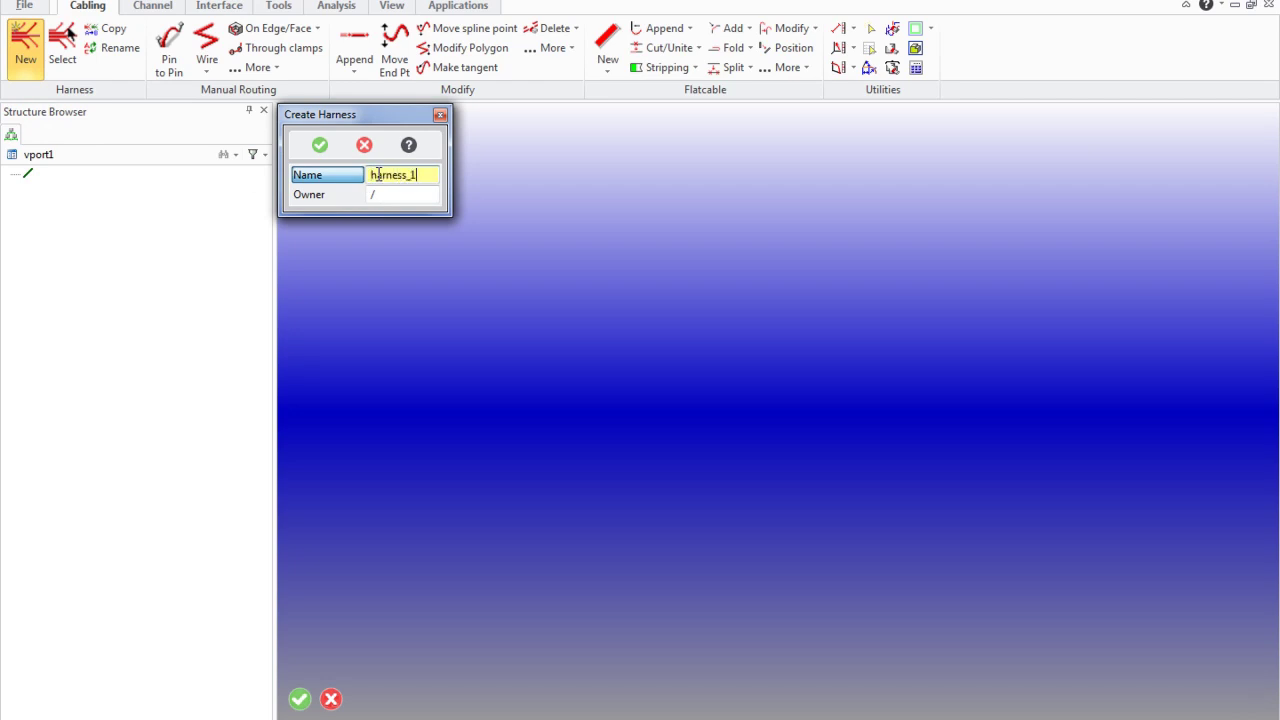
click(319, 145)
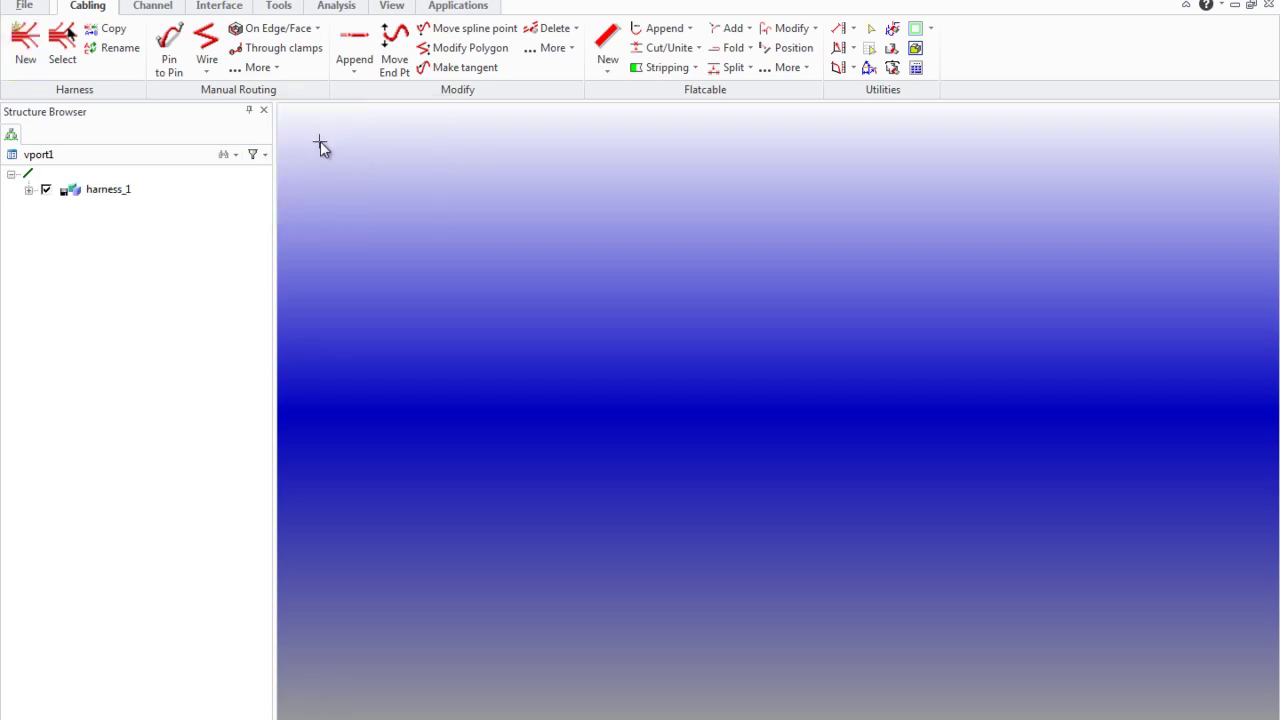
- Start setting the current connector library and browse for its catalog file to Program Files > PTC > Creo Elements > Direct Modeling 18.0 > personality > cabling
click(219, 6)
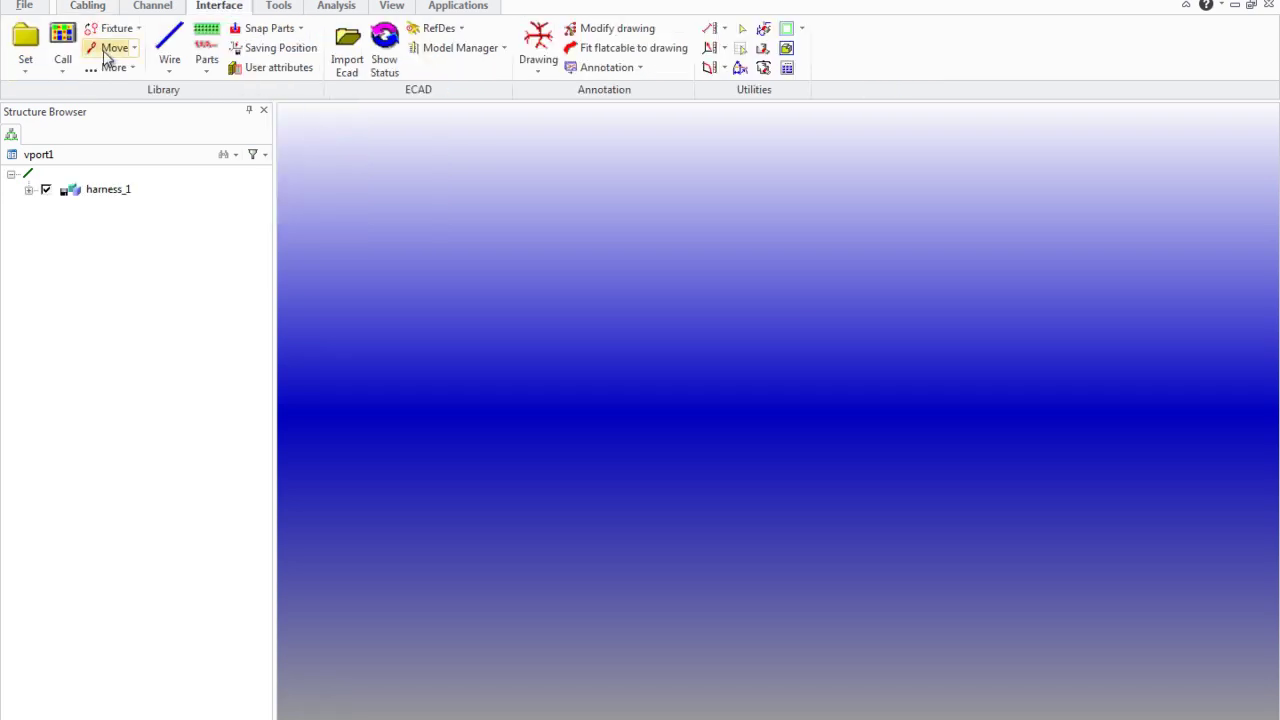
click(38, 74)
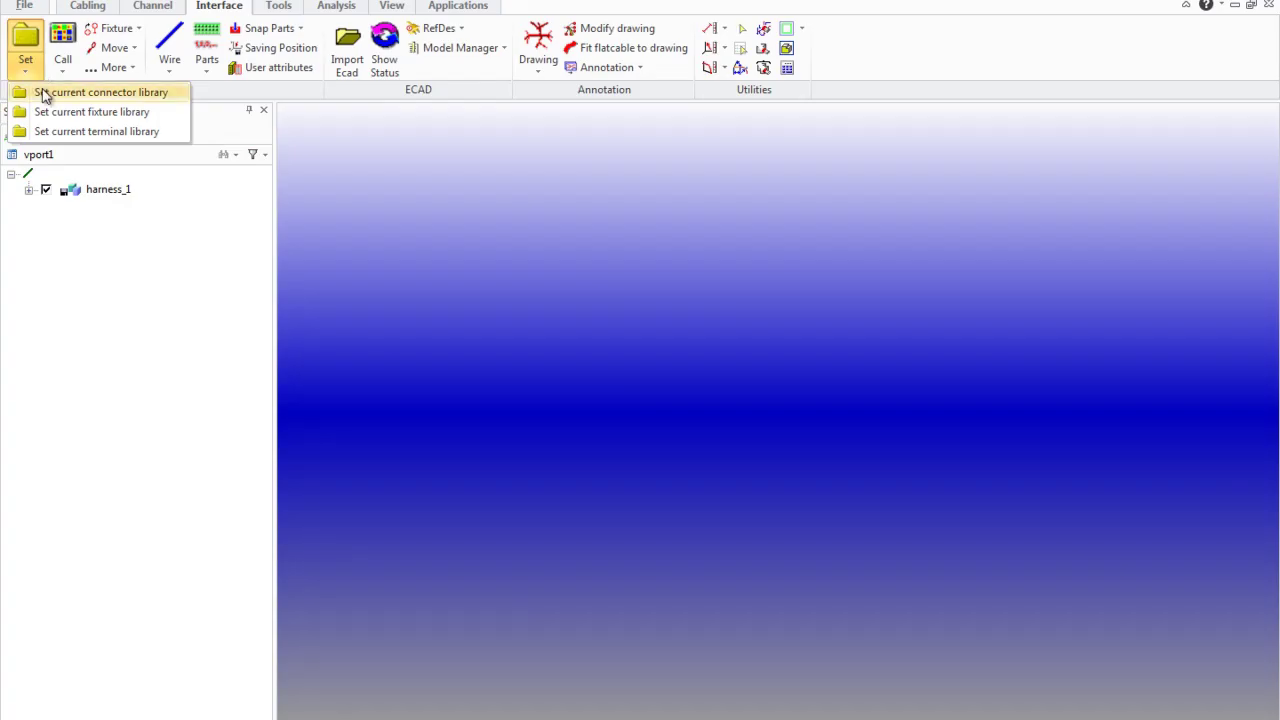
click(44, 94)
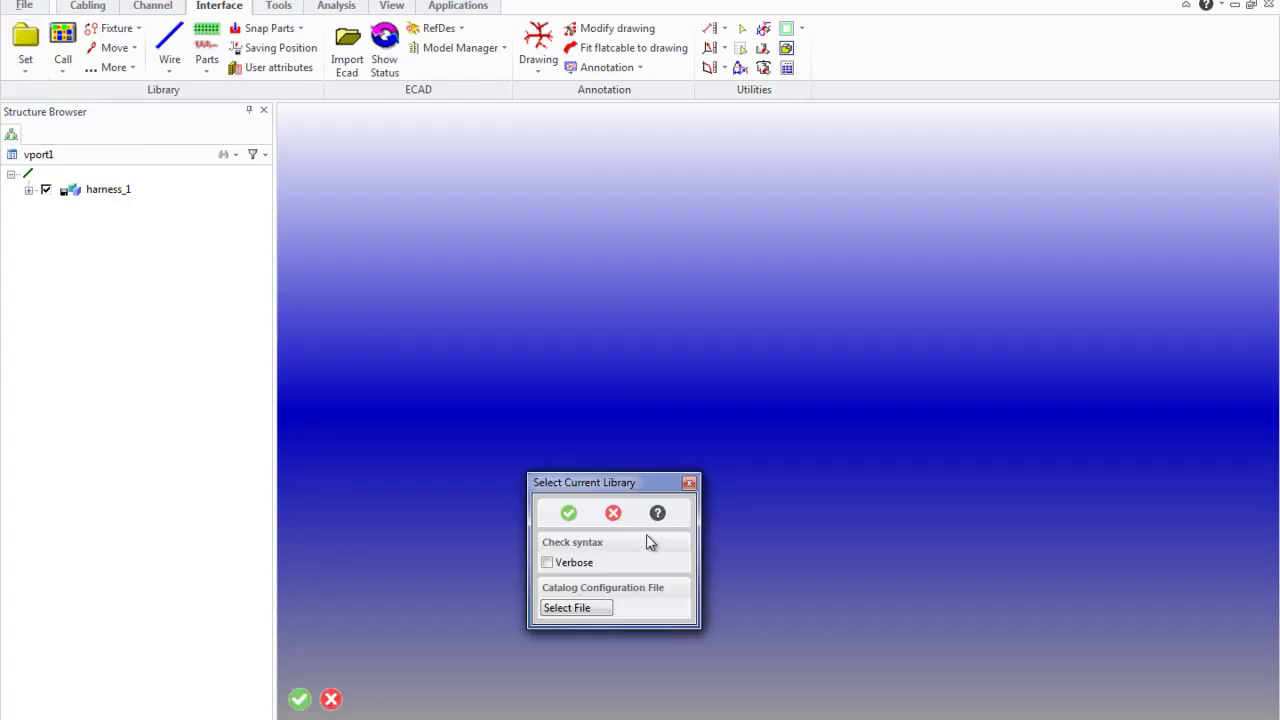
click(576, 608)
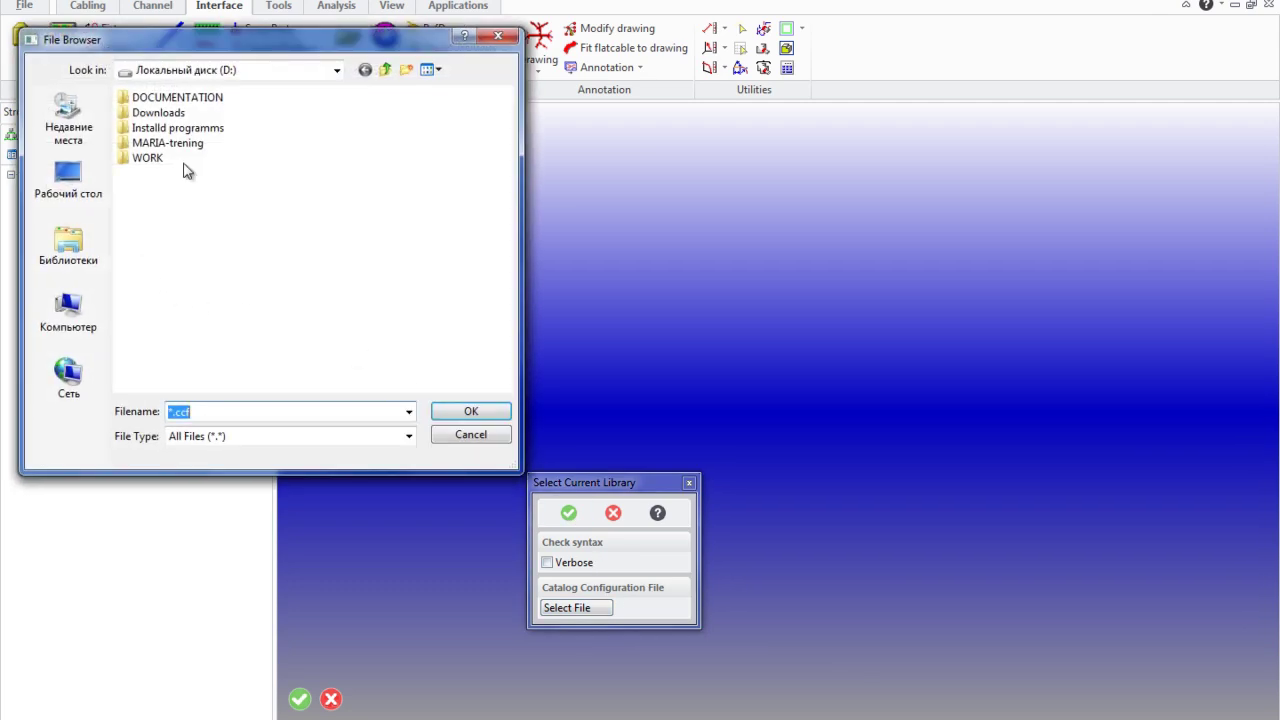
click(385, 70)
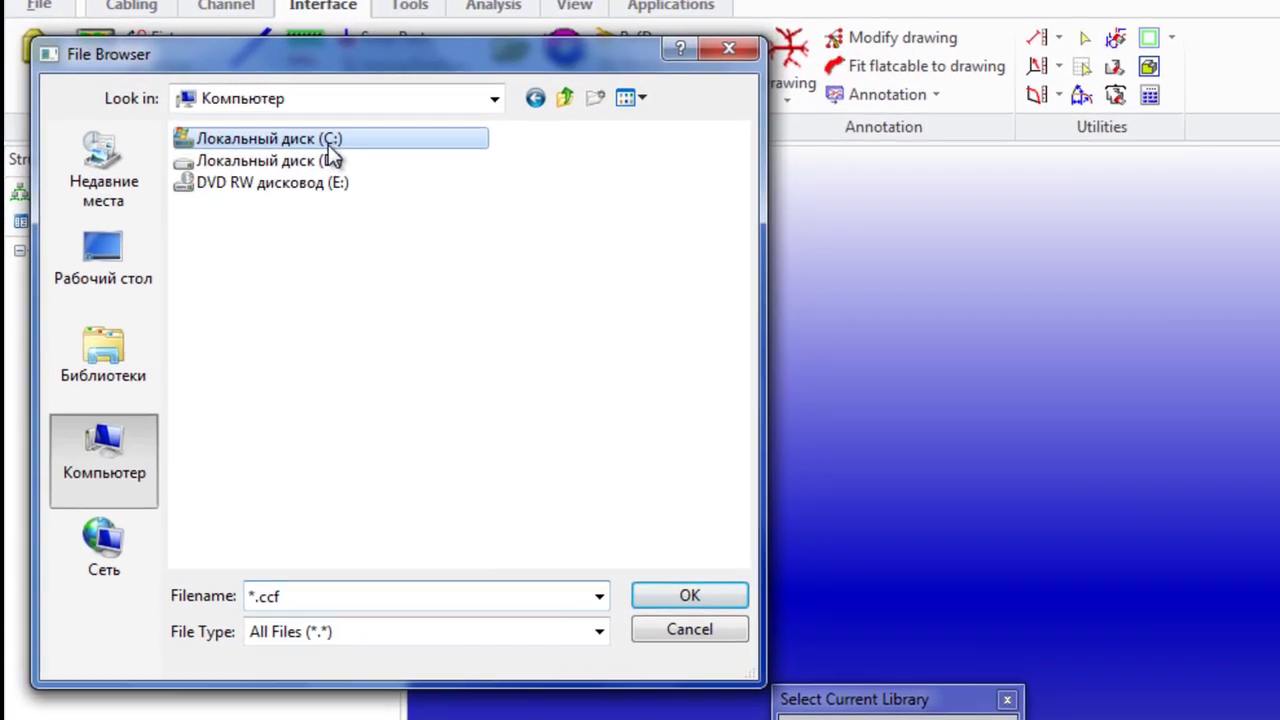
double_click(242, 106)
double_click(208, 172)
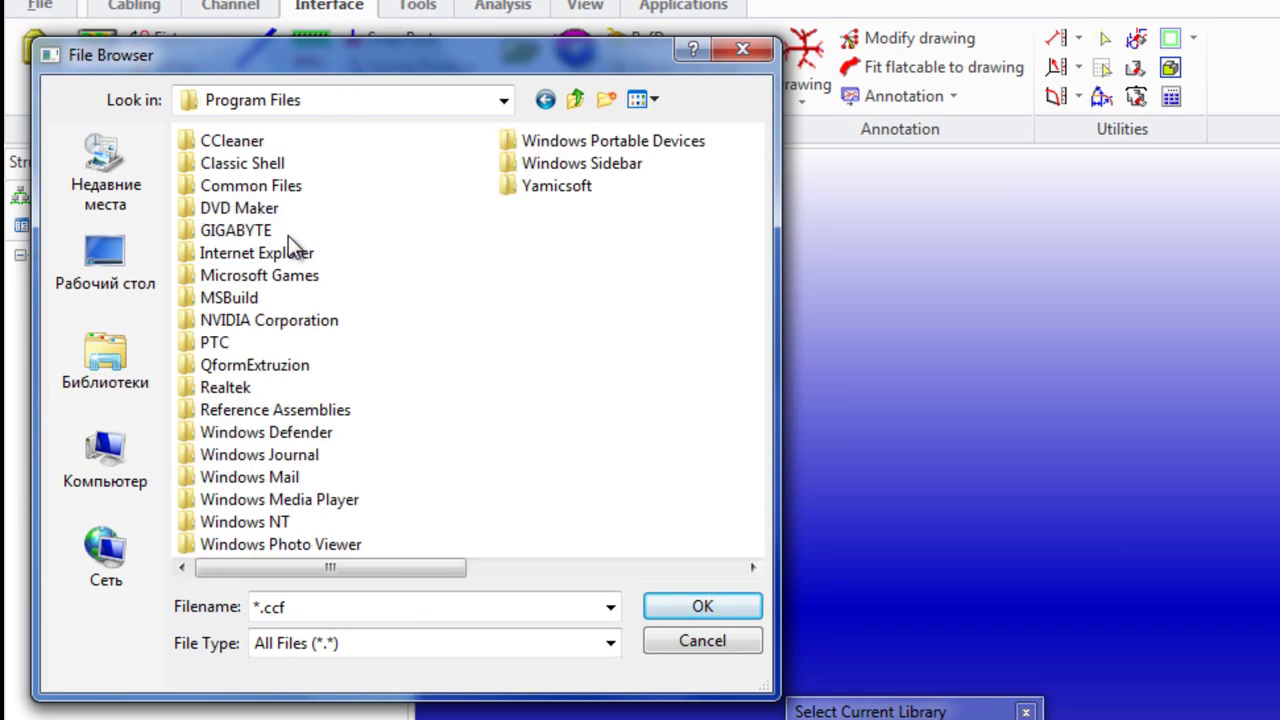
double_click(210, 343)
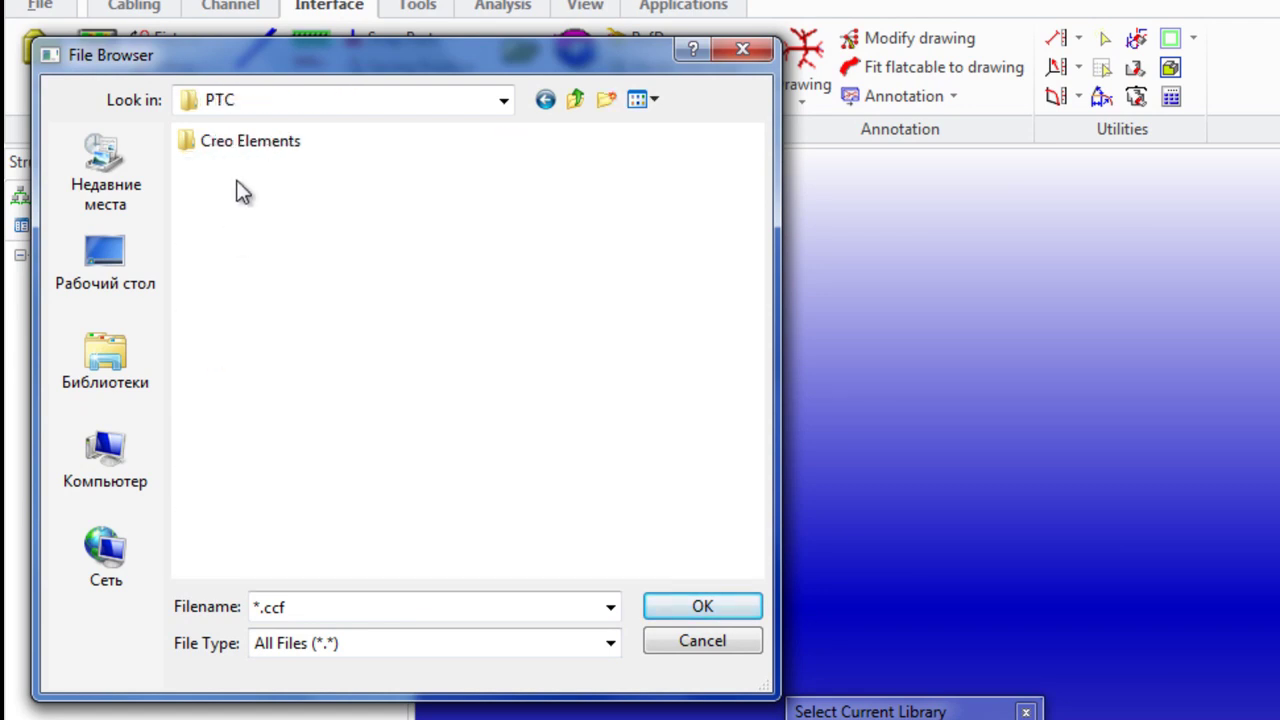
double_click(236, 145)
double_click(238, 186)
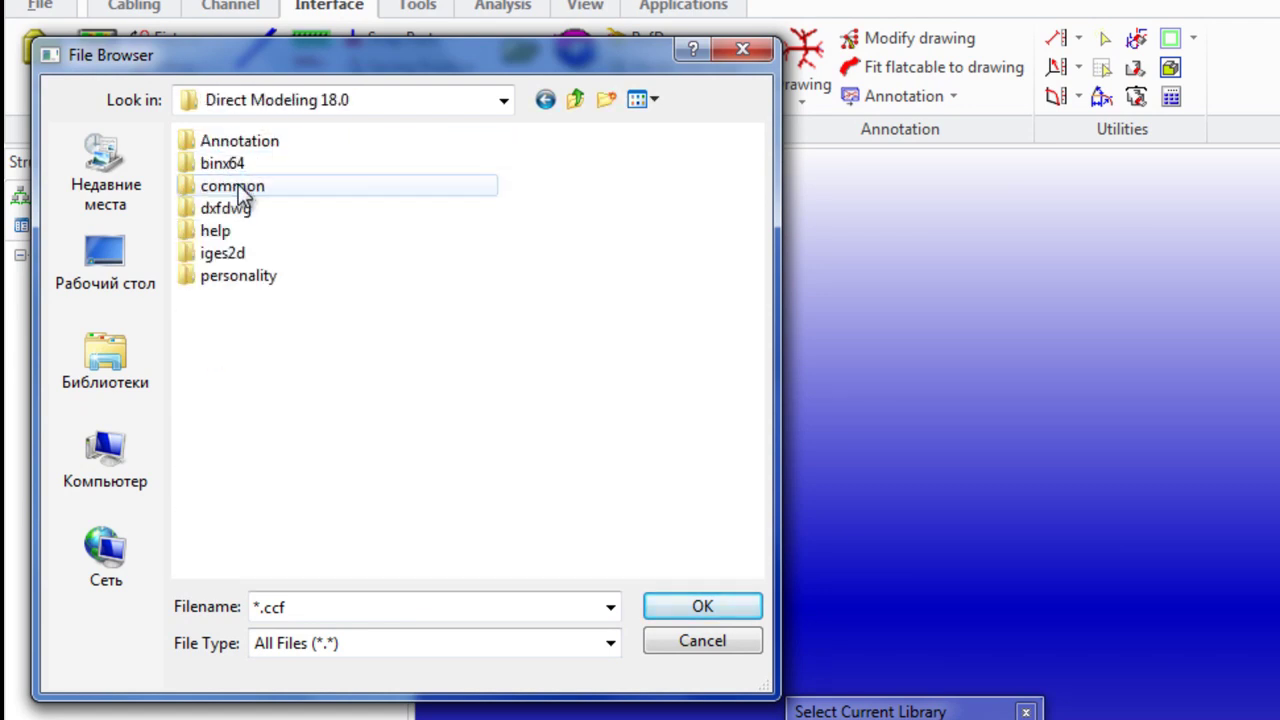
double_click(247, 275)
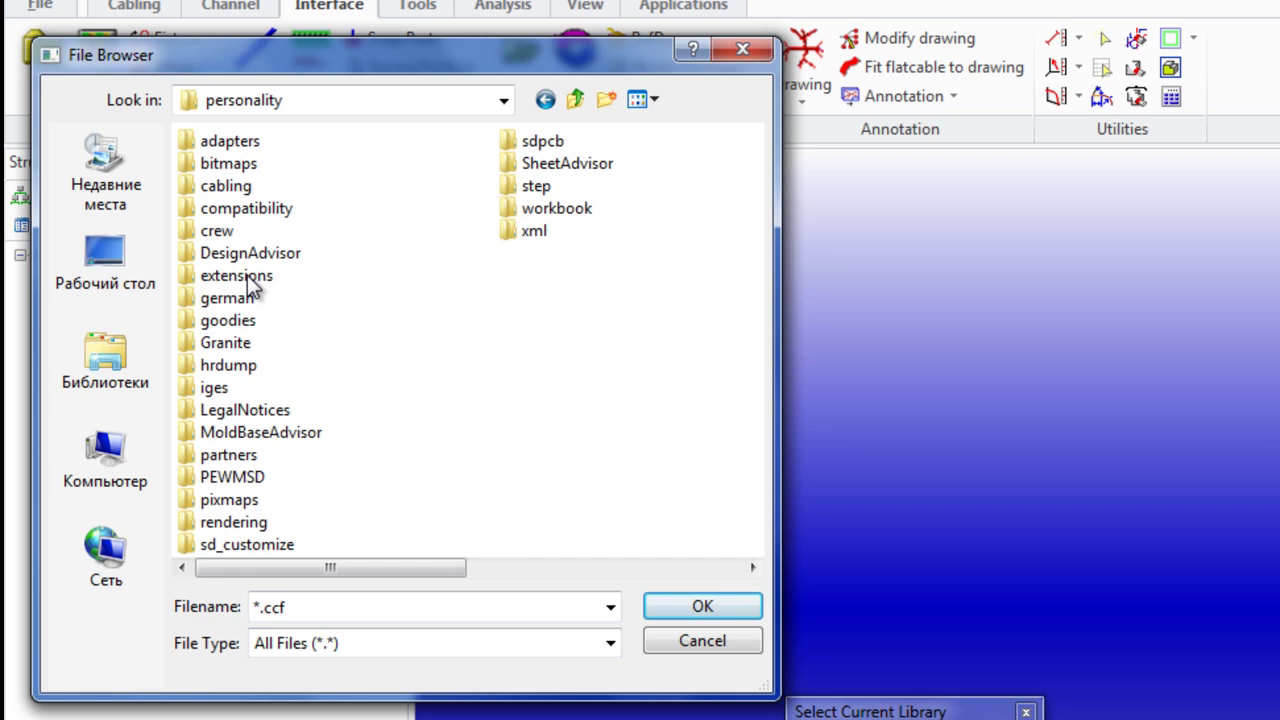
double_click(238, 190)
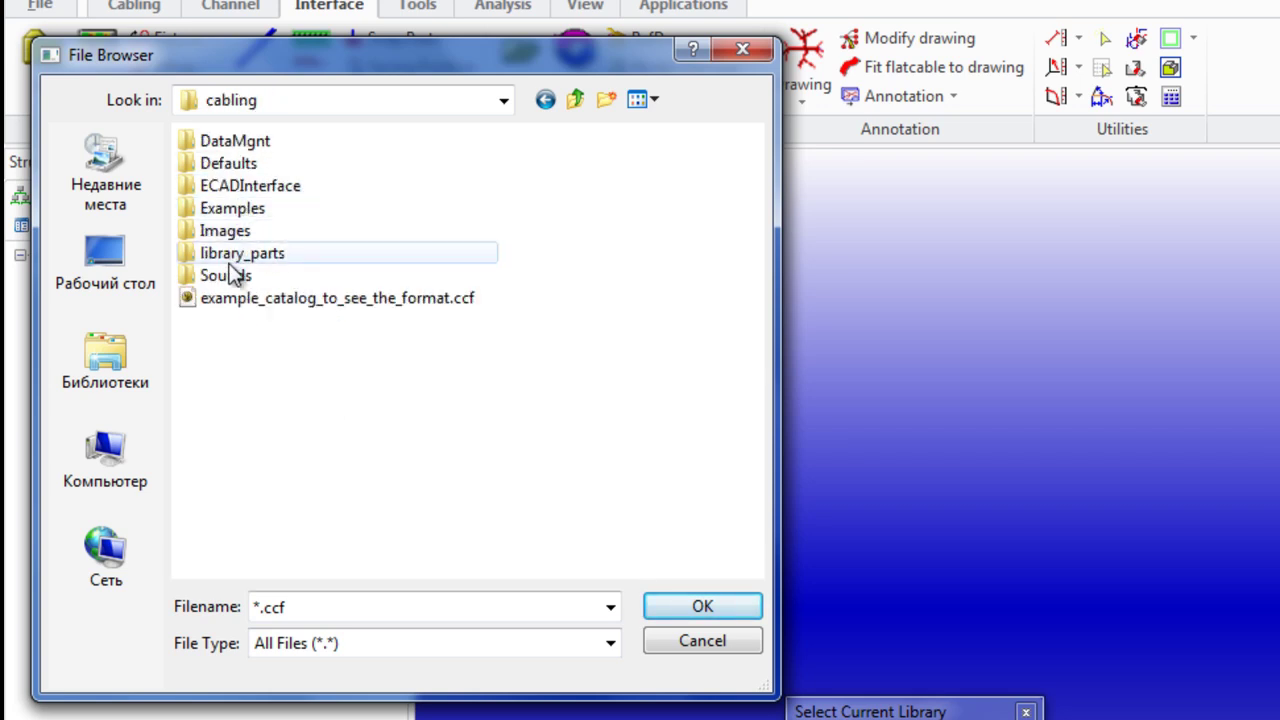
- Load catalog.ccf from the library_parts > Connectors folder as the current connector library
double_click(235, 256)
double_click(246, 143)
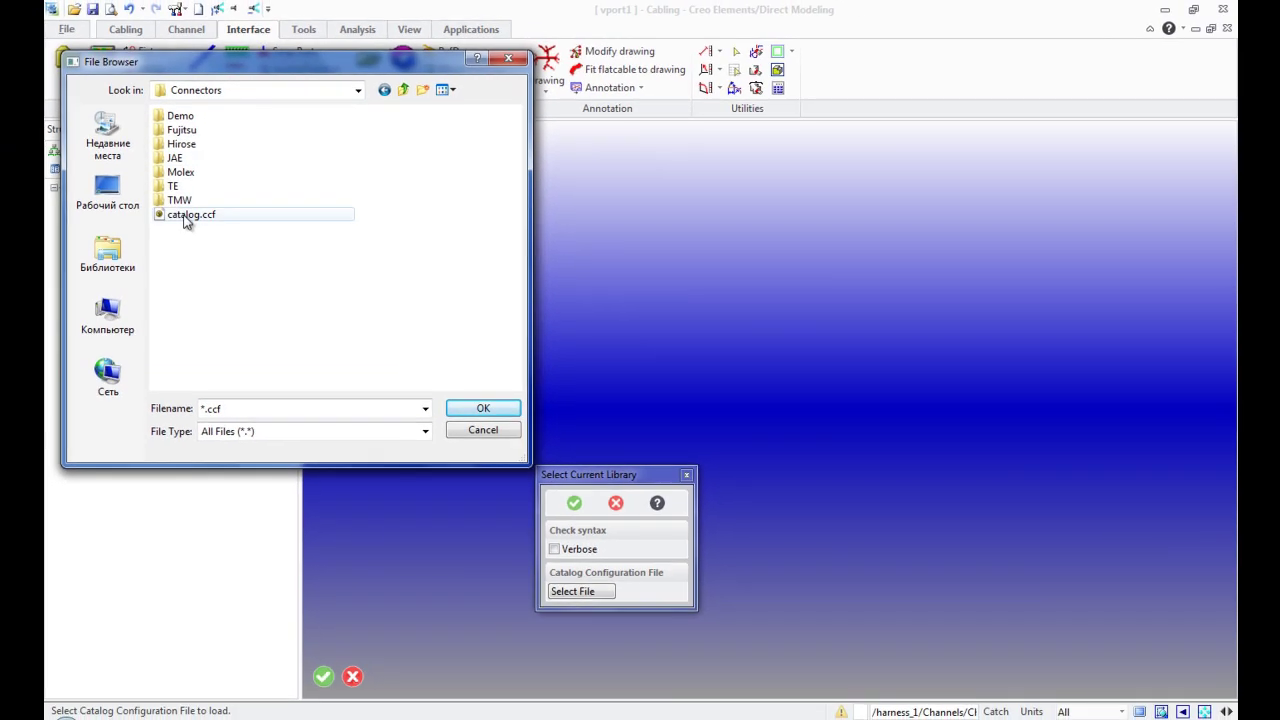
click(186, 216)
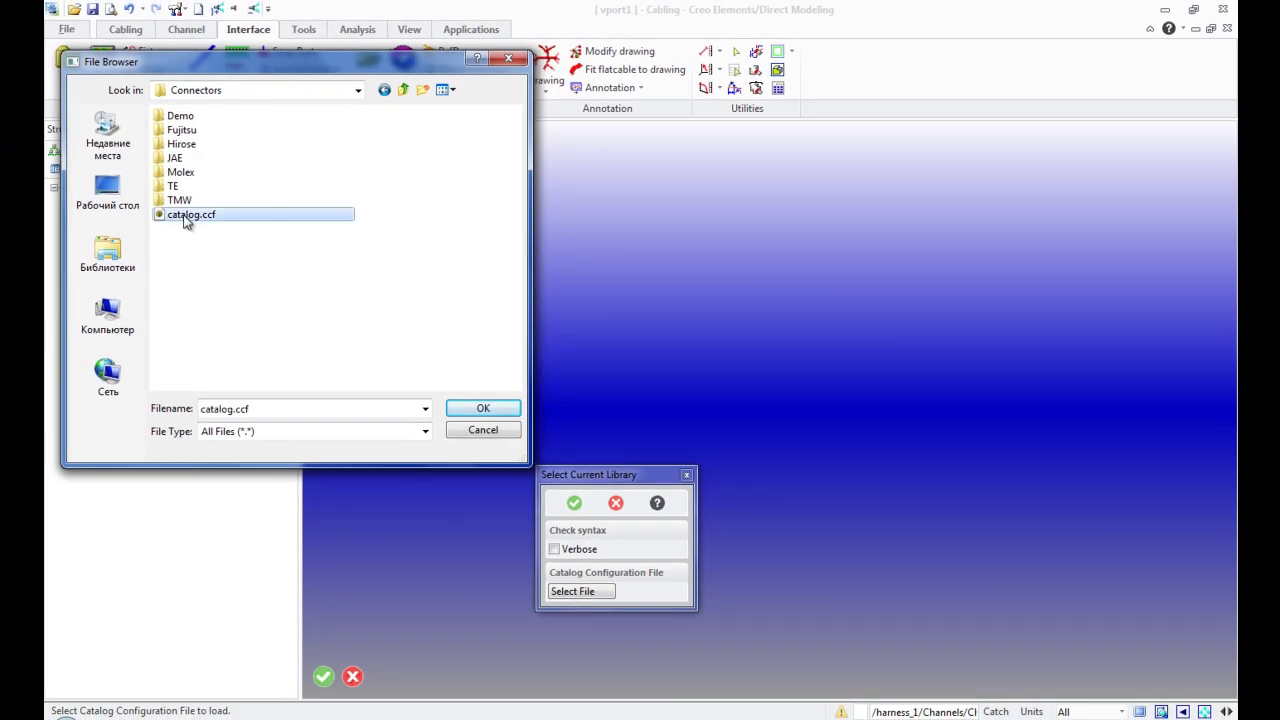
click(481, 408)
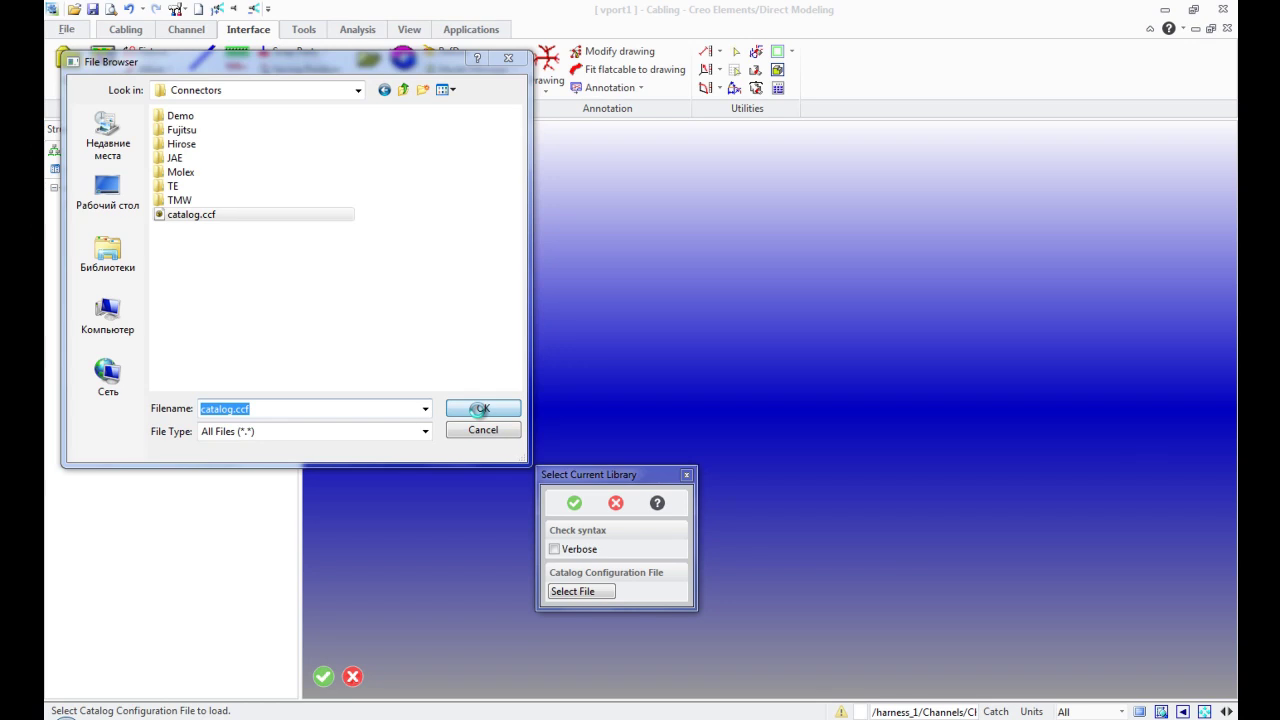
- Look through the Demo, Molex and JAE connectors in the Cabling Electrical Library, and close the library
drag(680, 245, 686, 168)
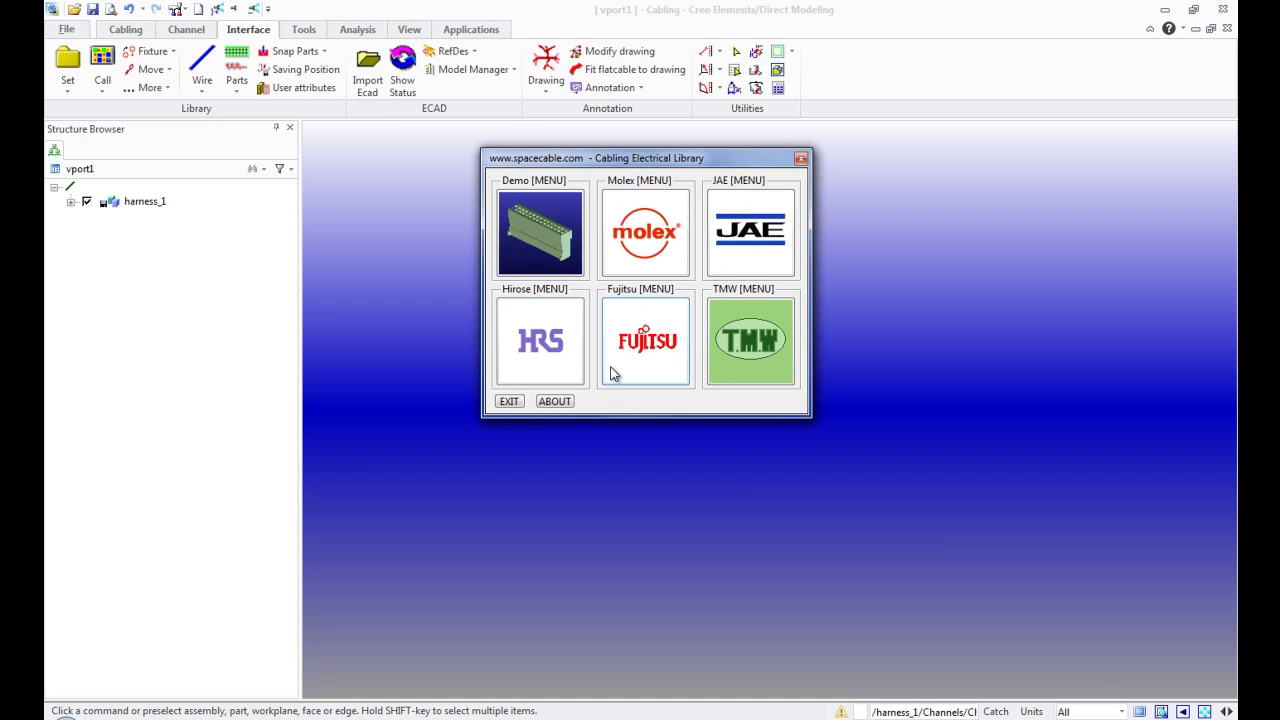
click(541, 272)
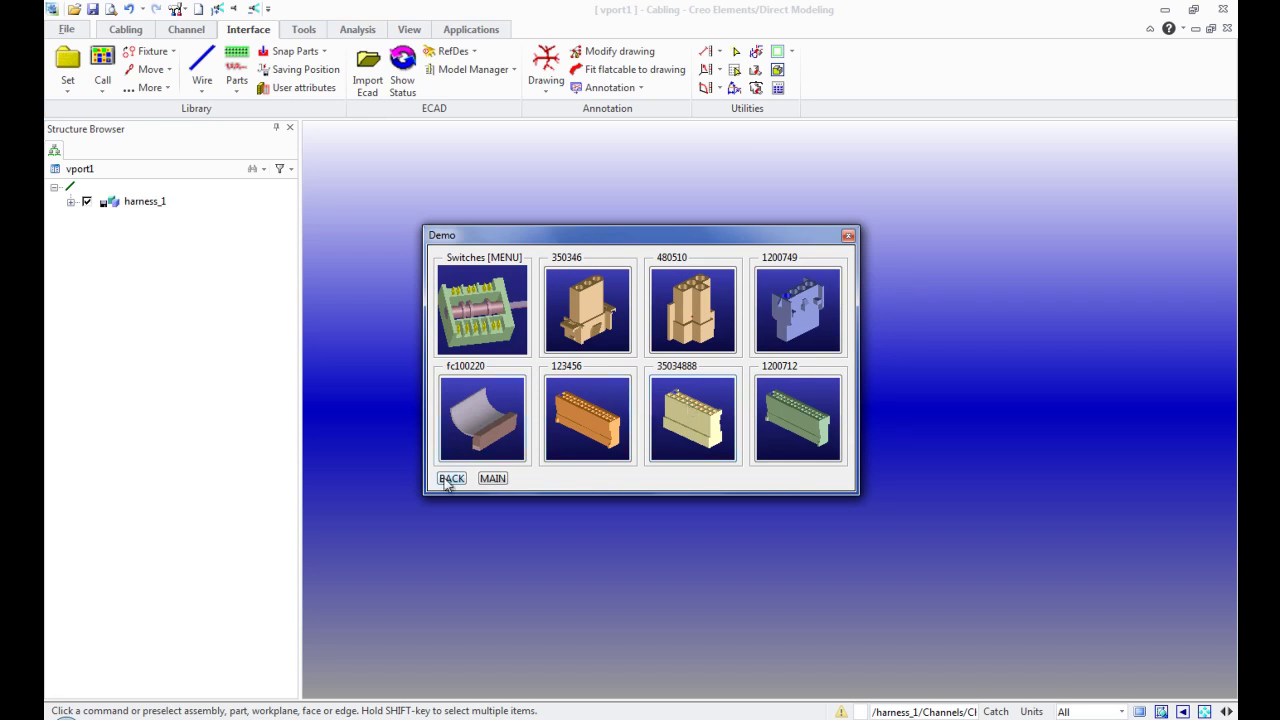
click(451, 479)
click(641, 306)
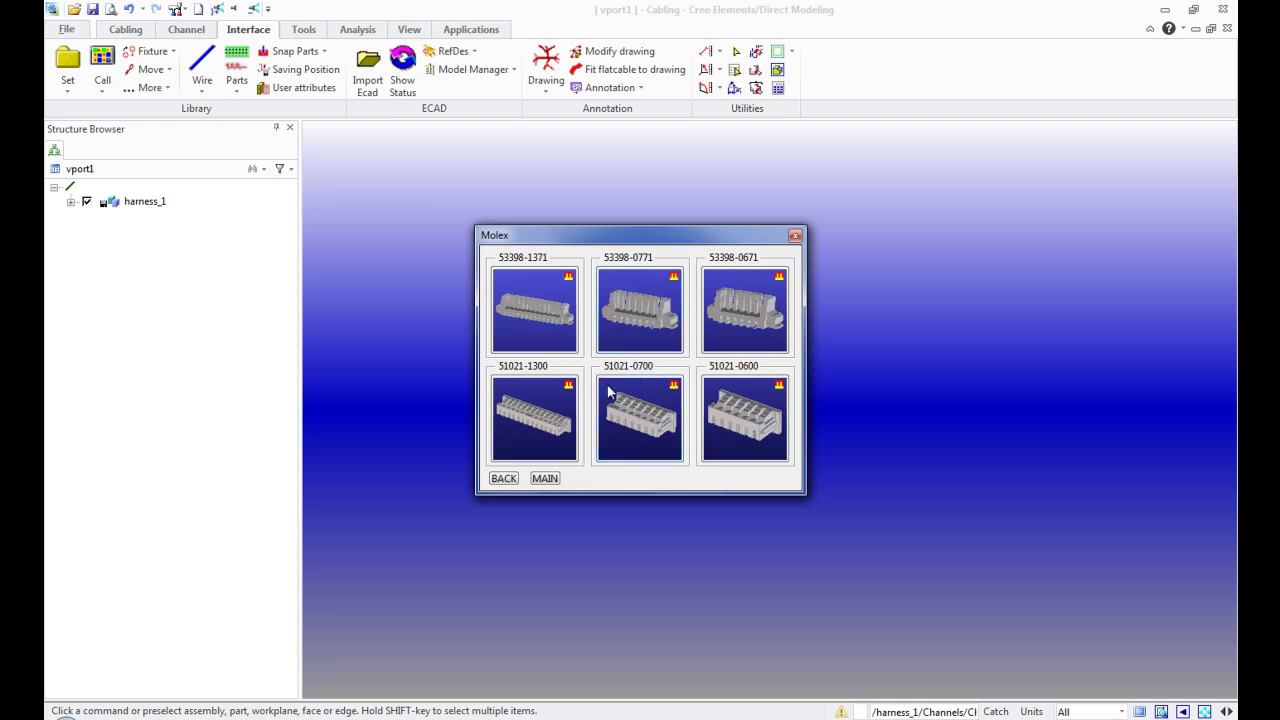
click(505, 478)
click(744, 288)
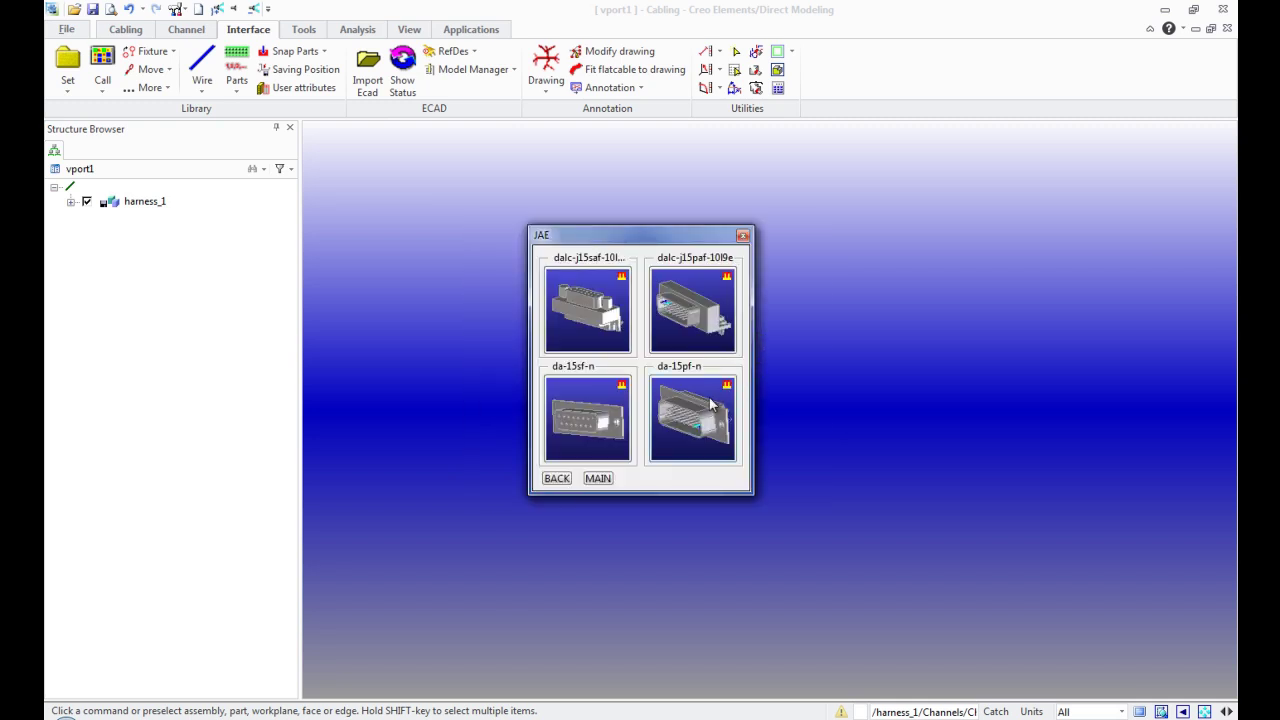
click(557, 479)
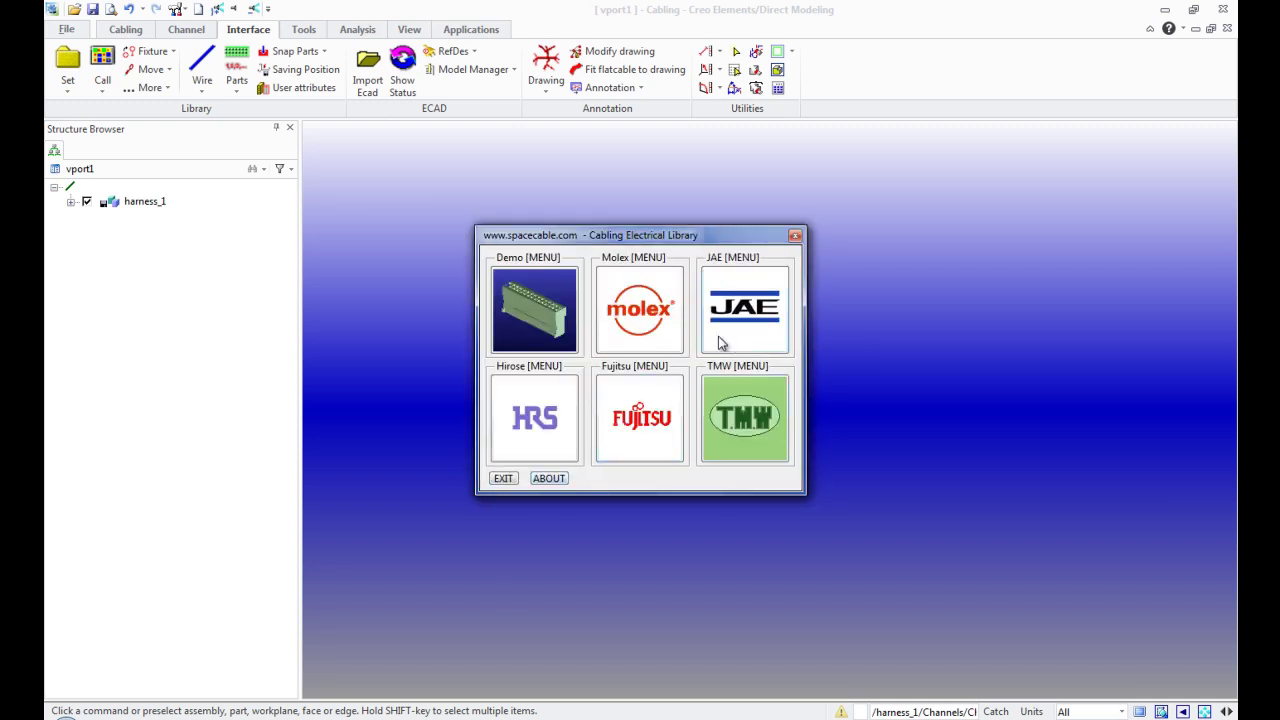
click(795, 237)
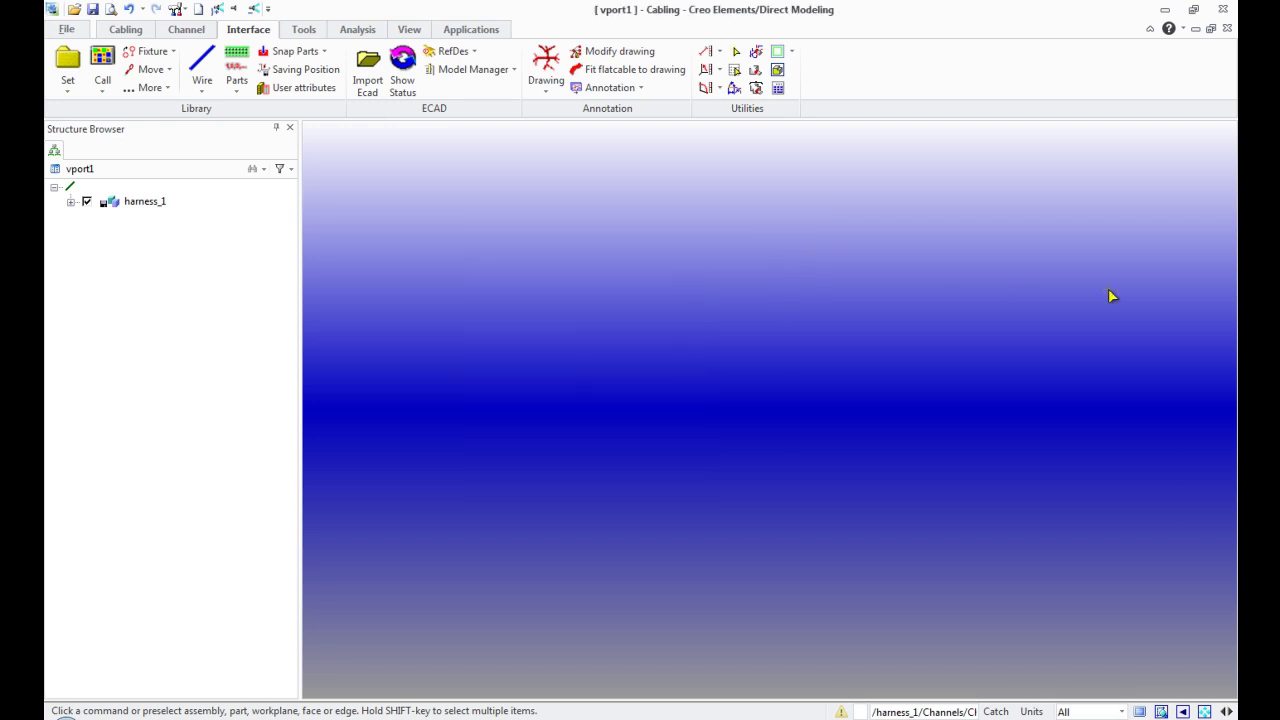
- Load the packages 794781.pkg, 794942.pkg, 1658606.pkg and 1658607.pkg from the training folder inside MARIA-trening on drive D
click(74, 9)
click(108, 347)
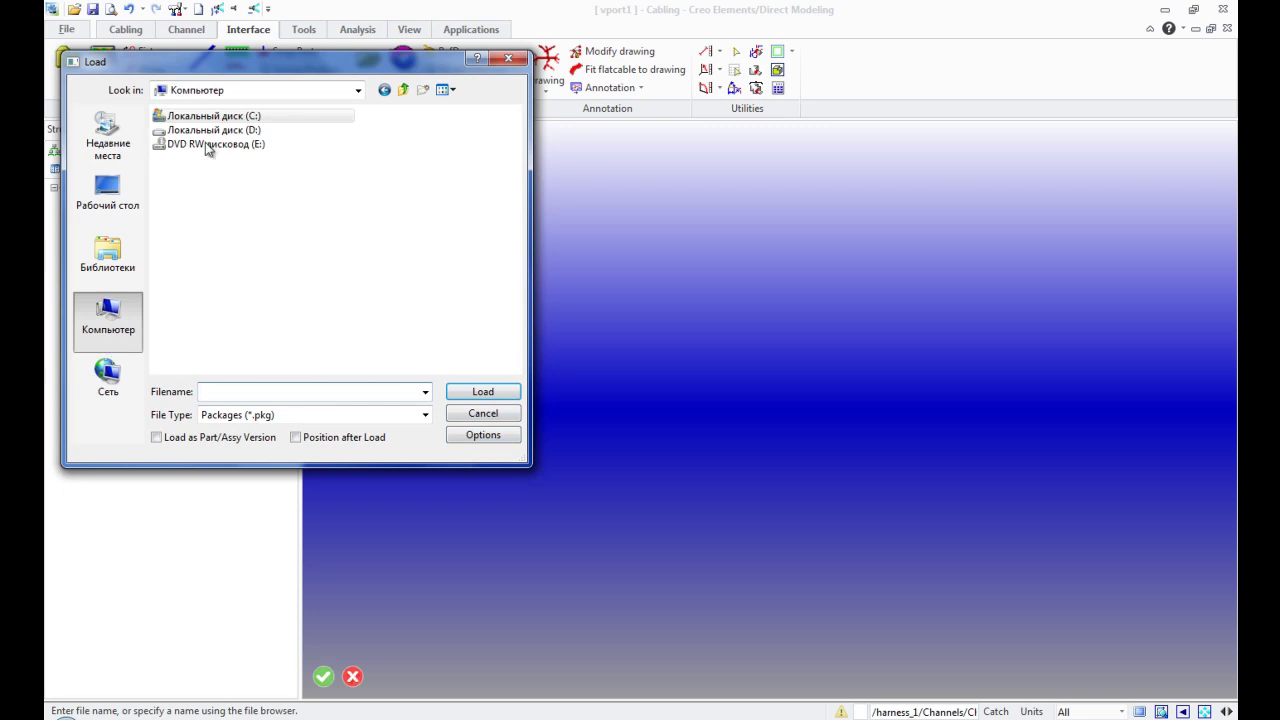
double_click(200, 129)
drag(231, 64, 484, 243)
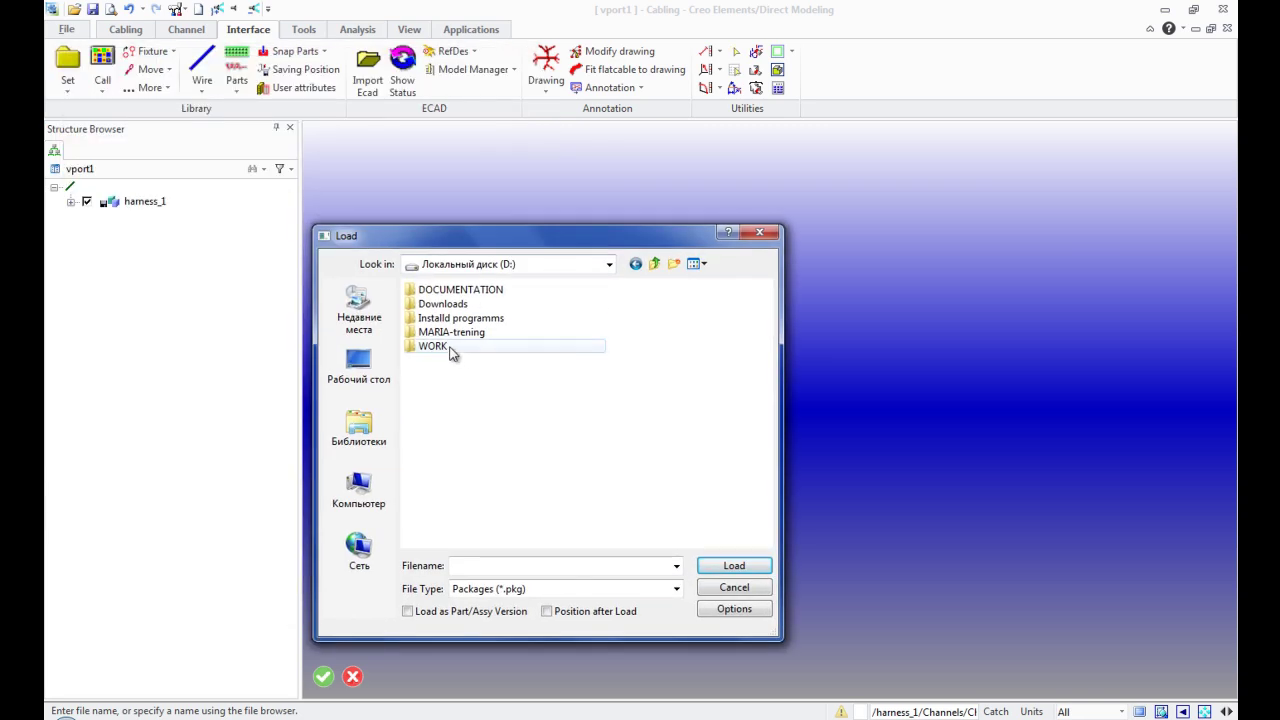
double_click(445, 332)
double_click(440, 375)
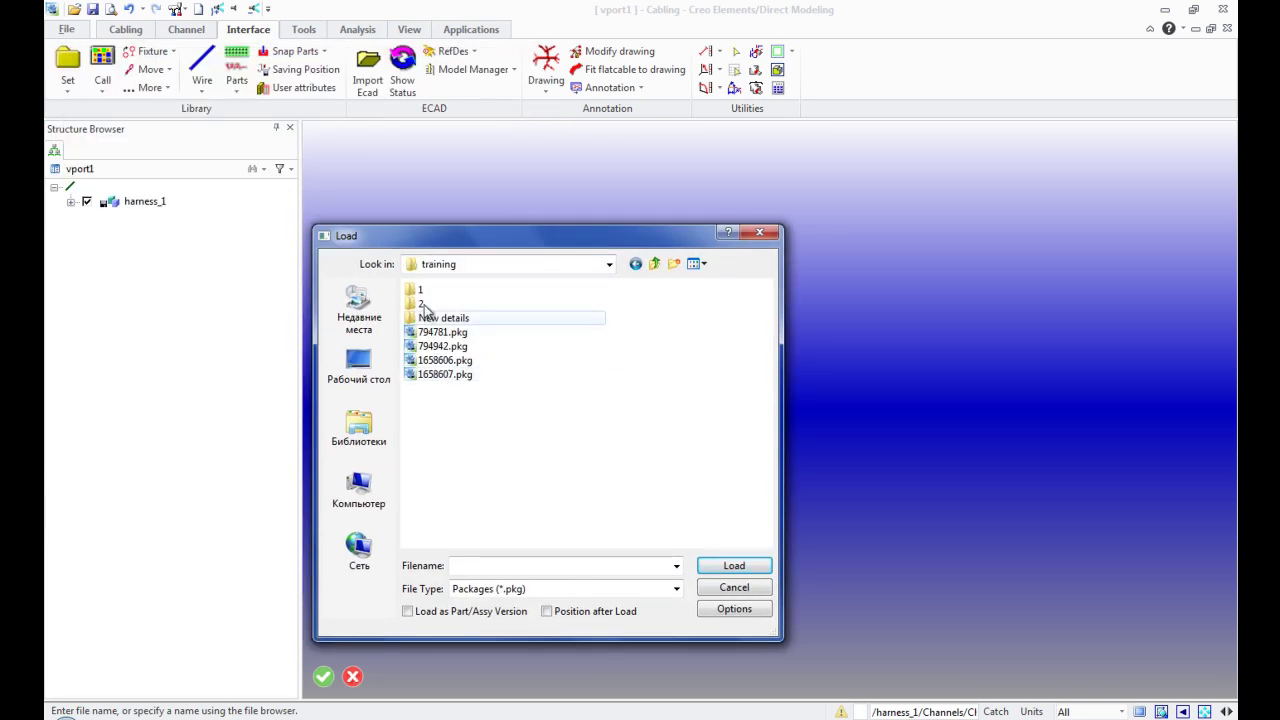
click(425, 333)
shift+click(432, 375)
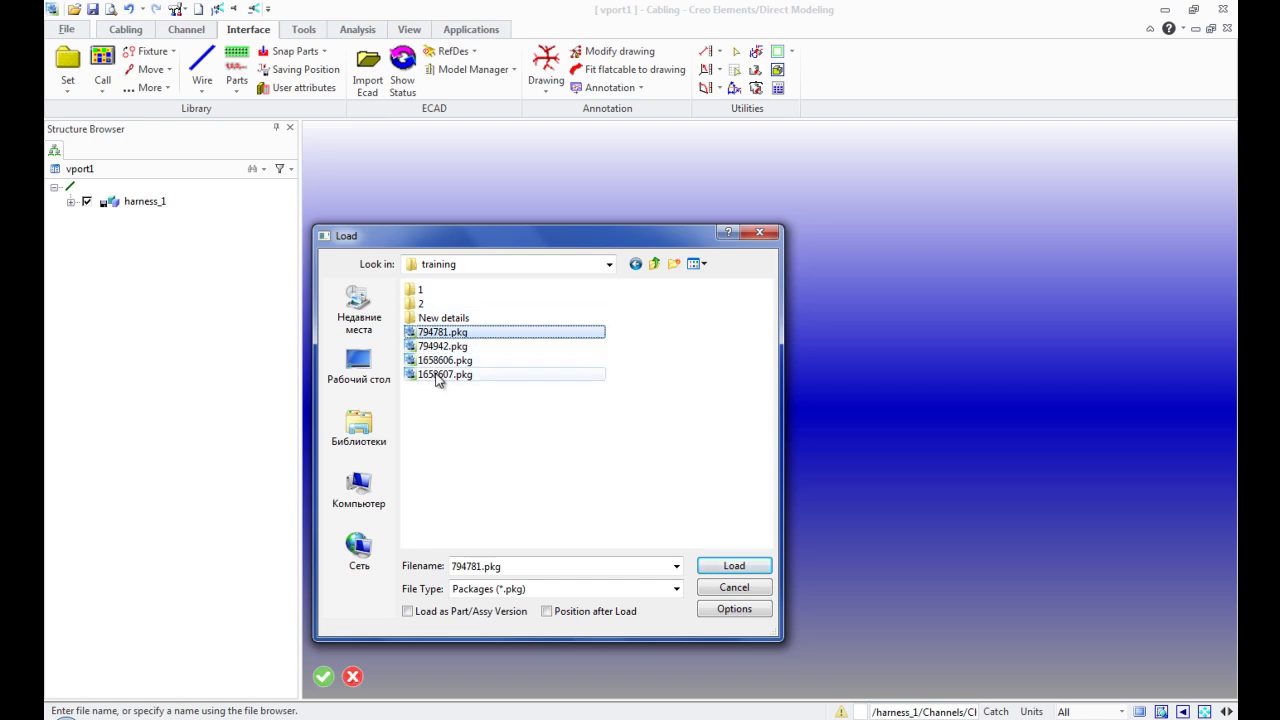
click(752, 565)
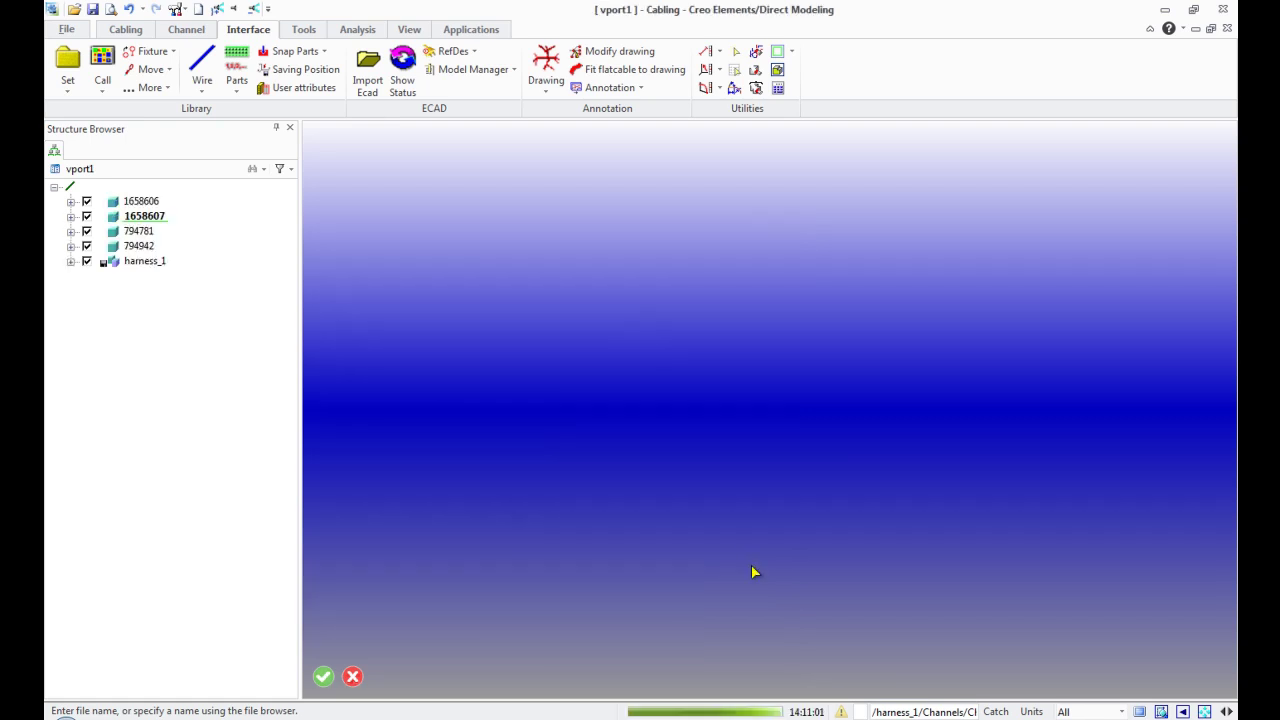
- Hide parts 1658606, 1658607 and 794781 so that only connector 794942 is displayed
click(1205, 711)
middle_drag(930, 360, 895, 368)
click(86, 202)
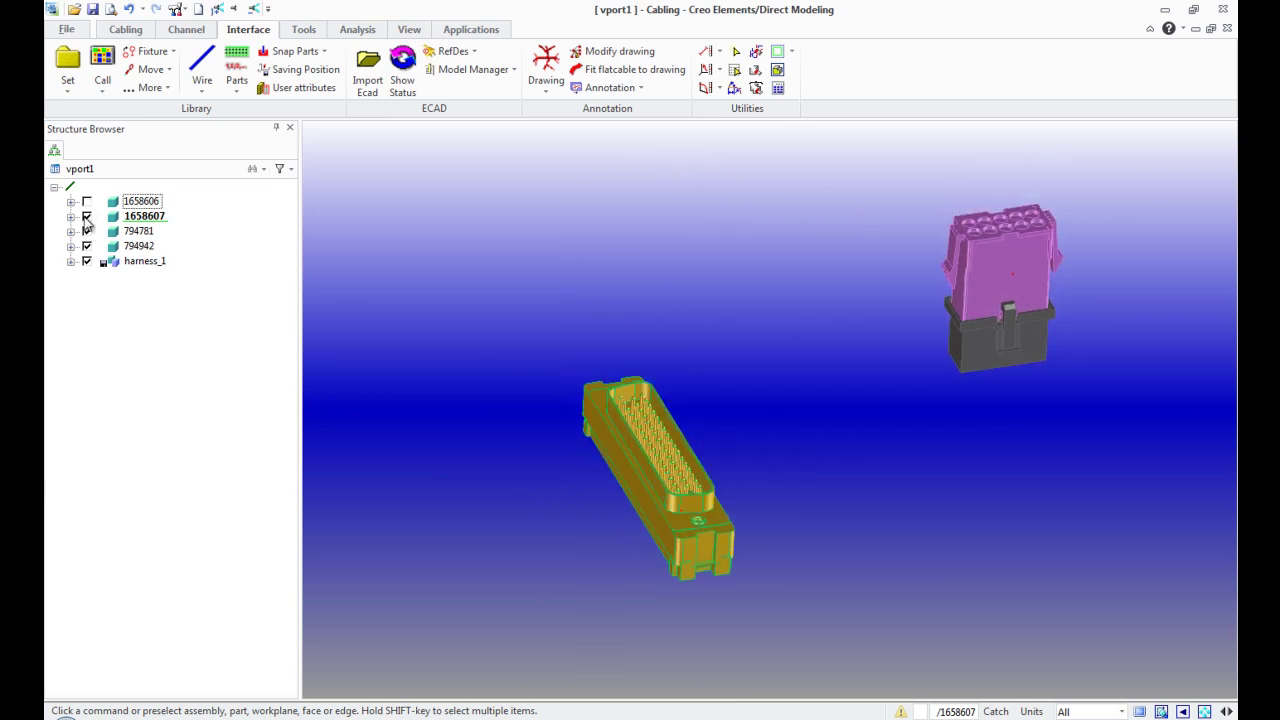
click(86, 217)
click(86, 232)
- Orient and size the view of connector 794942 for taking its library picture
middle_drag(883, 296, 1098, 178)
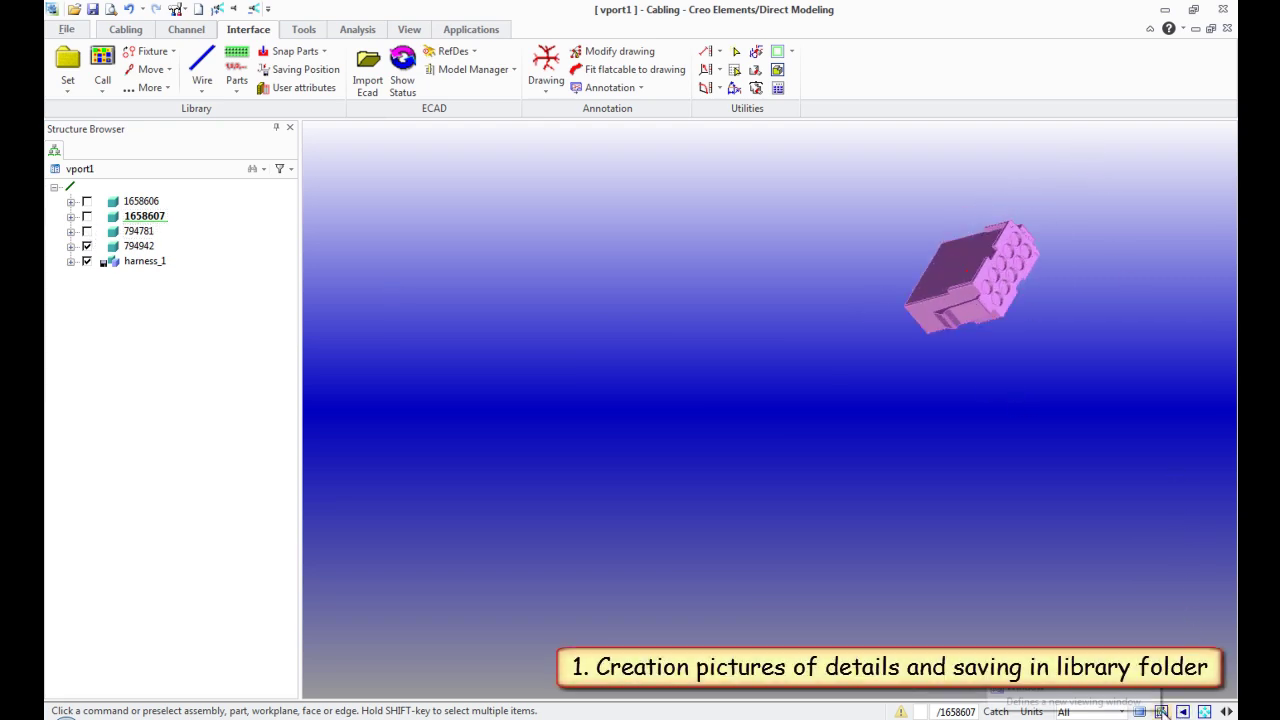
click(1180, 710)
click(1180, 441)
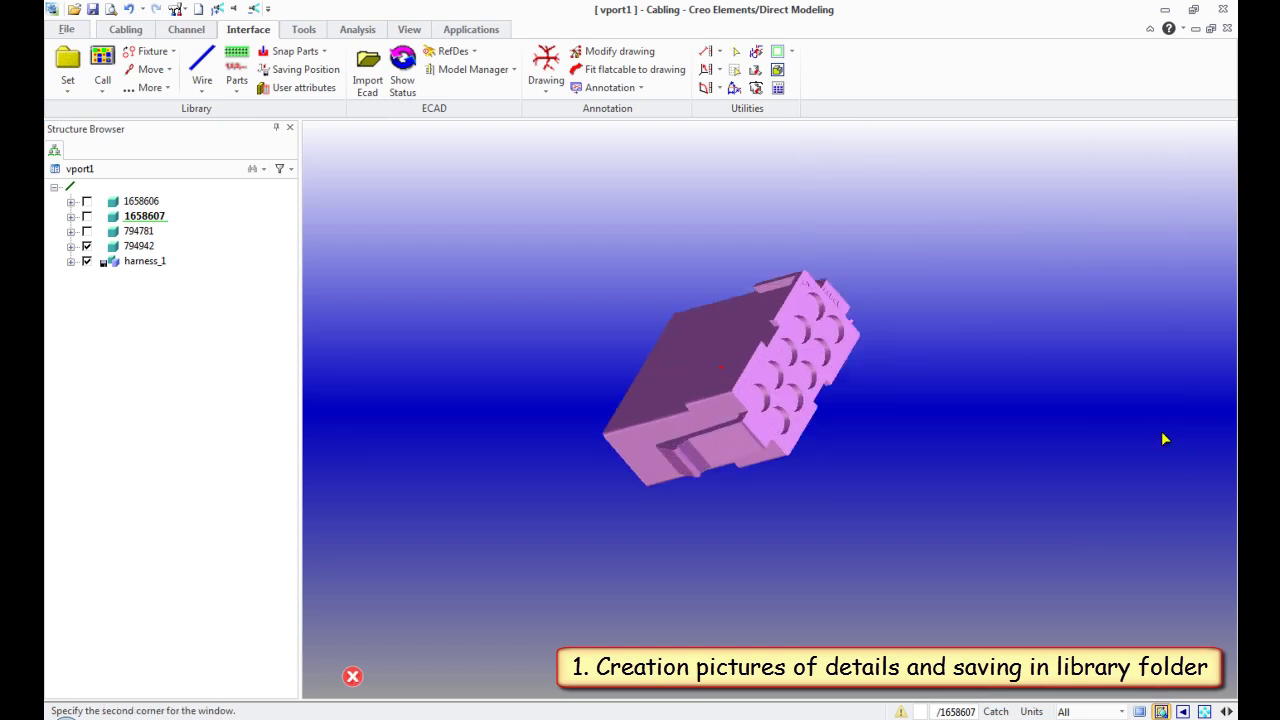
middle_drag(971, 414, 948, 490)
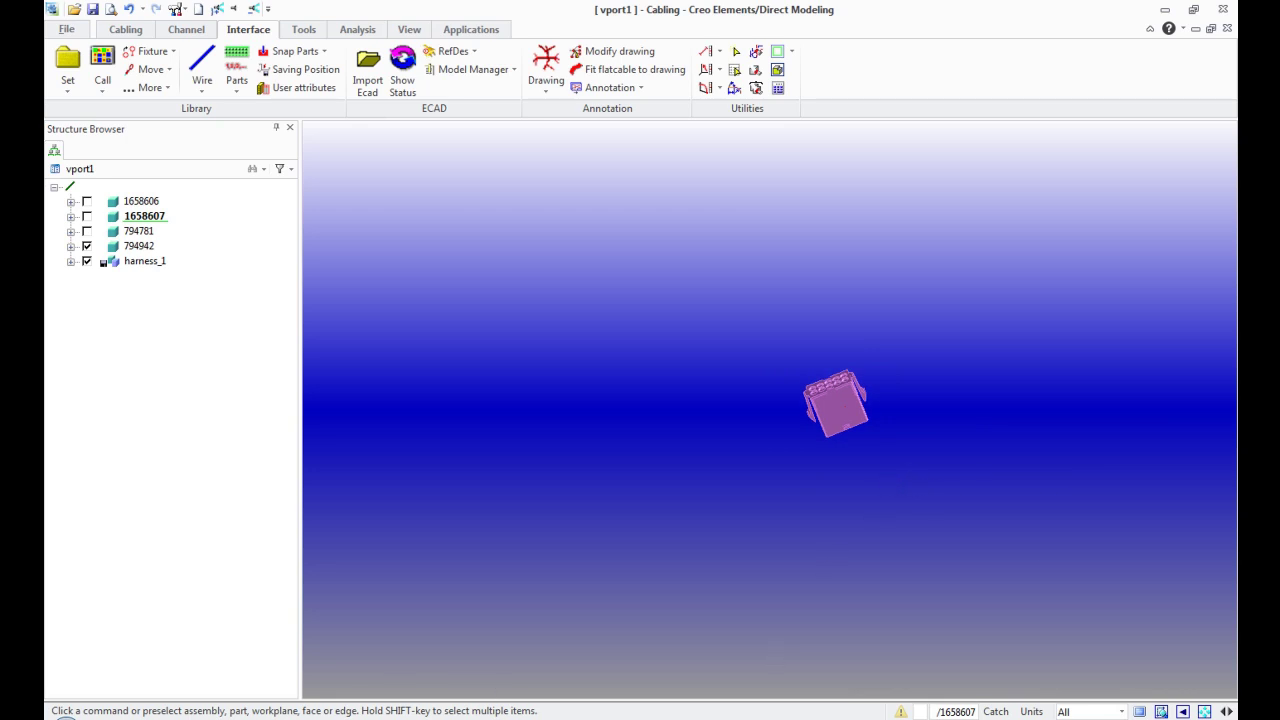
- Switch to SnagIt and set the capture input to a fixed region of 100 by 100 pixels
click(453, 717)
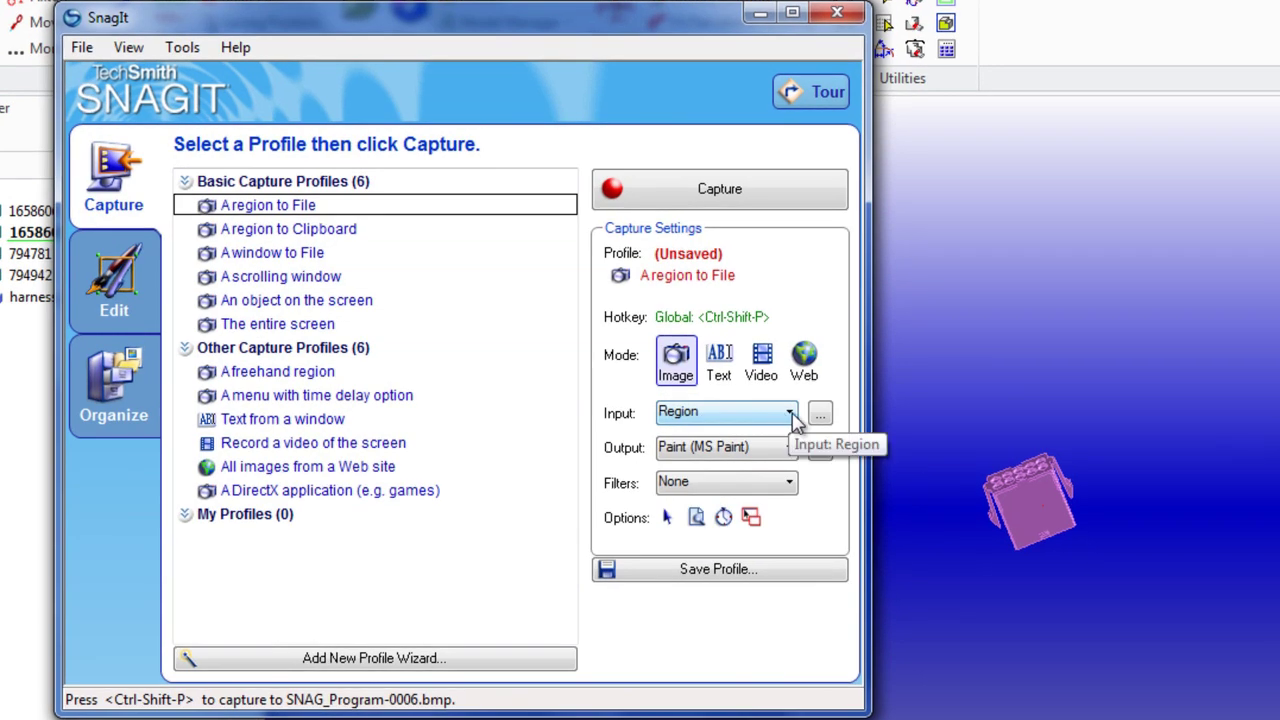
click(791, 414)
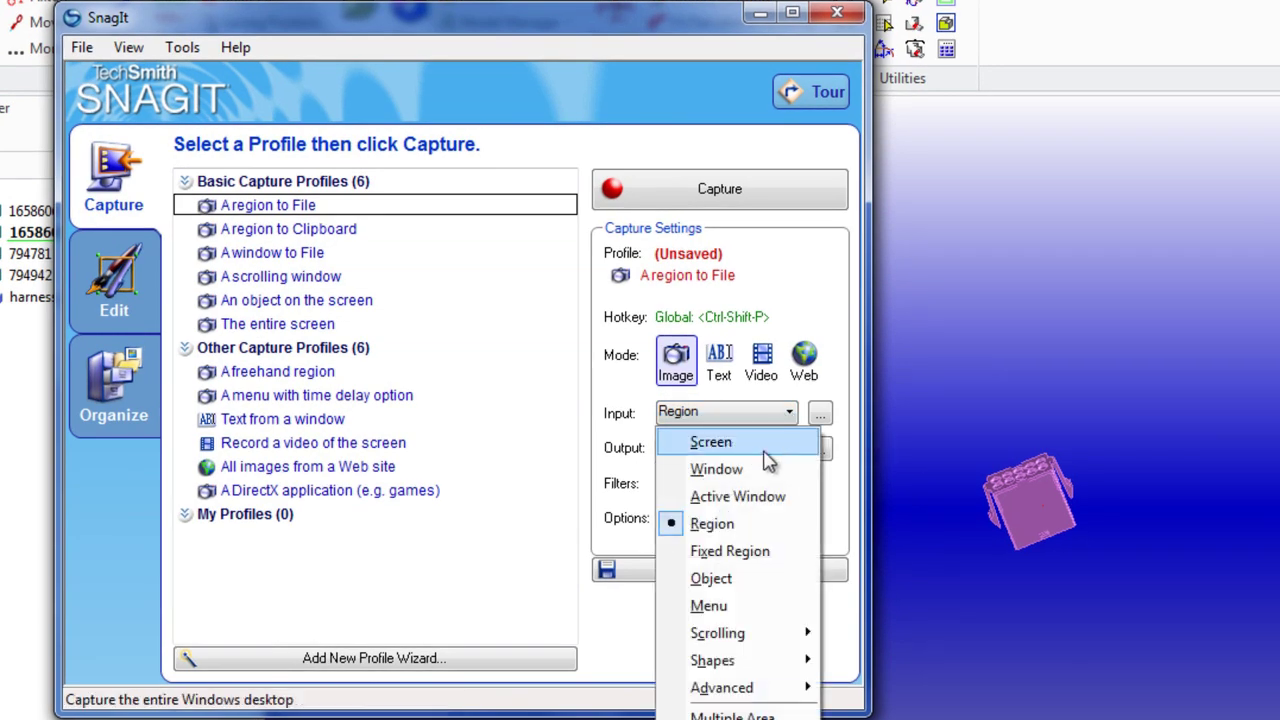
click(759, 553)
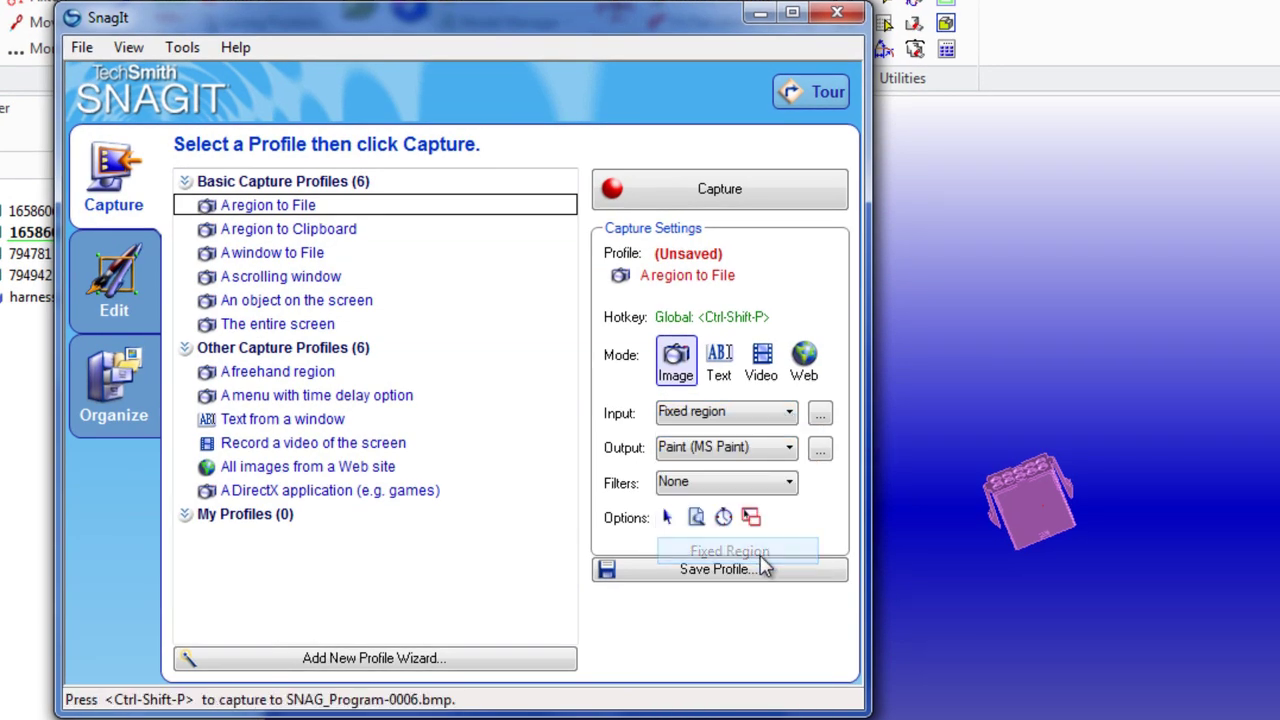
click(820, 413)
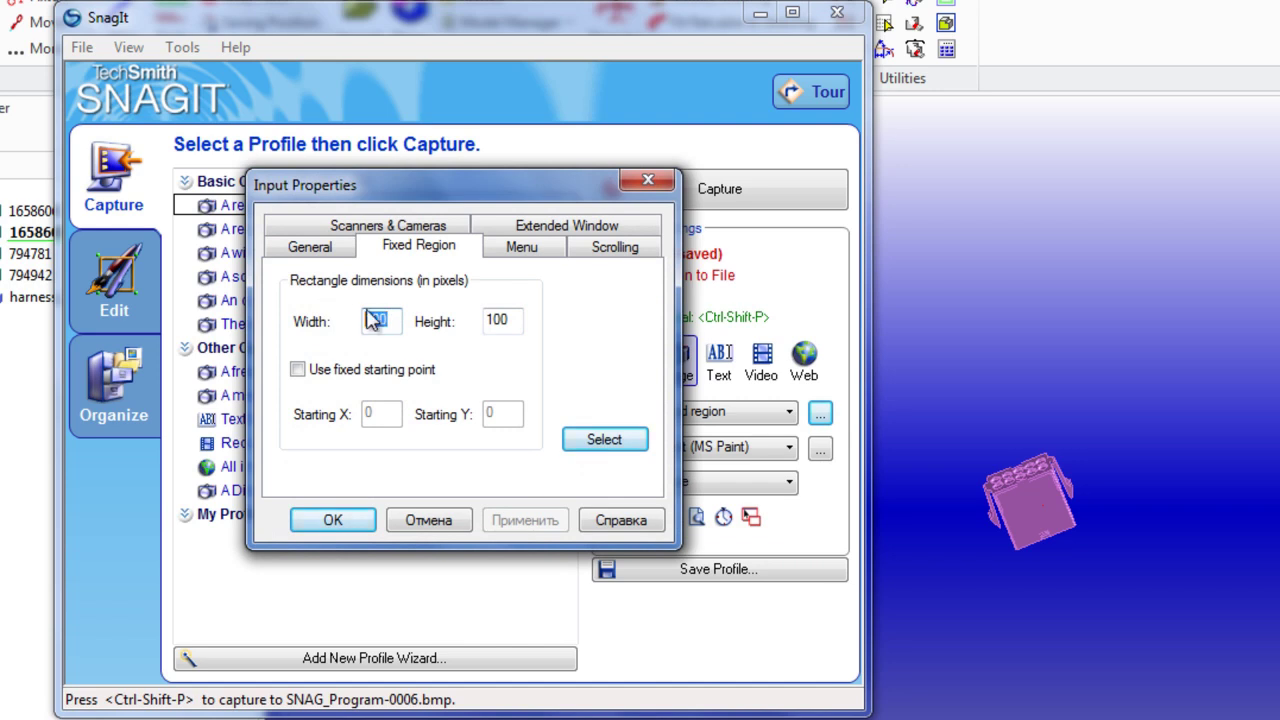
double_click(500, 320)
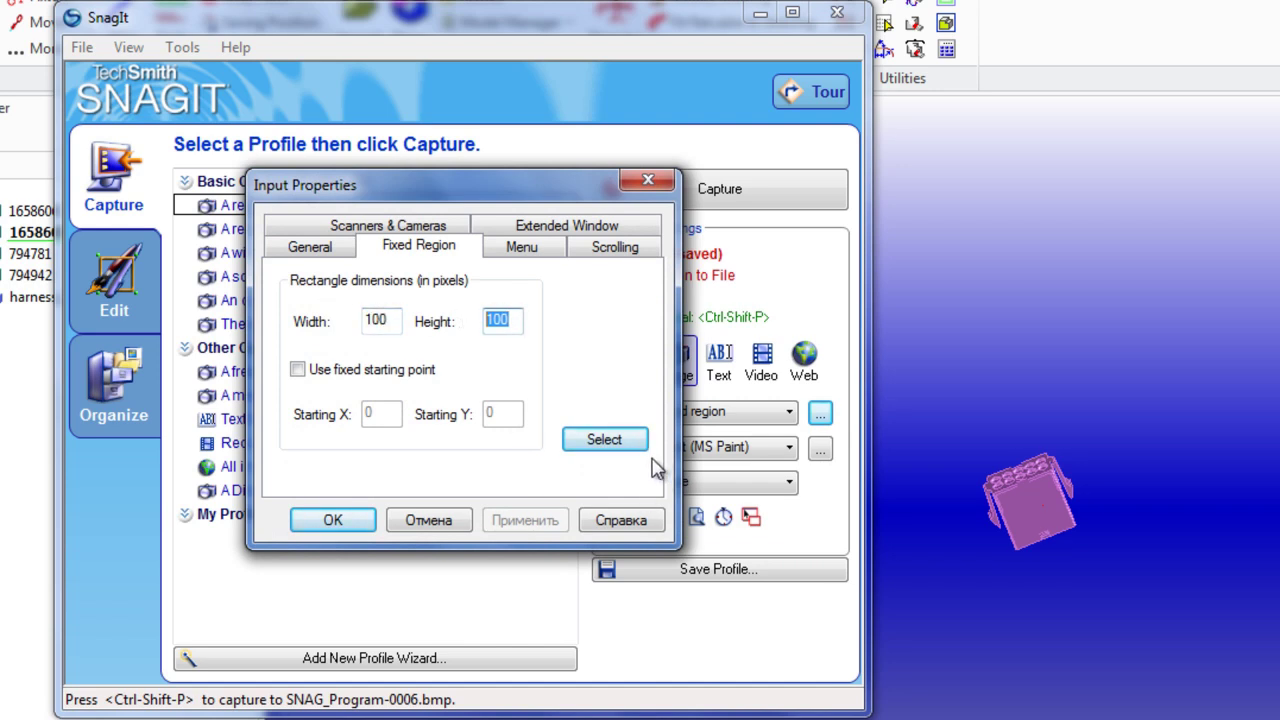
click(406, 524)
- Set the capture output to Catalog and open its output properties
click(789, 449)
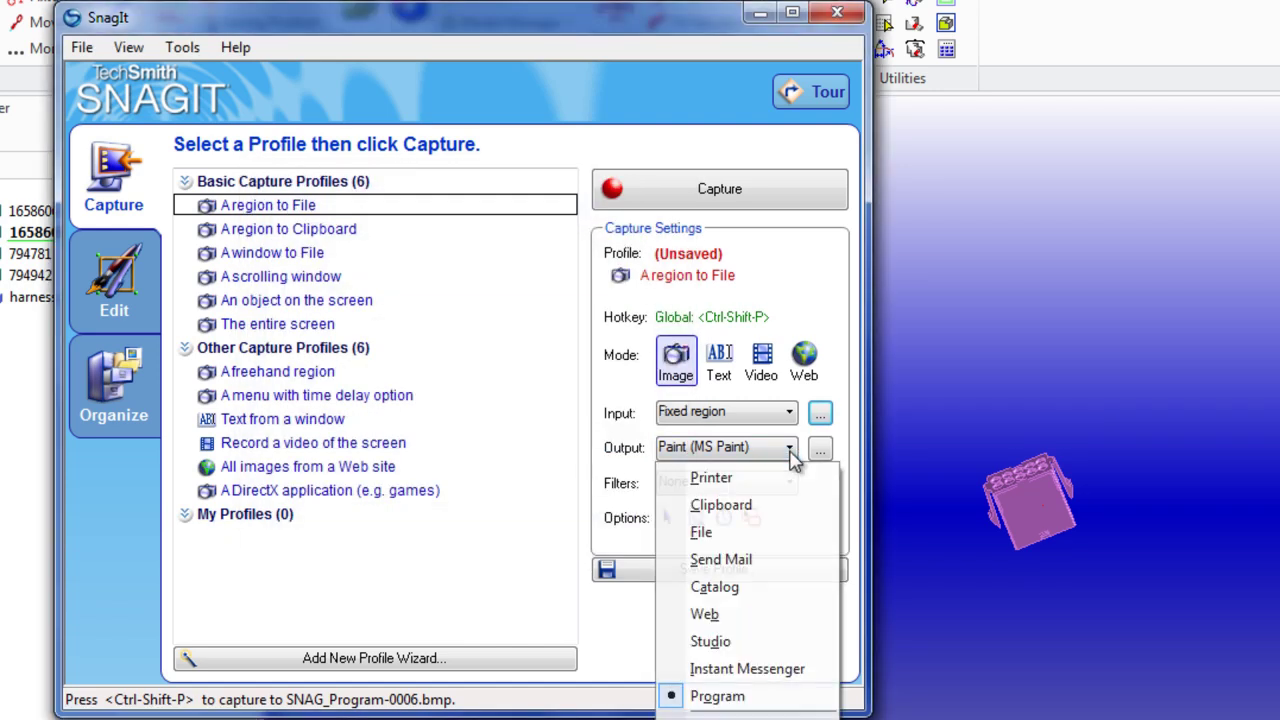
click(726, 588)
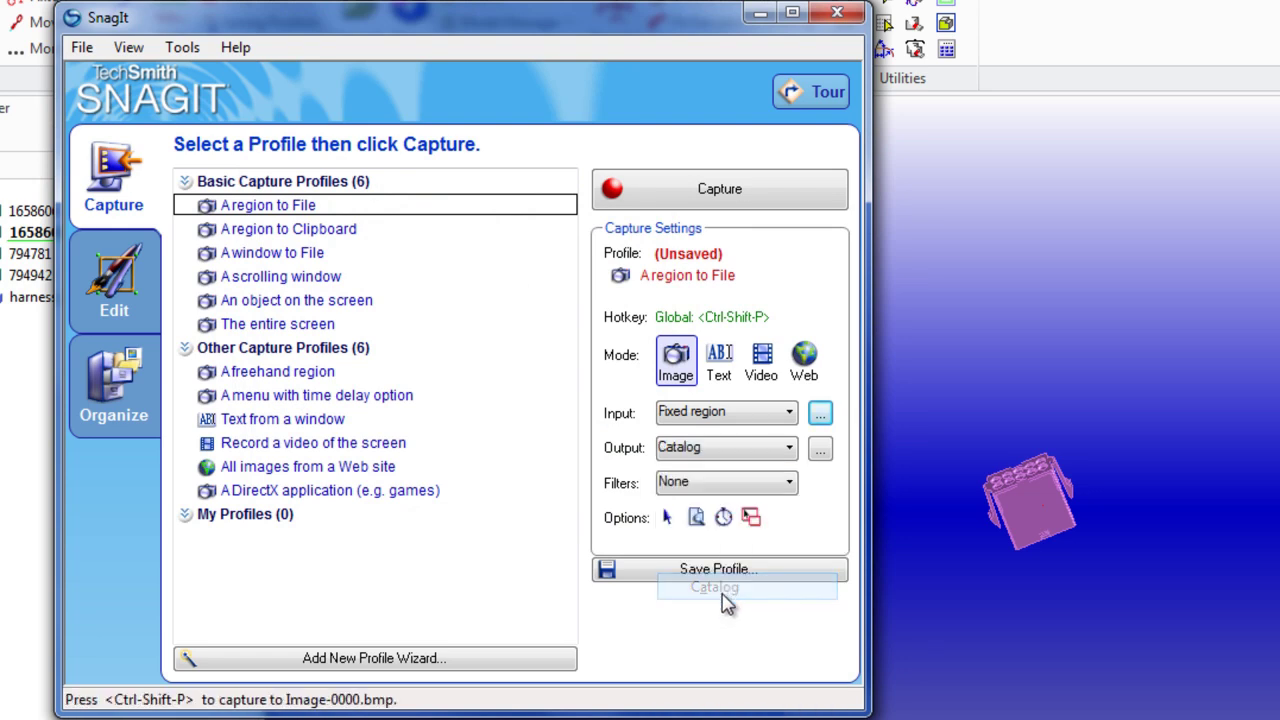
click(820, 452)
- Browse for the catalog folder to PTC\Creo Elements\Direct Modeling 18.0\personality\cabling\library_parts\Connectors under Program Files on drive C
click(528, 272)
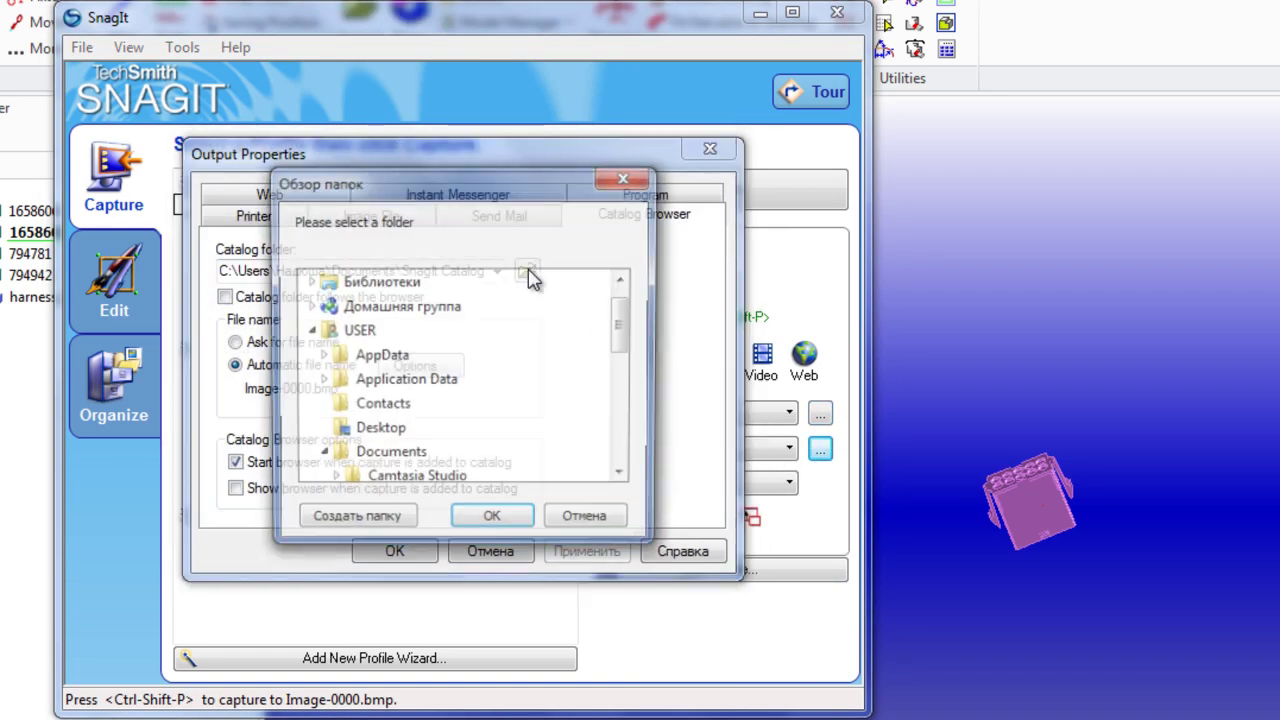
click(312, 330)
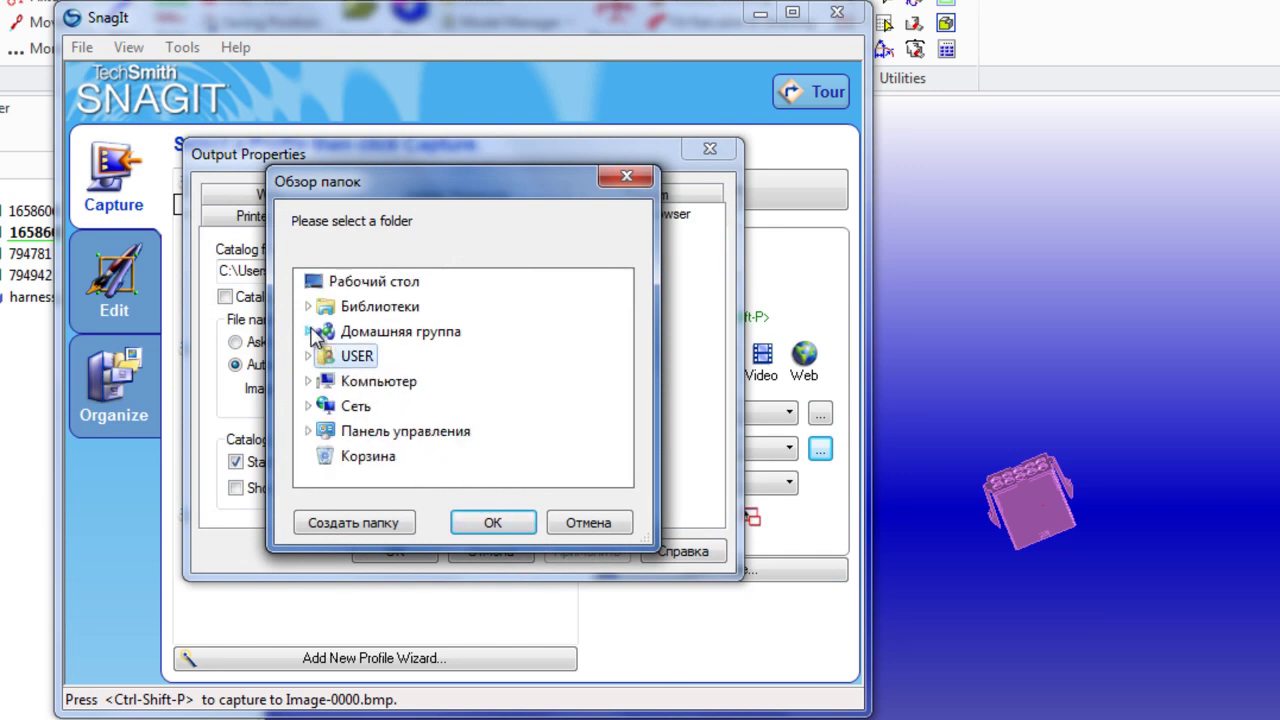
click(308, 381)
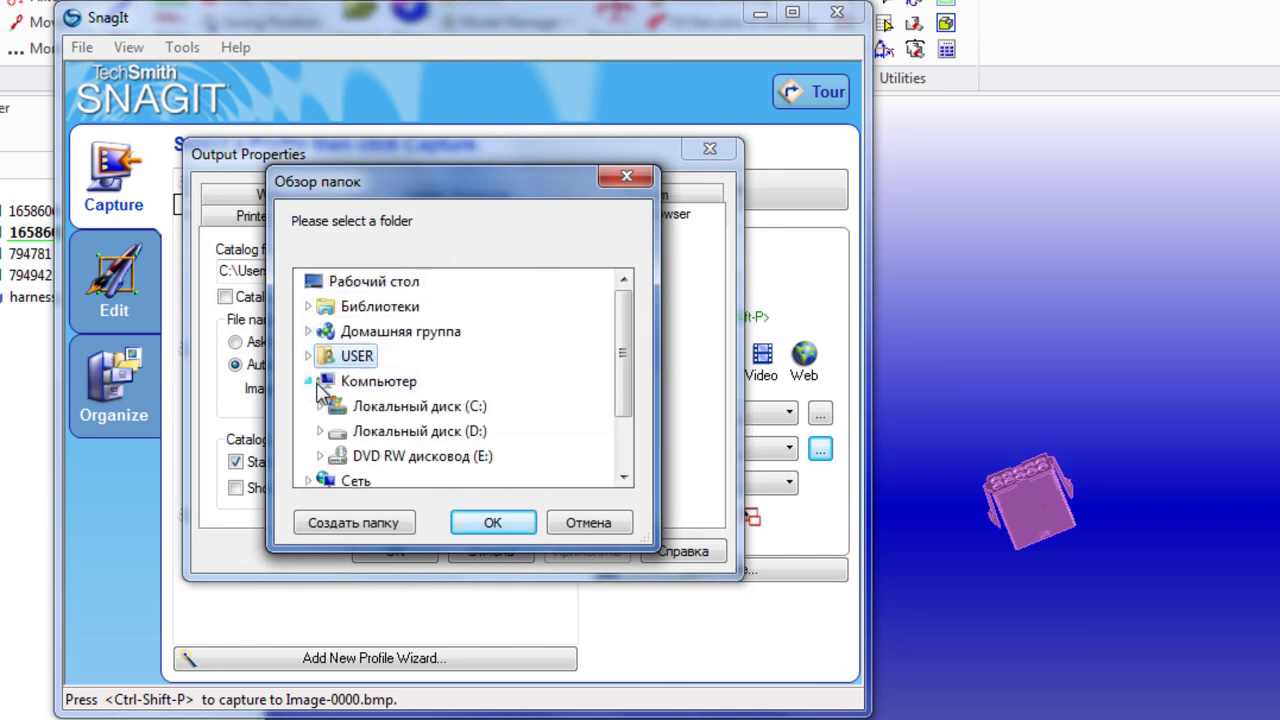
double_click(400, 405)
scroll(447, 425, down, 3)
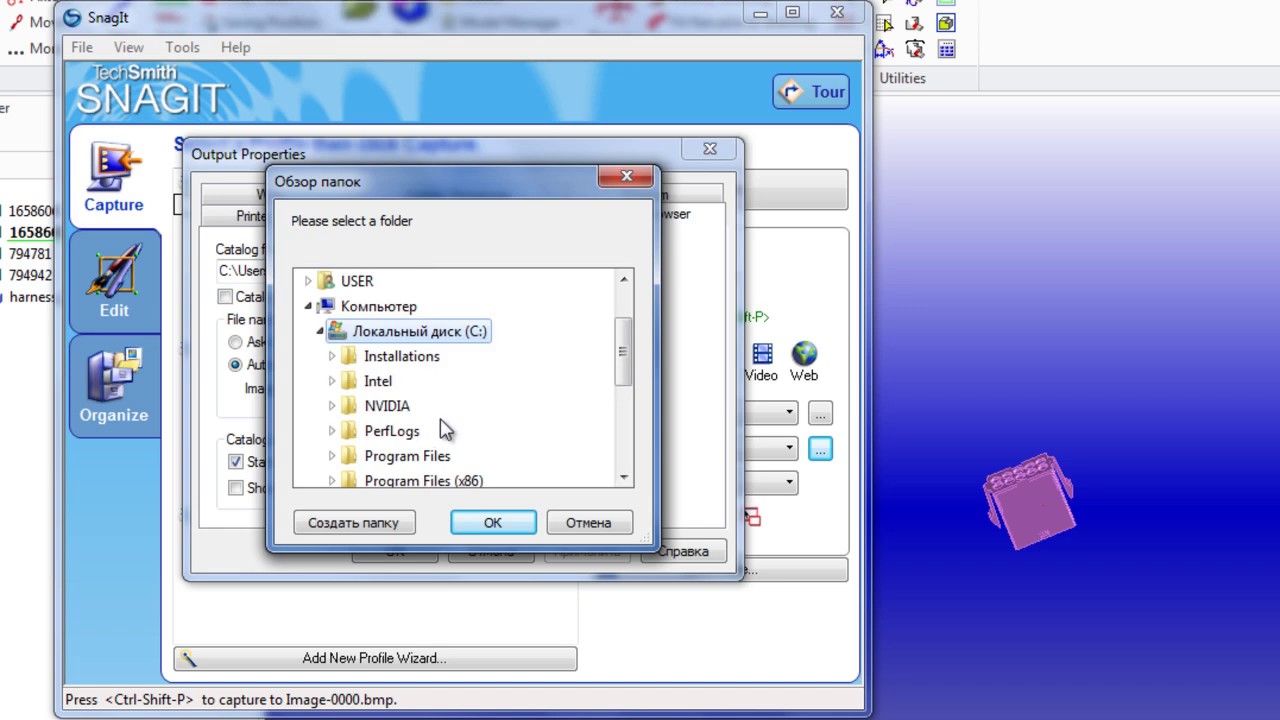
double_click(432, 306)
scroll(443, 405, down, 2)
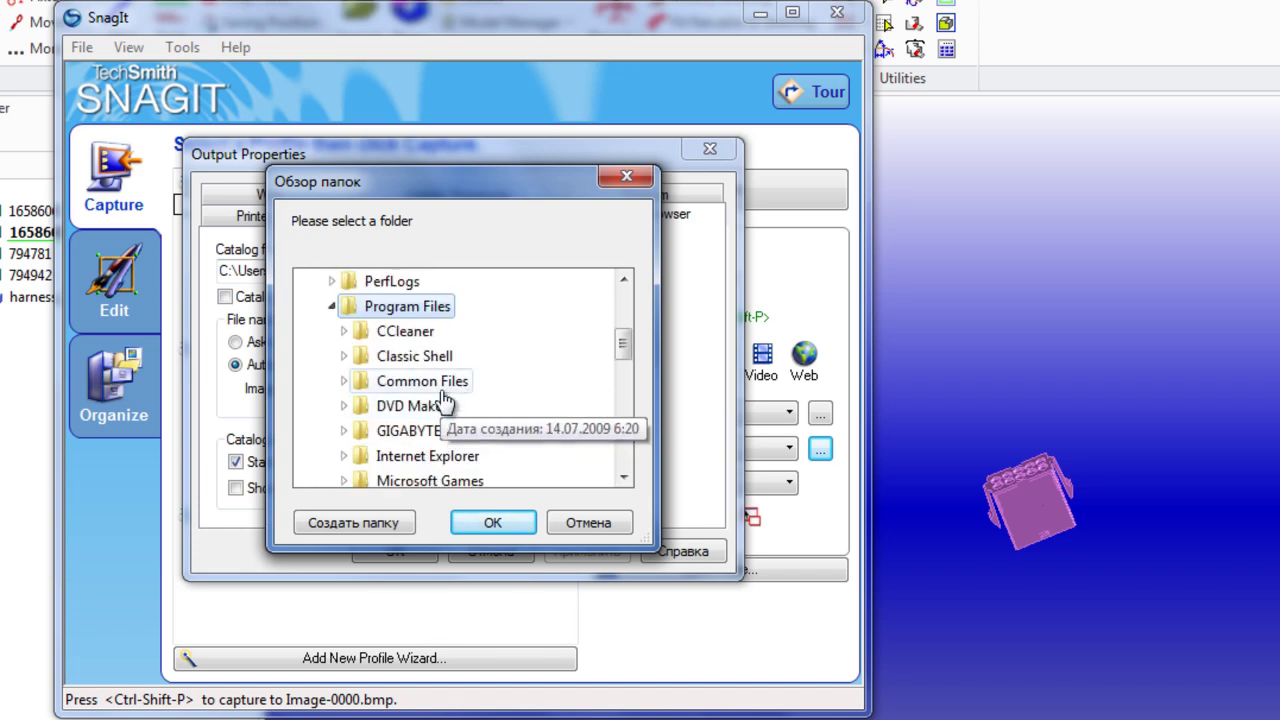
scroll(443, 400, down, 2)
double_click(450, 405)
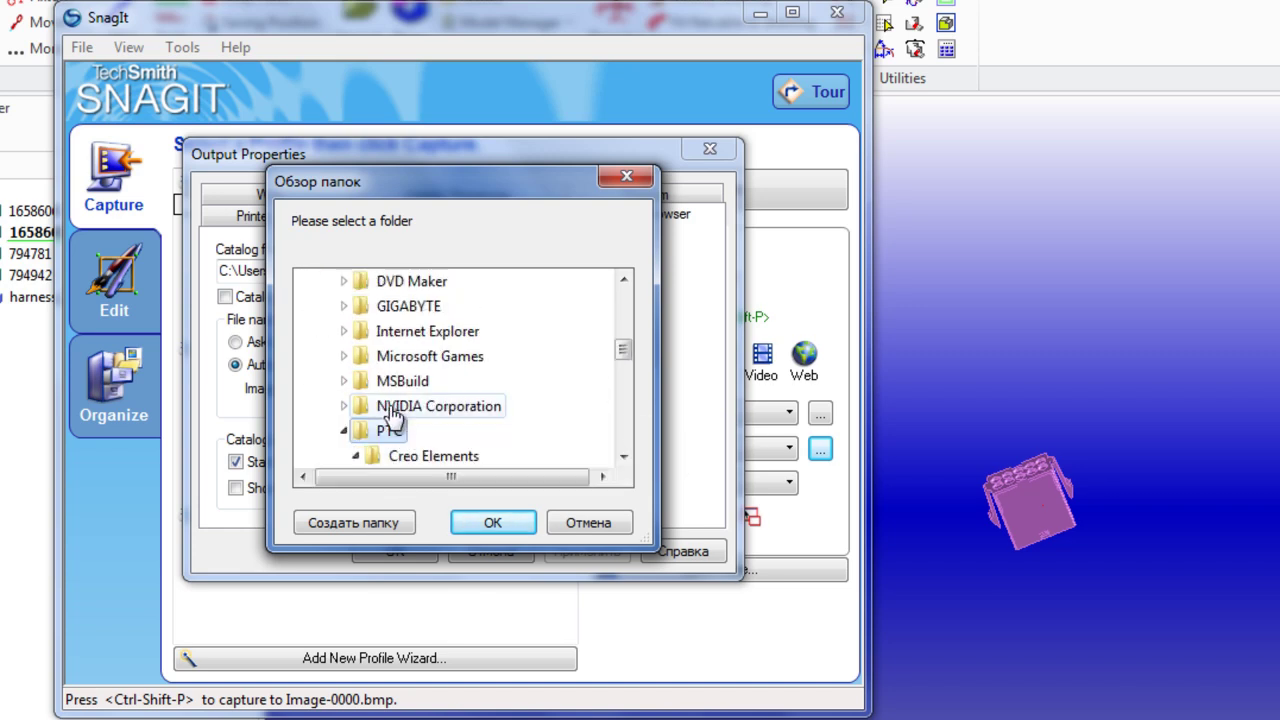
scroll(489, 423, down, 2)
double_click(491, 377)
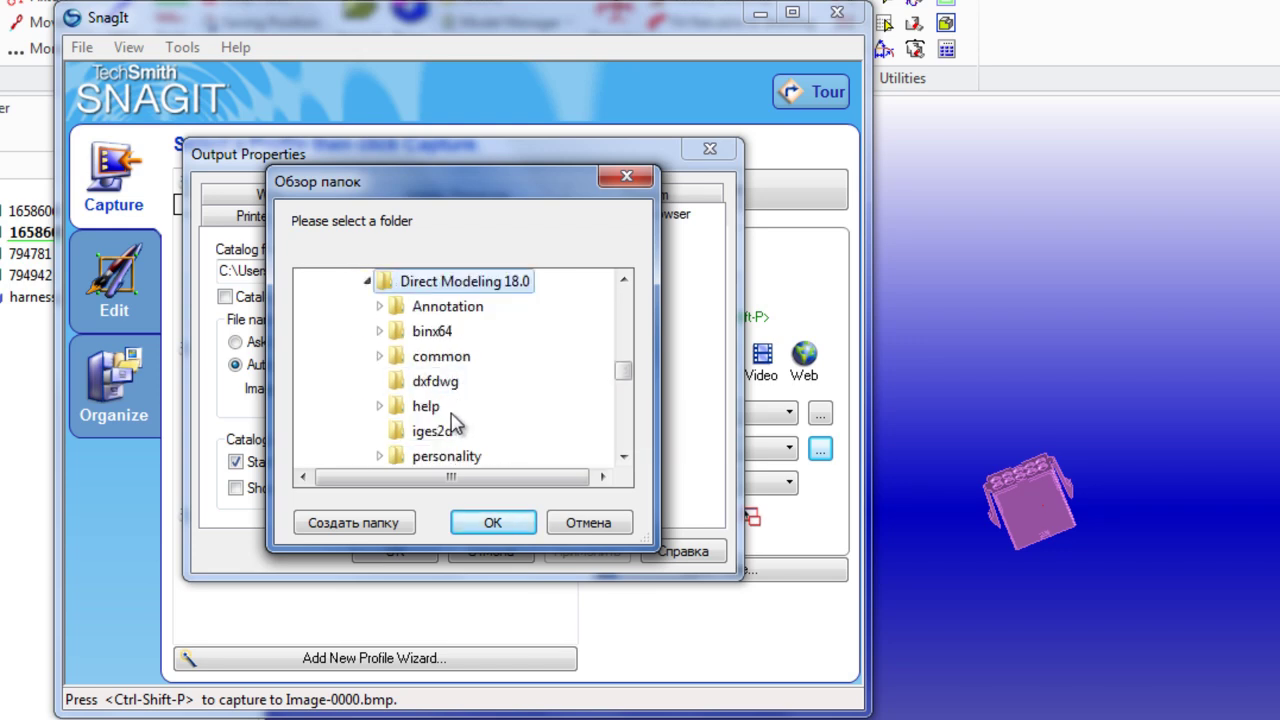
scroll(480, 440, down, 1)
double_click(478, 384)
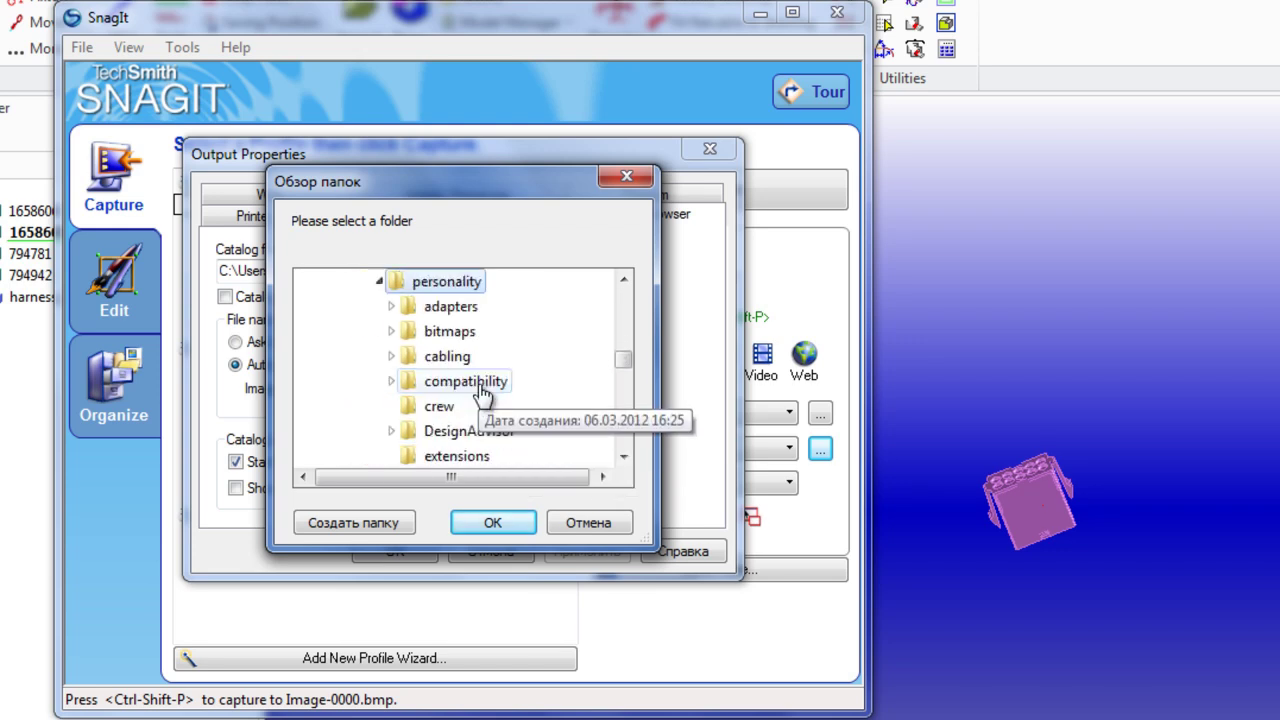
double_click(447, 356)
scroll(506, 398, down, 1)
double_click(480, 357)
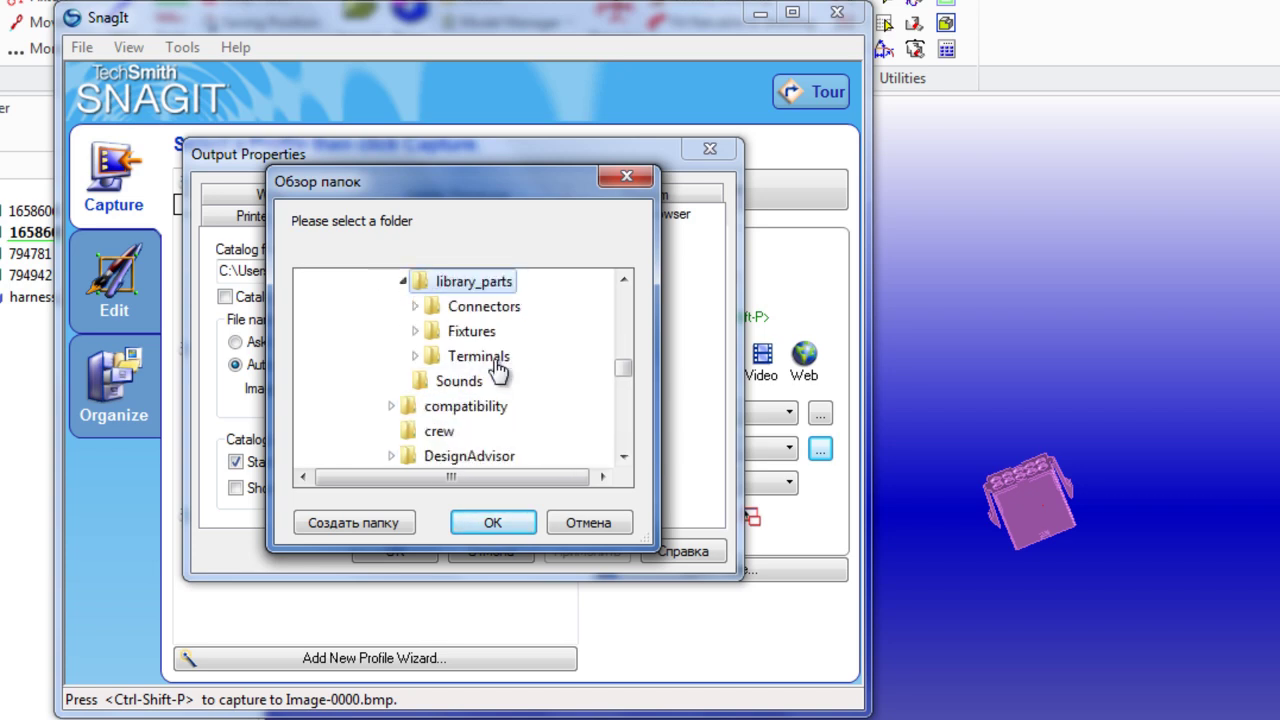
double_click(495, 306)
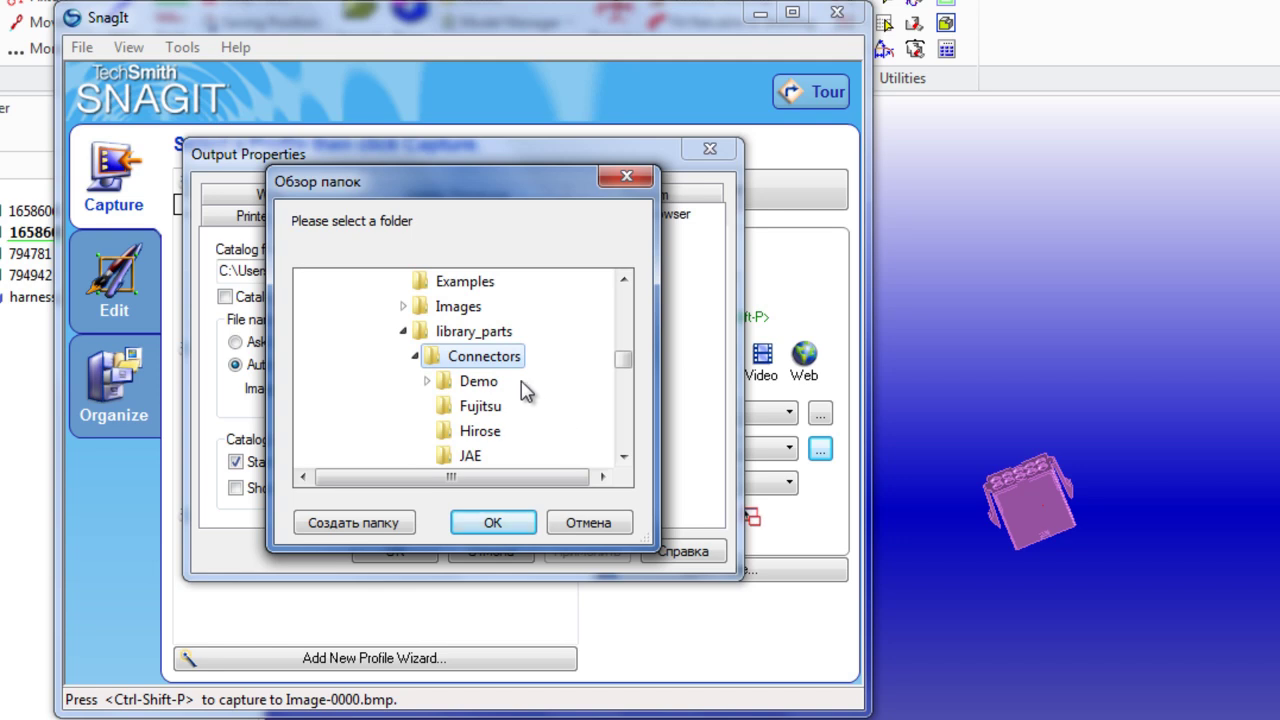
- Create a folder named TE inside Connectors and apply it as the catalog folder for captures
right_click(495, 362)
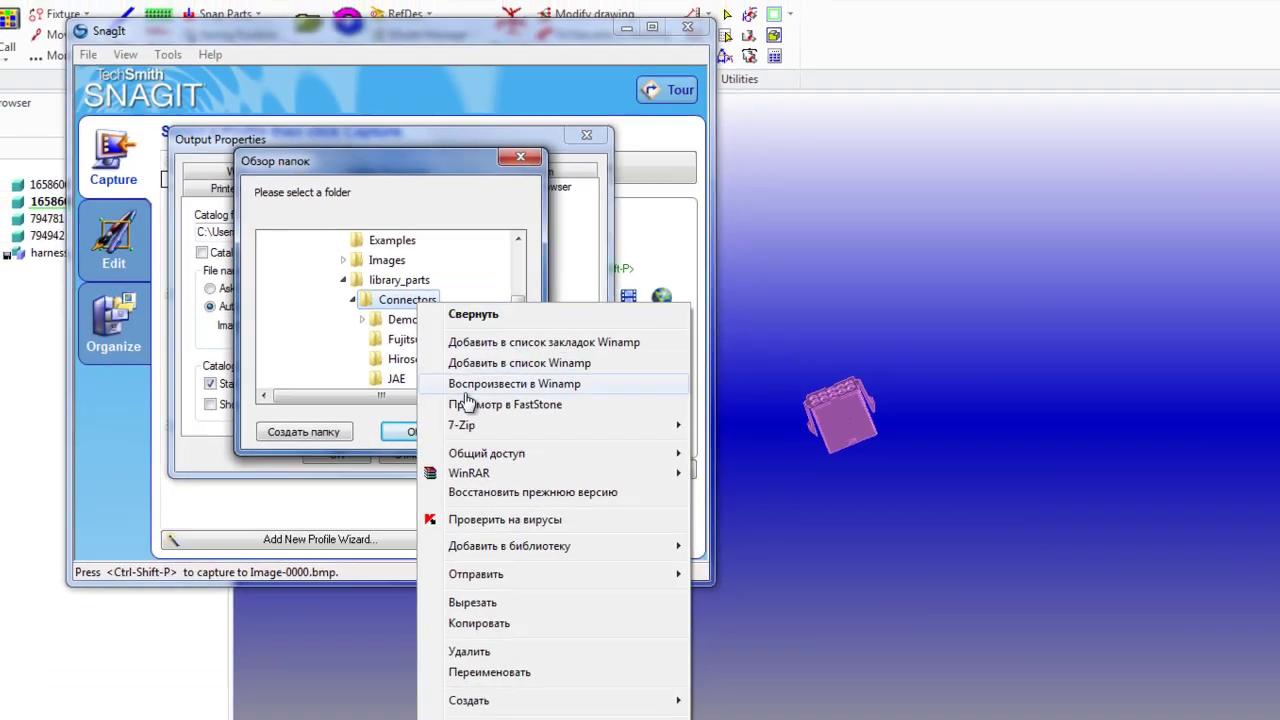
mouse_move(480, 715)
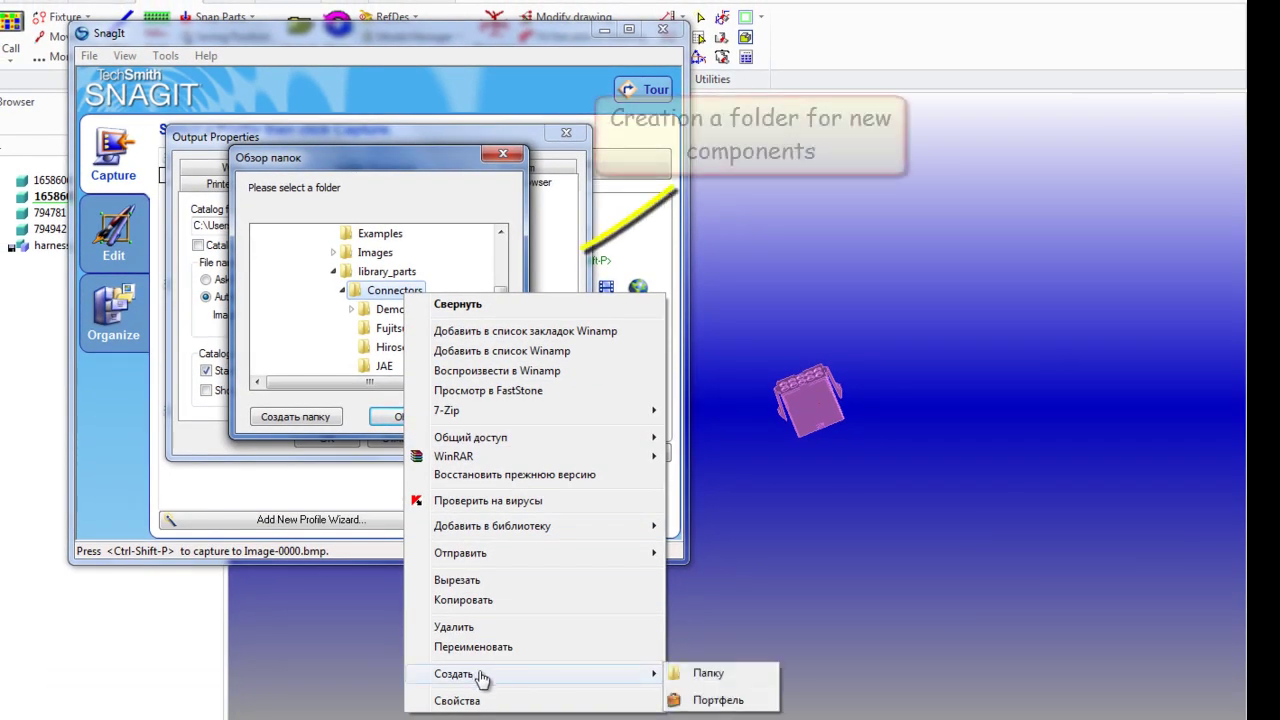
click(721, 675)
text(TE)
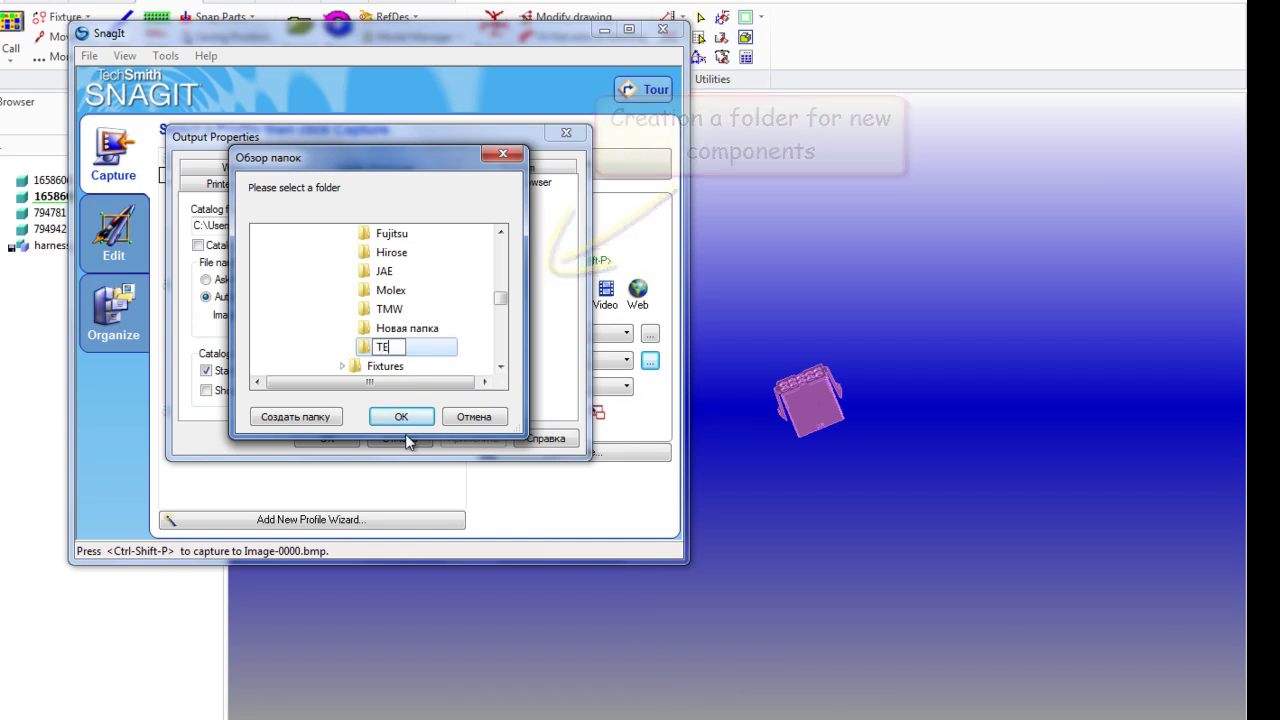
click(401, 416)
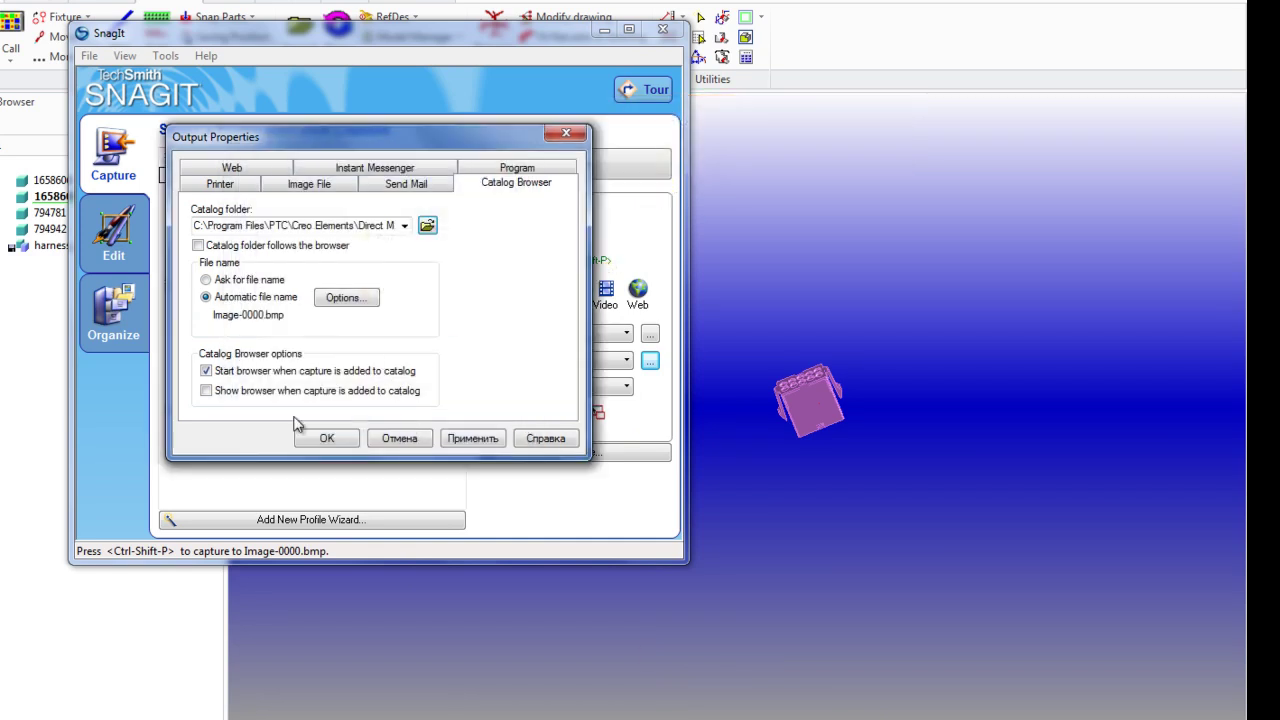
click(470, 440)
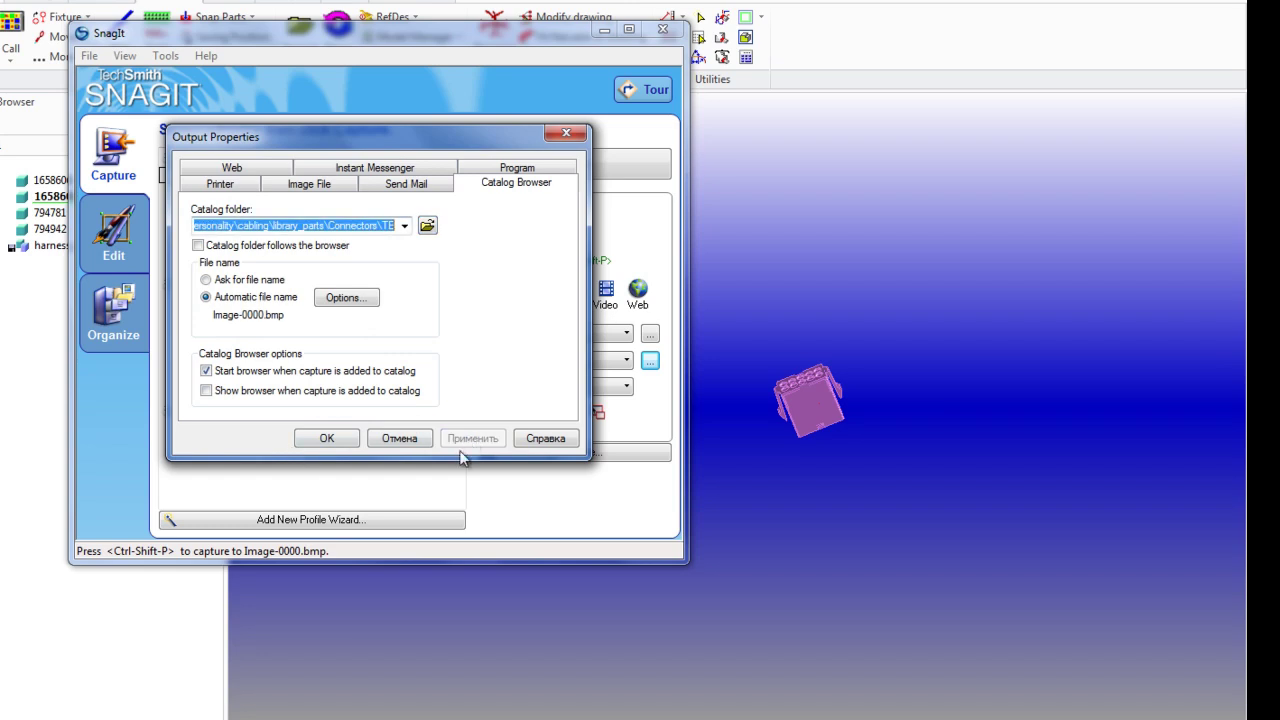
click(325, 440)
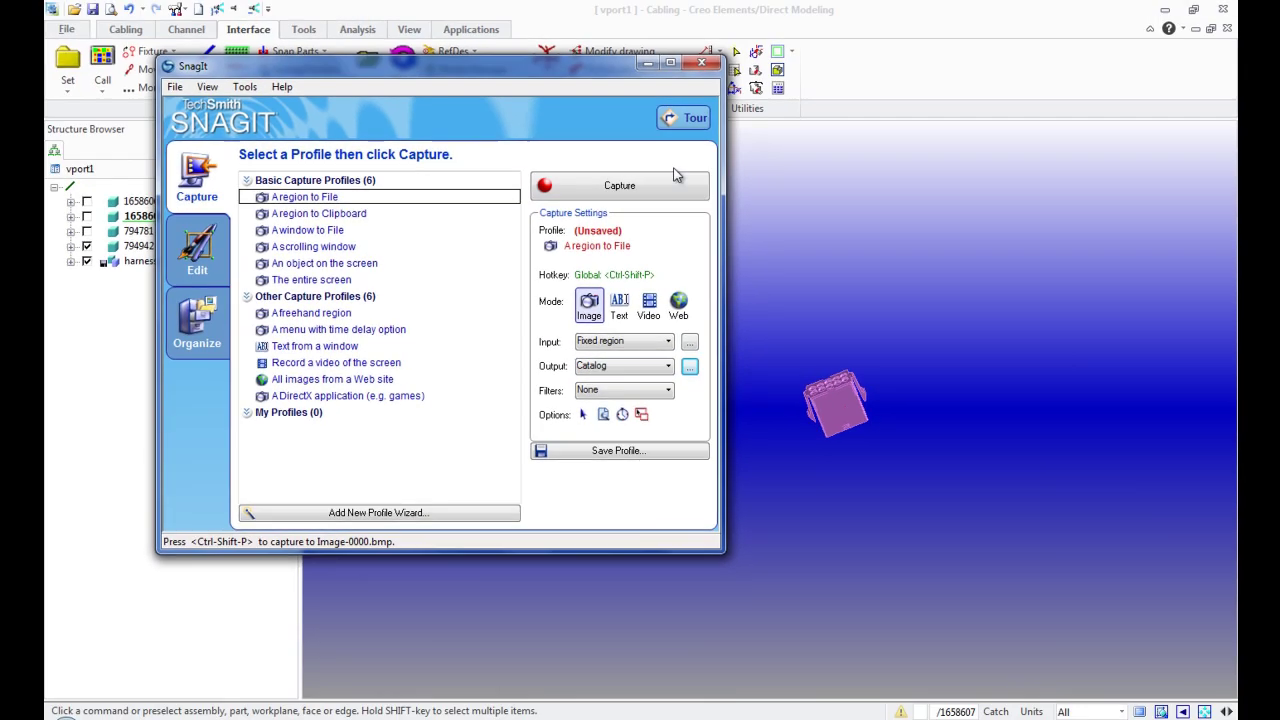
- Capture the fixed region around connector 794942 into the TE catalog folder and minimize the SnagIt capture window
click(640, 163)
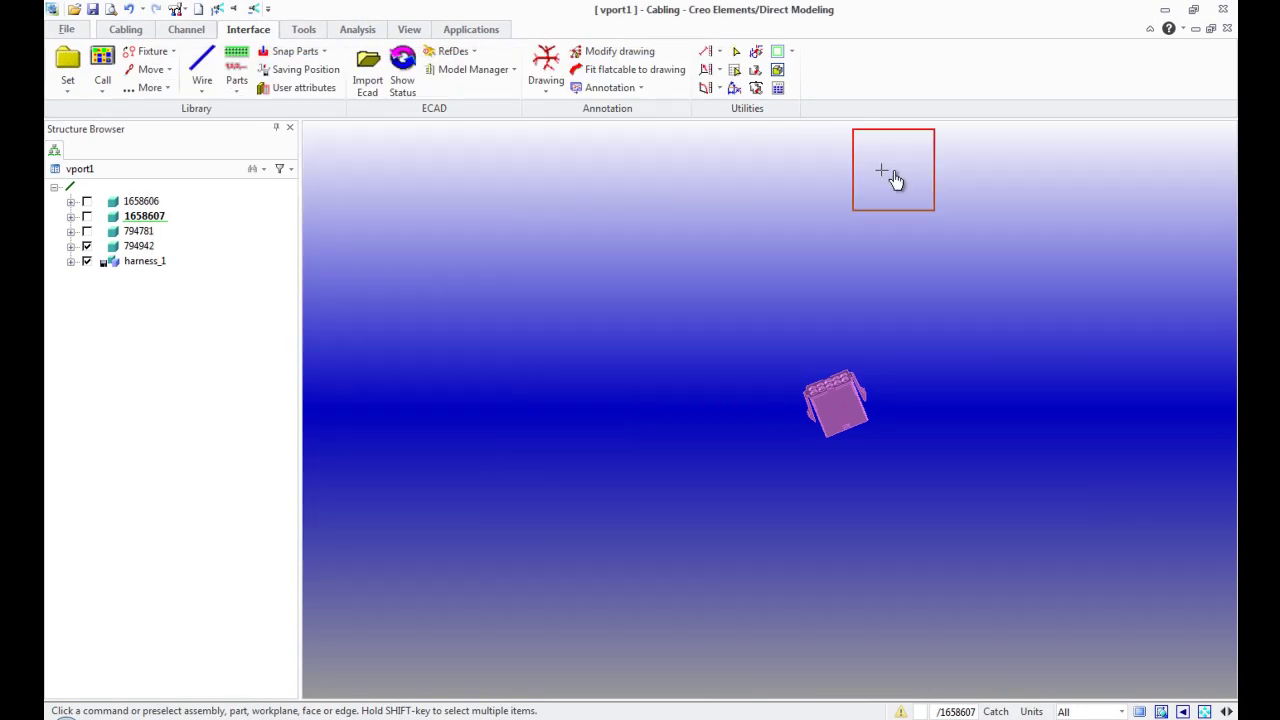
click(838, 412)
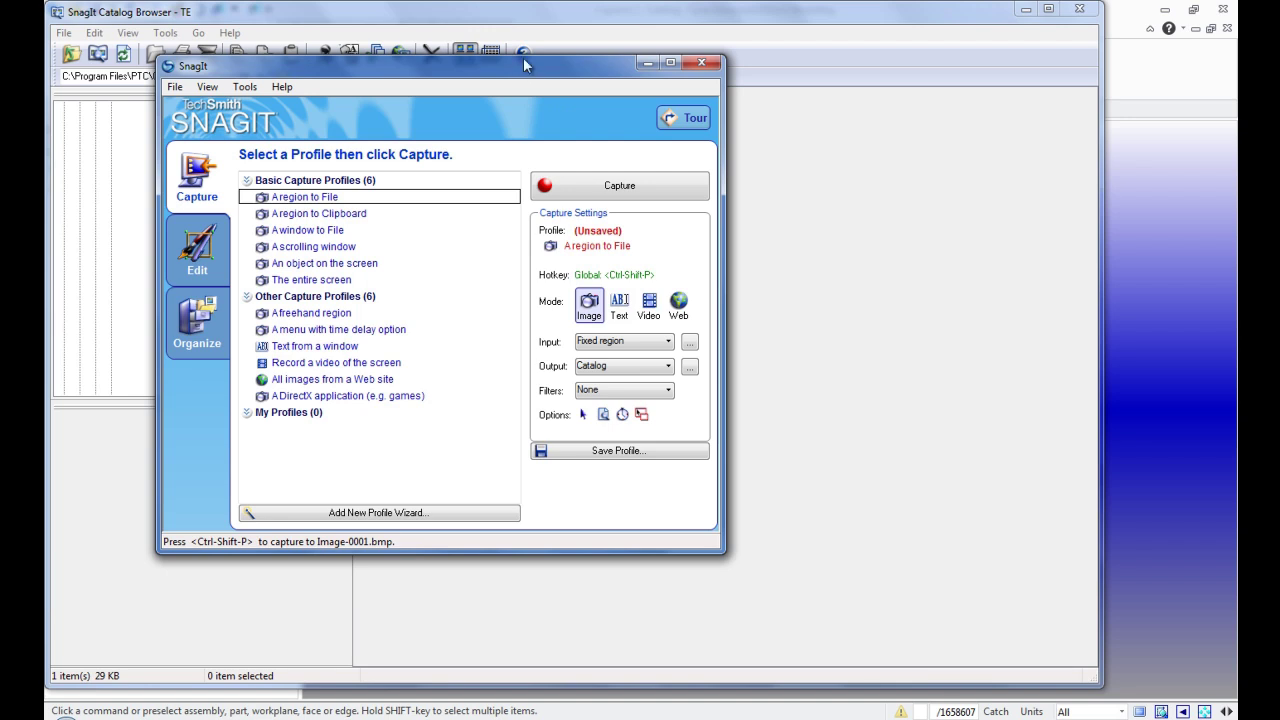
drag(523, 57, 681, 150)
click(842, 141)
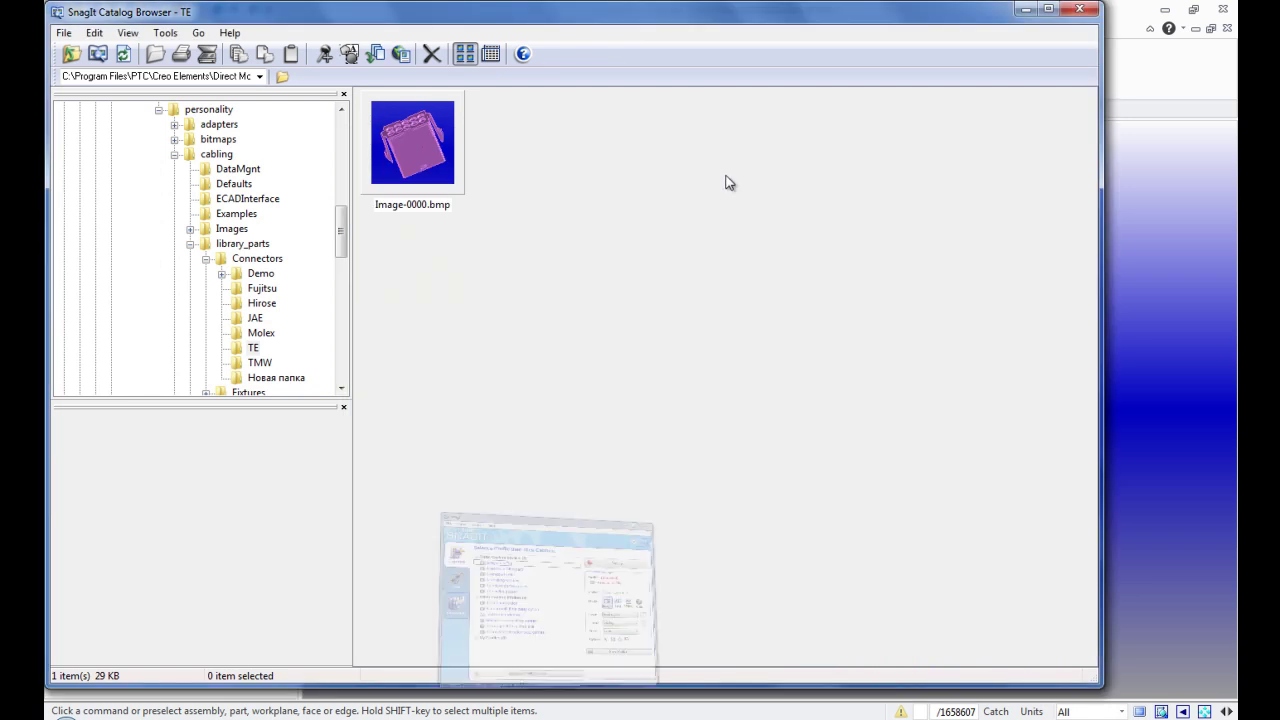
- Rename the captured connector image in the TE folder to 794942.bmp and minimize the catalog browser
click(446, 232)
click(448, 232)
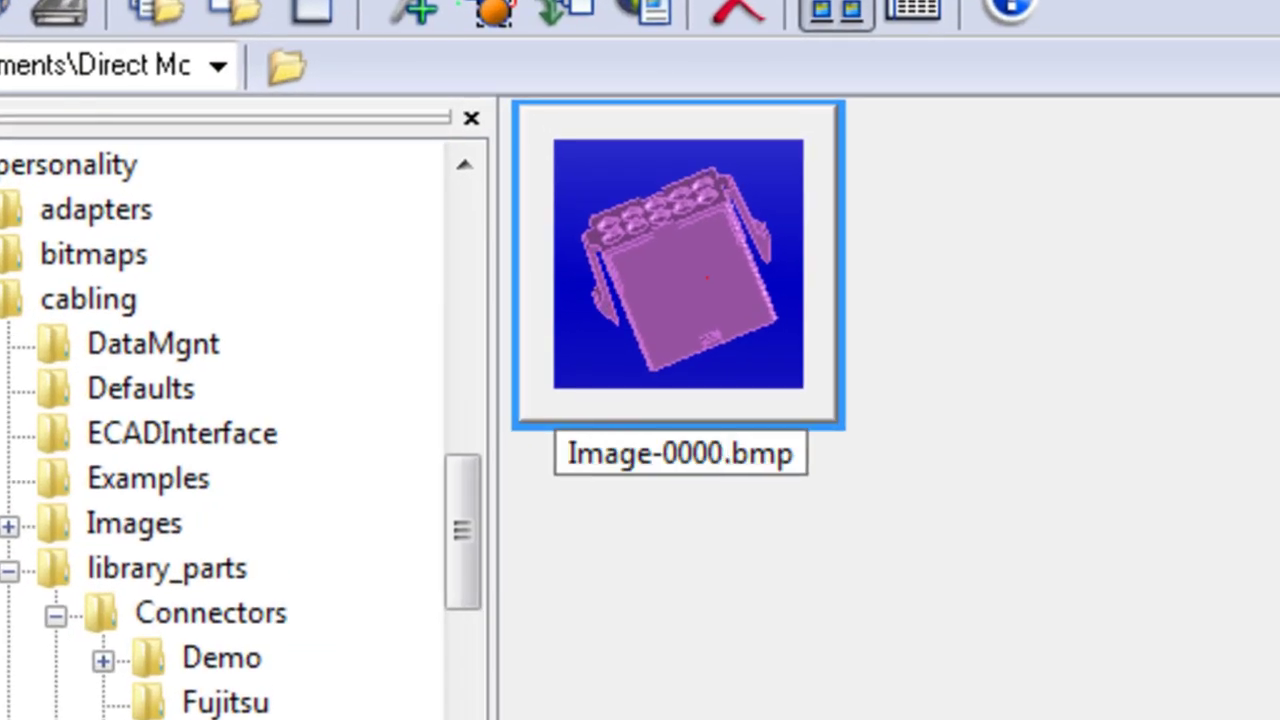
key(BackSpace)
key(BackSpace)
key(BackSpace)
key(BackSpace)
key(BackSpace)
key(BackSpace)
key(BackSpace)
key(BackSpace)
key(BackSpace)
key(BackSpace)
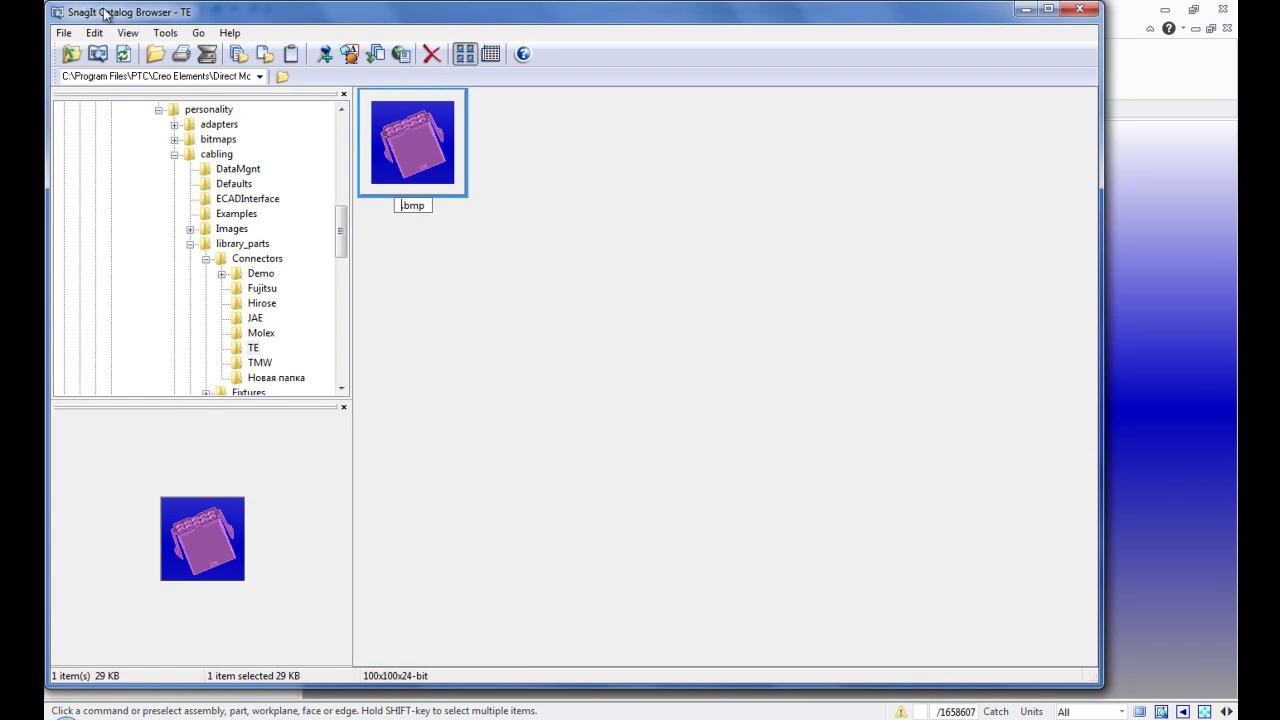
drag(105, 14, 278, 18)
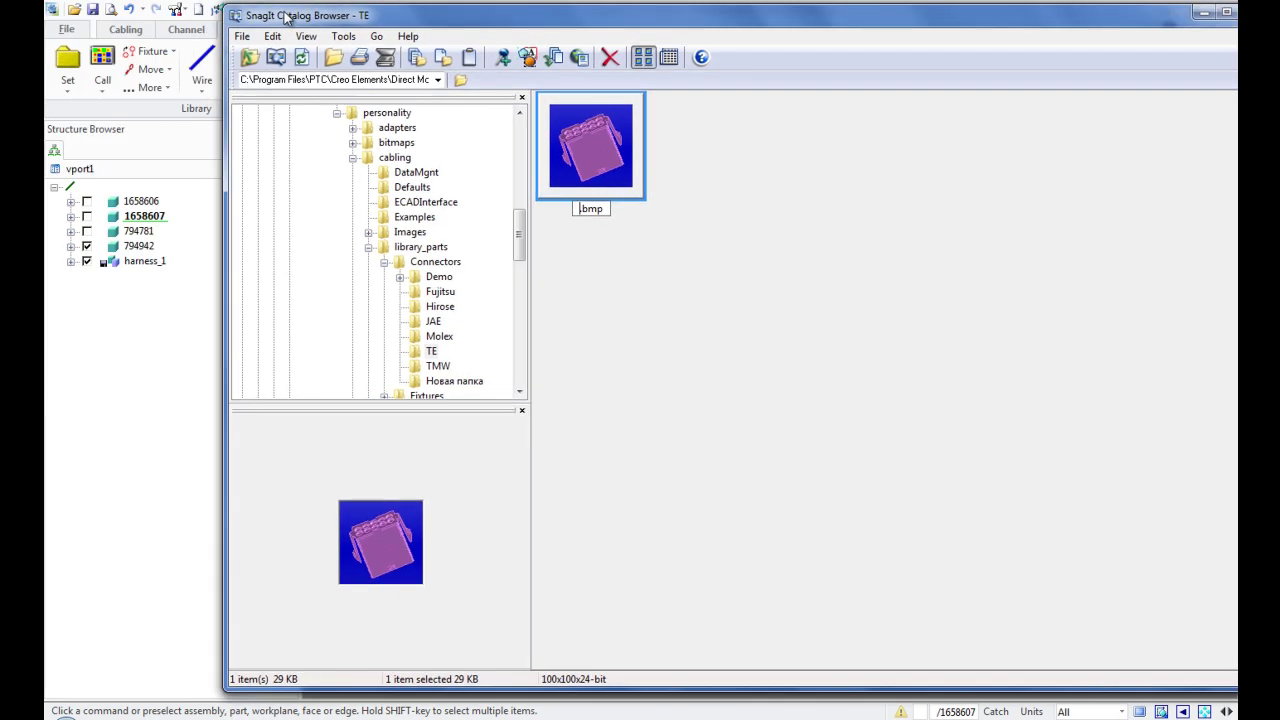
text(9)
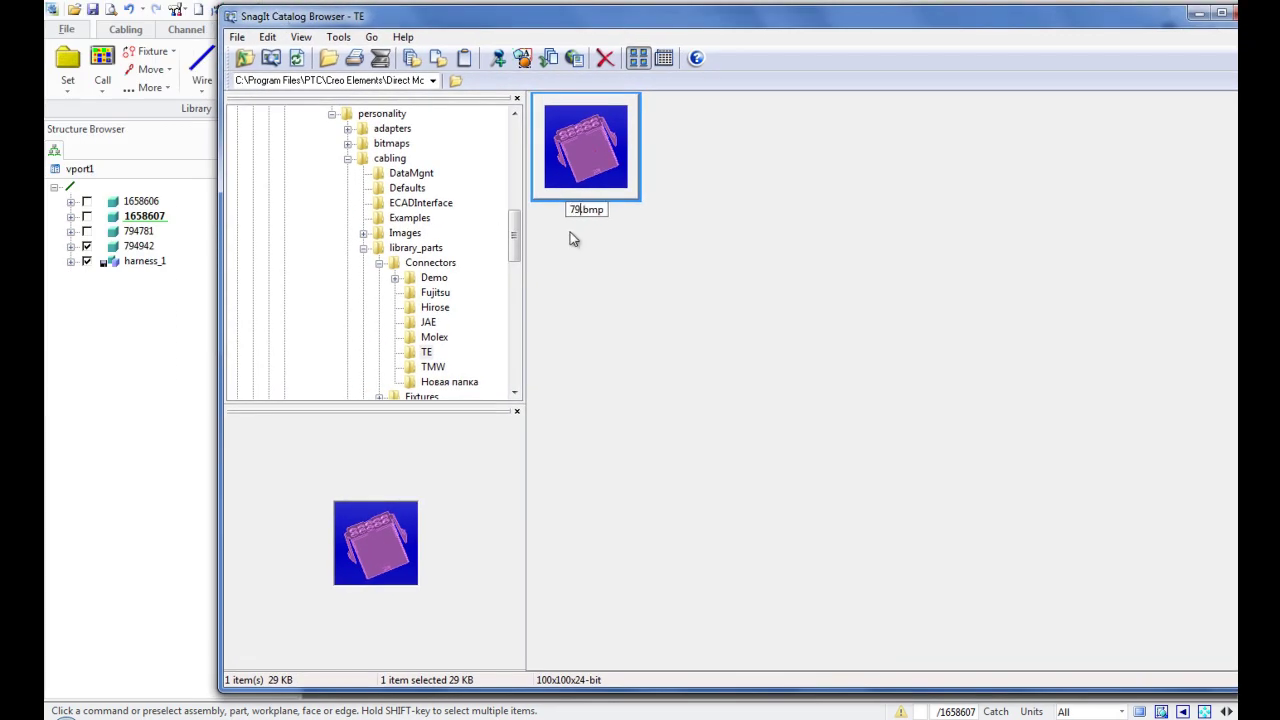
text(4942)
key(Return)
click(1219, 14)
click(1152, 22)
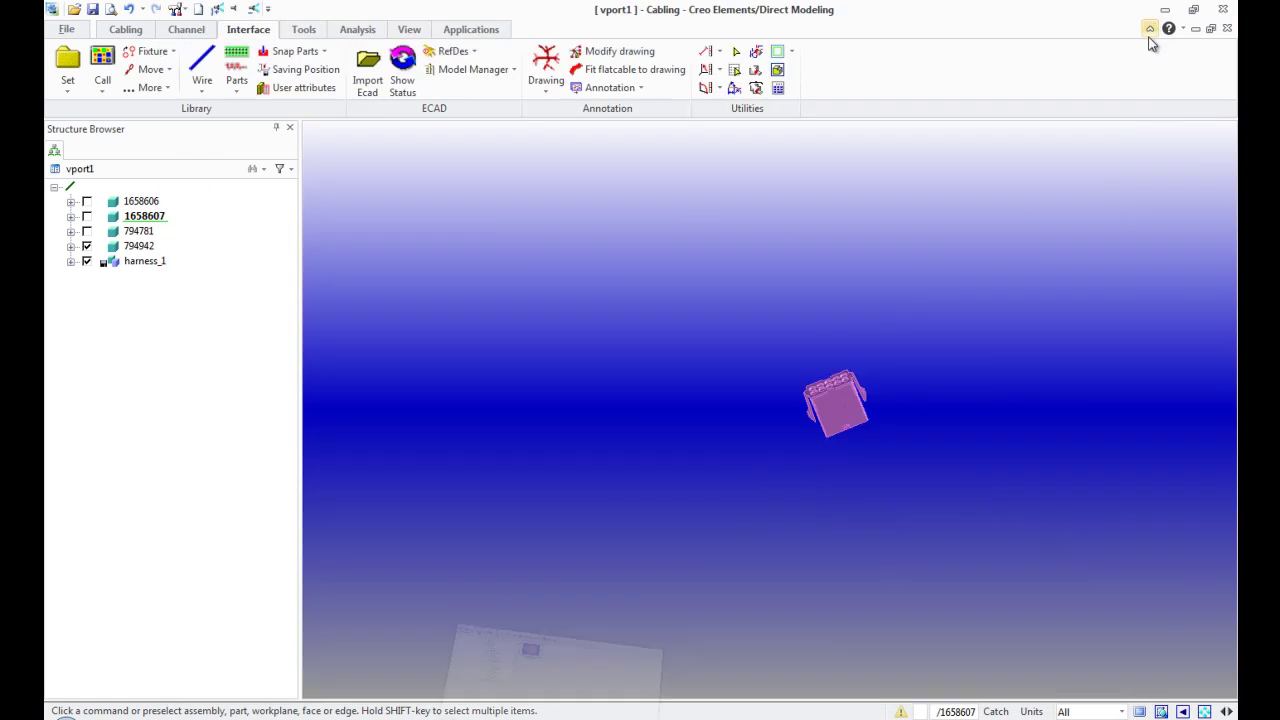
- Hide connector 794942, show connector 794781 and orient it for its library picture
click(86, 246)
click(86, 231)
middle_drag(855, 530, 943, 531)
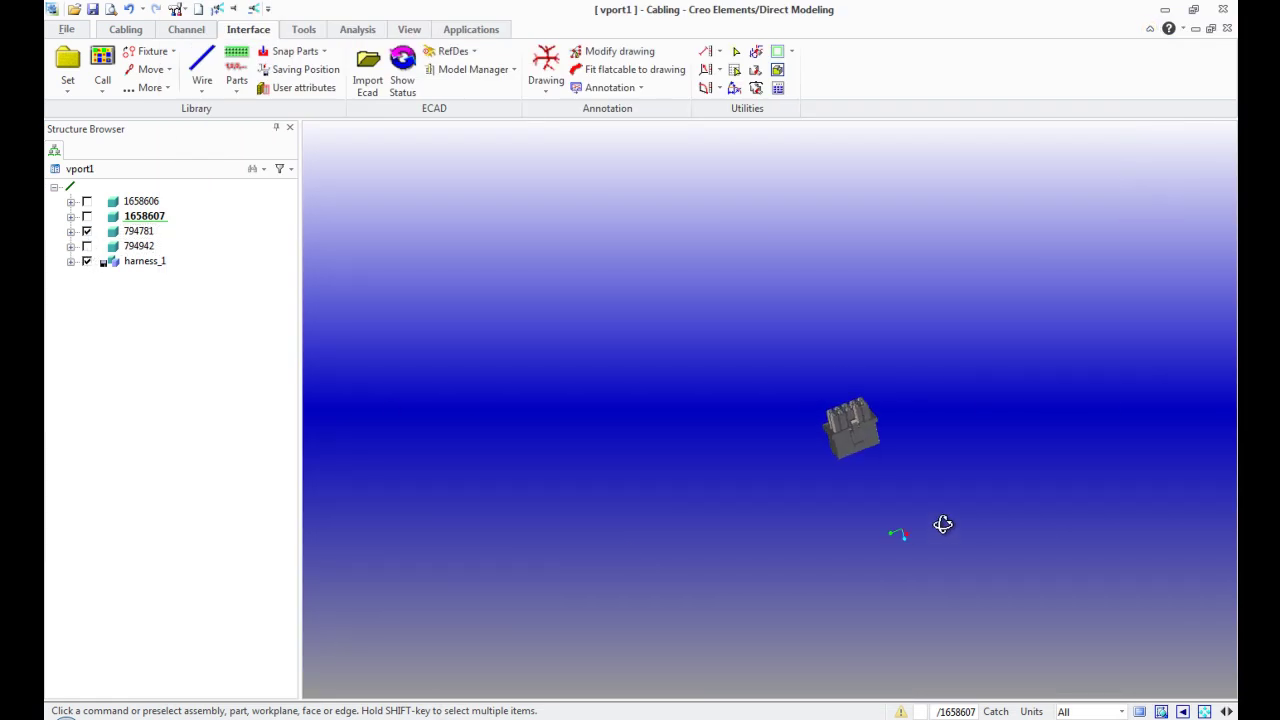
- Switch to SnagIt and capture the fixed region around connector 794781 into the catalog
click(492, 718)
click(541, 673)
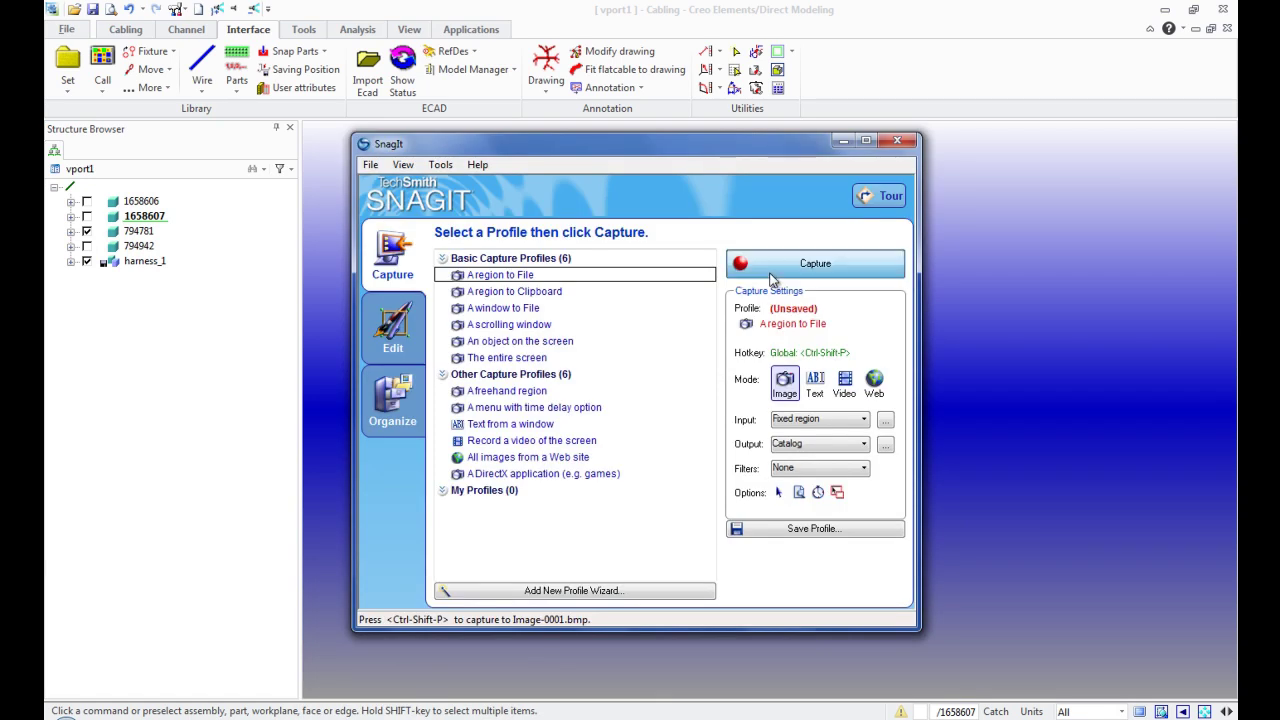
click(814, 261)
drag(864, 395, 851, 418)
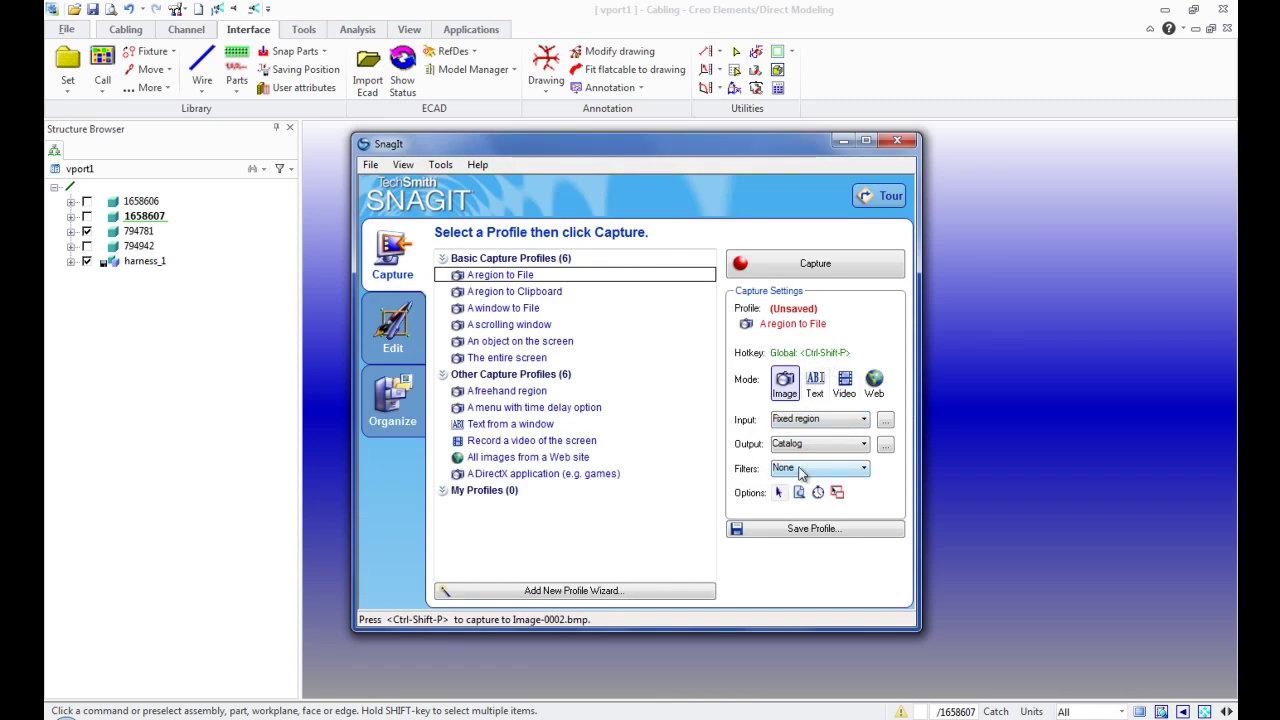
drag(751, 183, 546, 176)
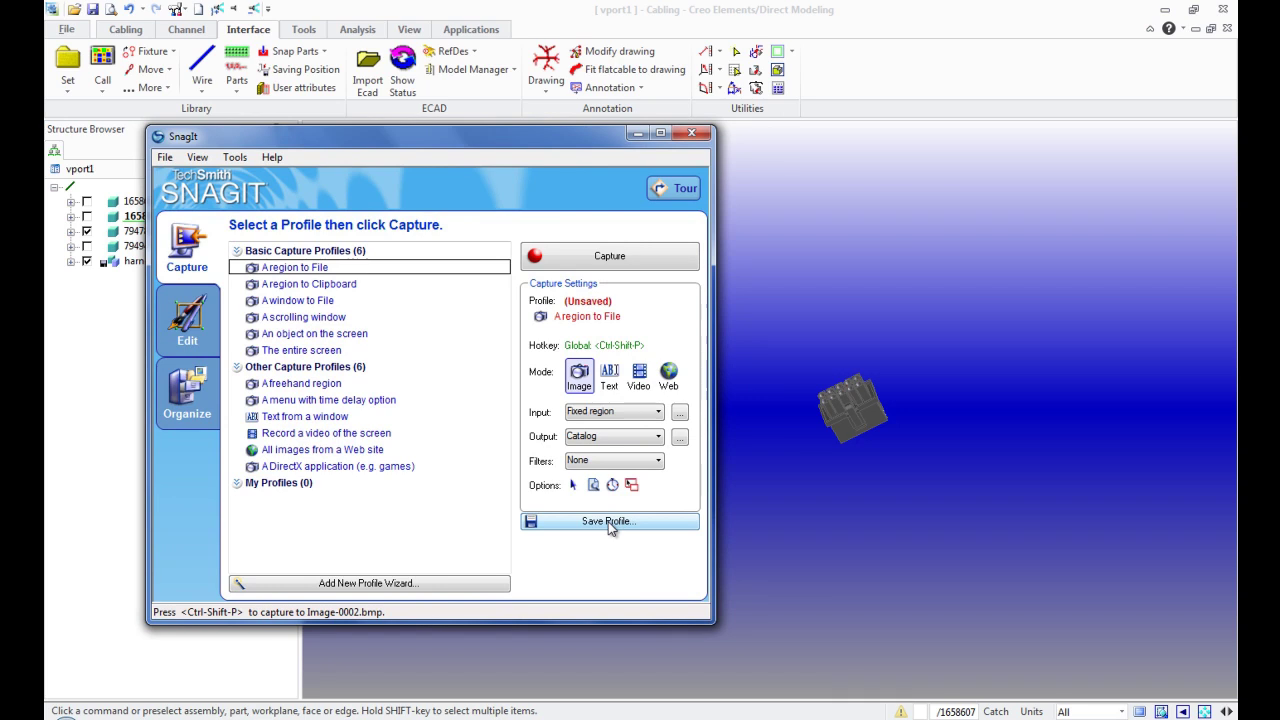
- Take the fixed-region picture of connector 794781 and bring up the SnagIt catalog browser on the TE folder
click(641, 257)
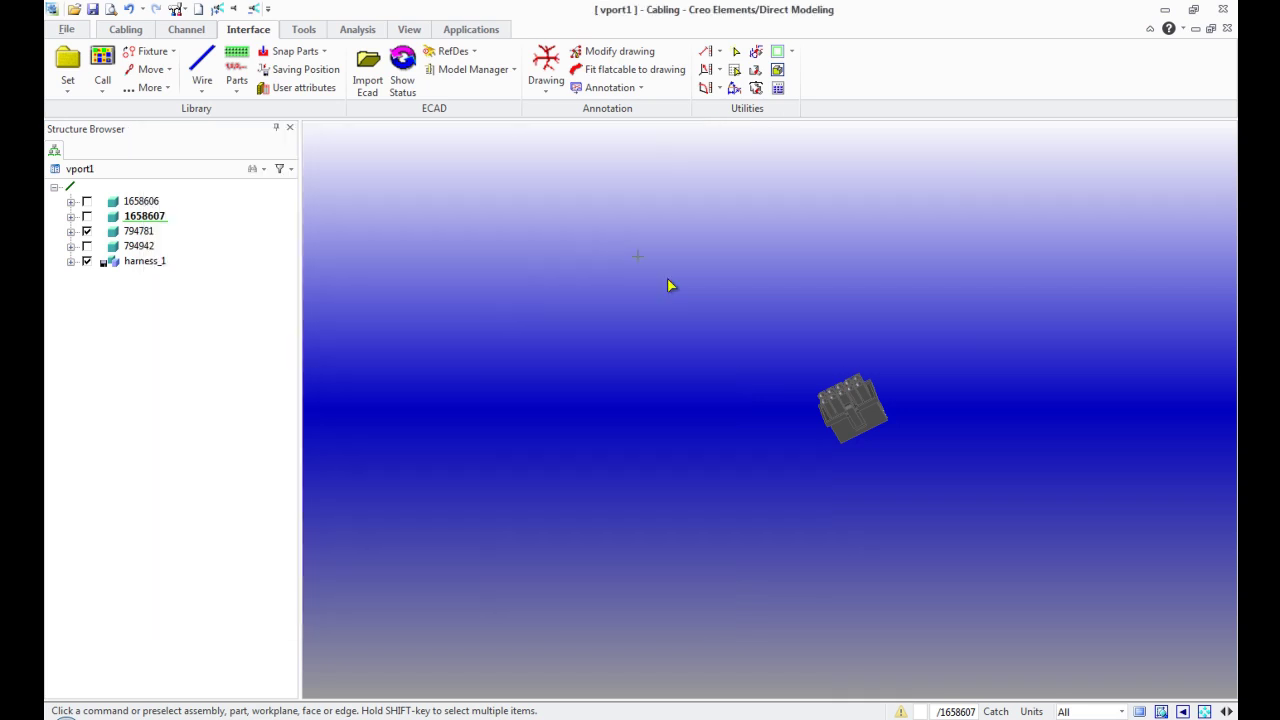
click(852, 420)
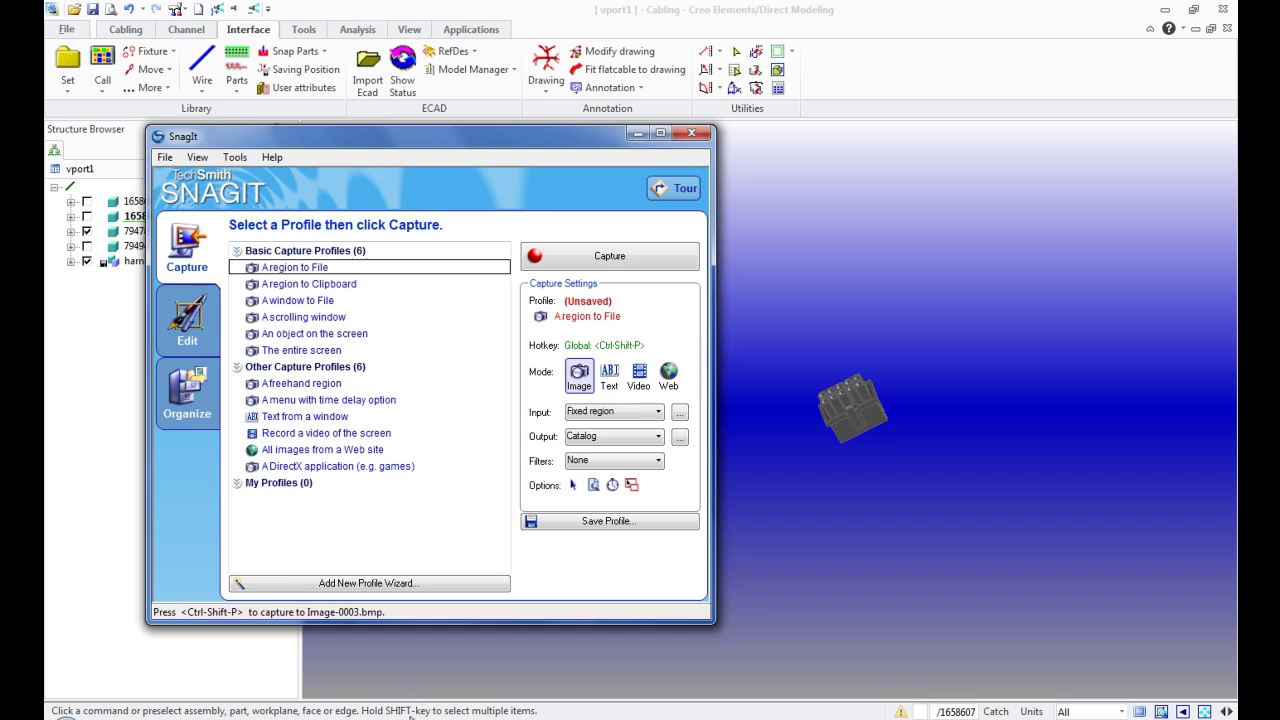
click(400, 640)
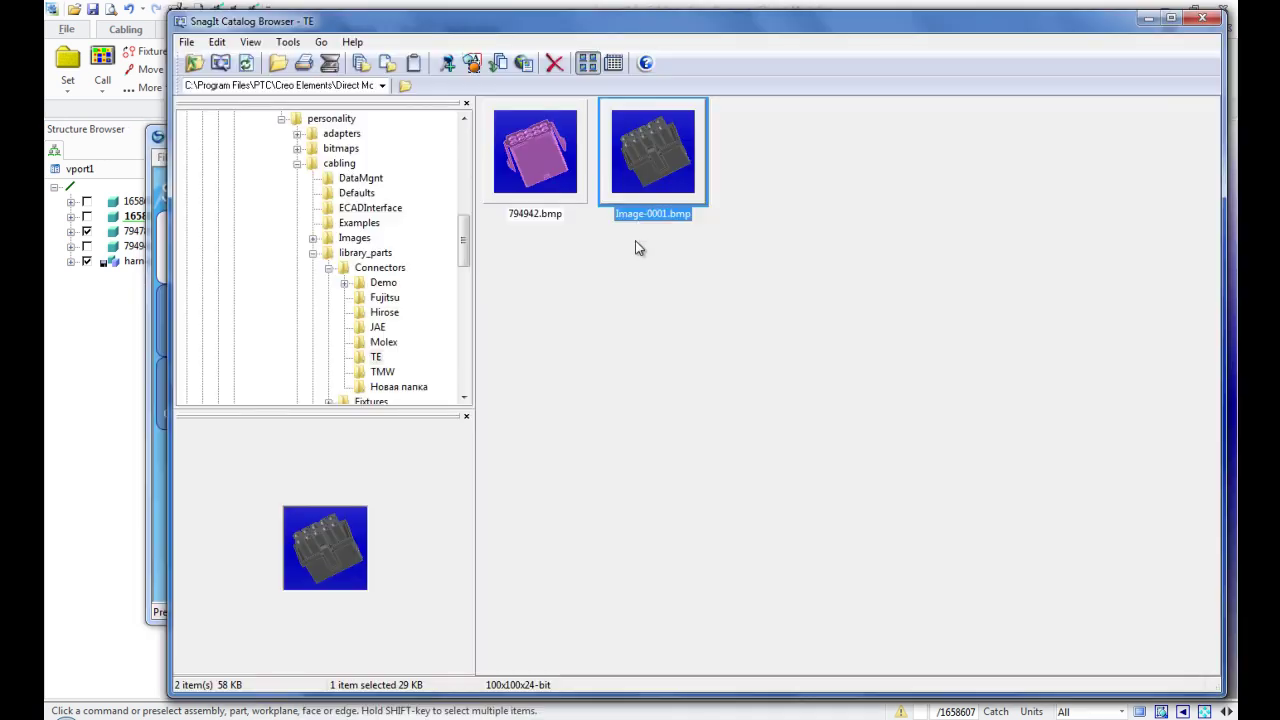
- Rename the newly captured image of the dark grey connector in the TE folder to 794781.bmp
right_click(652, 214)
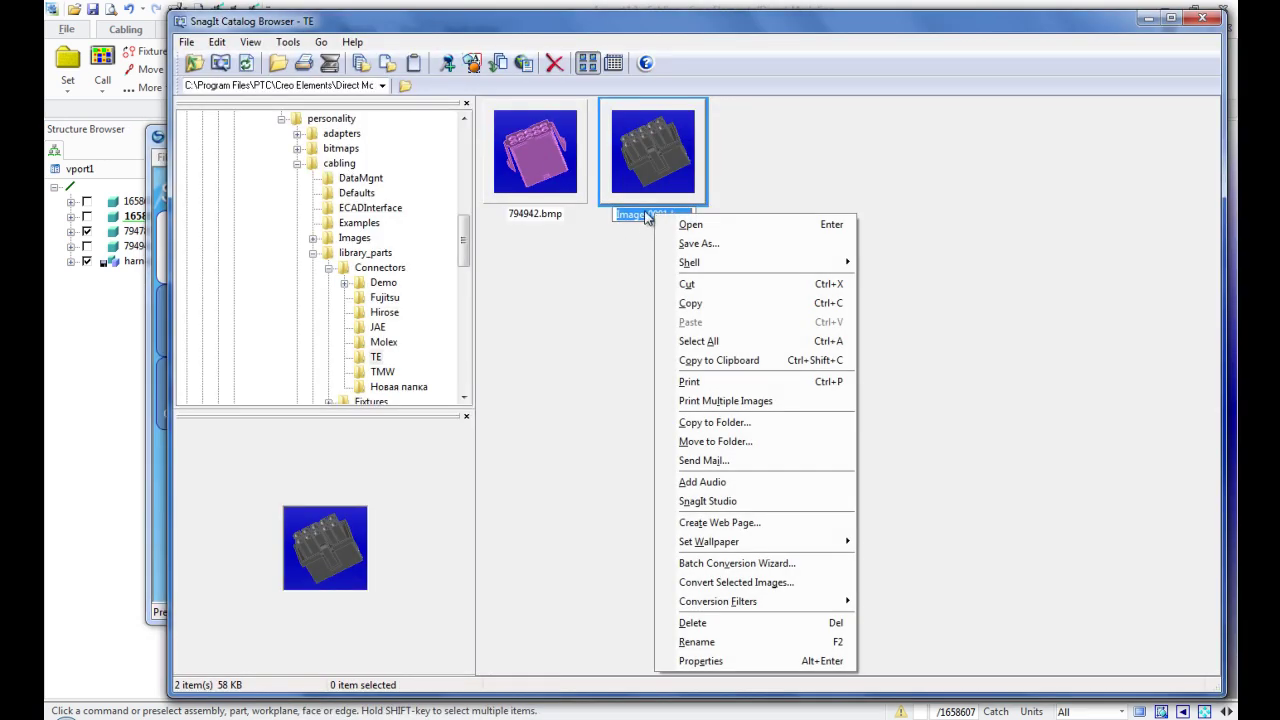
click(648, 214)
drag(665, 214, 623, 206)
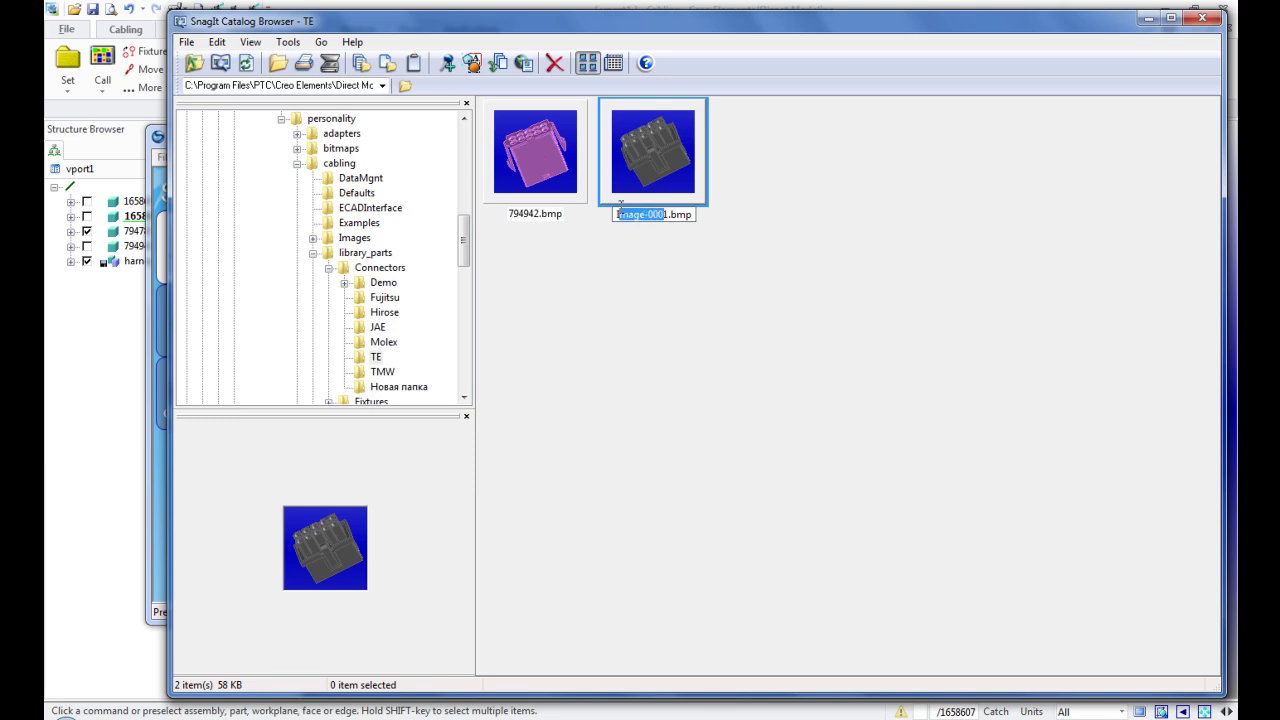
key(BackSpace)
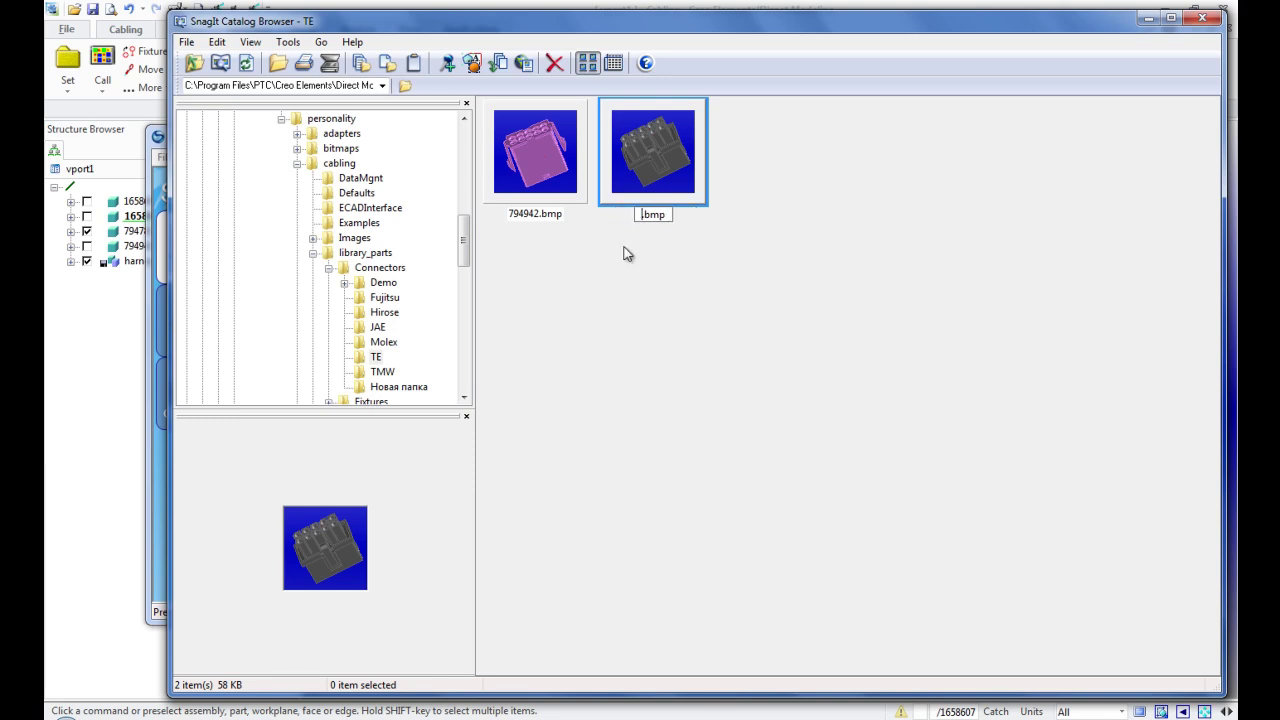
drag(400, 21, 552, 12)
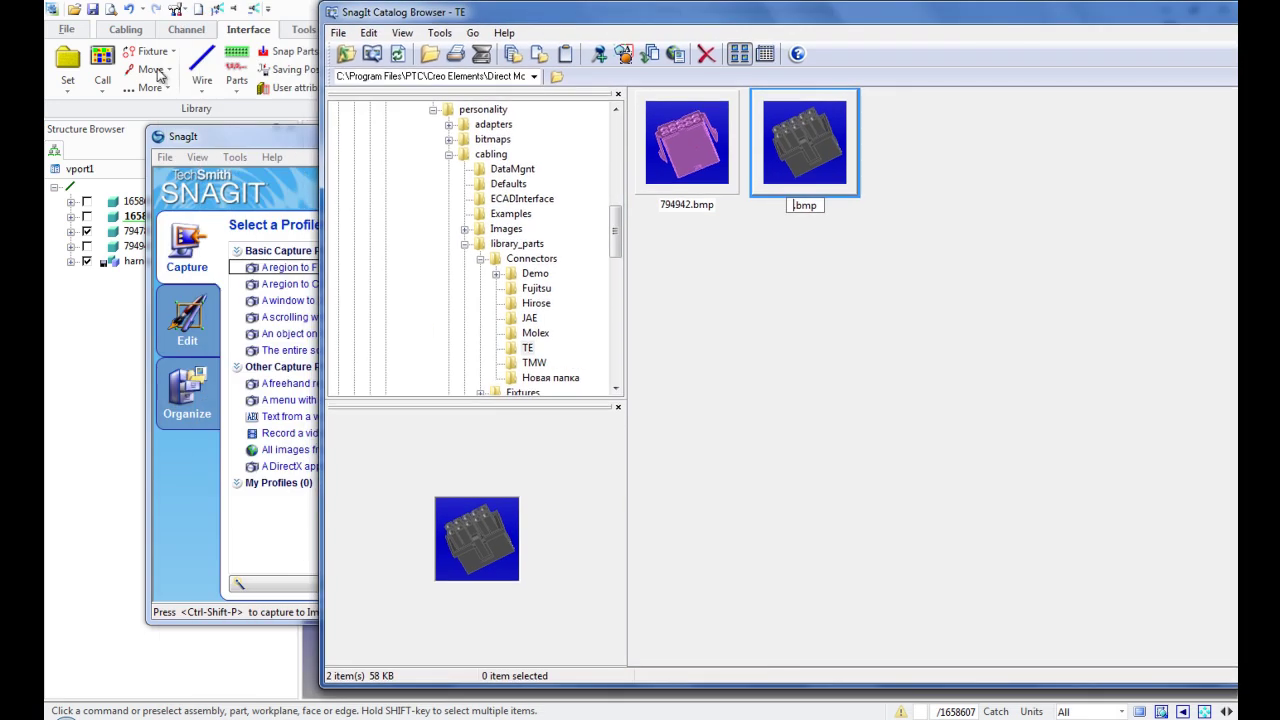
drag(200, 143, 353, 160)
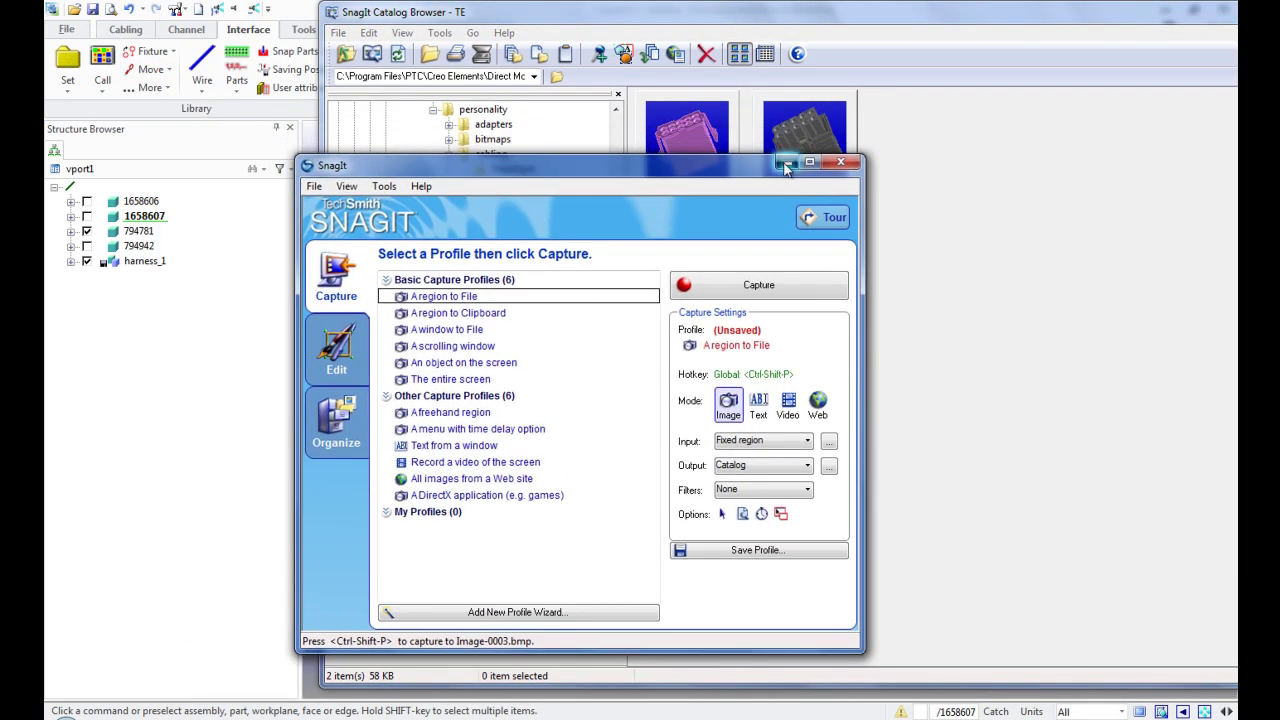
click(808, 212)
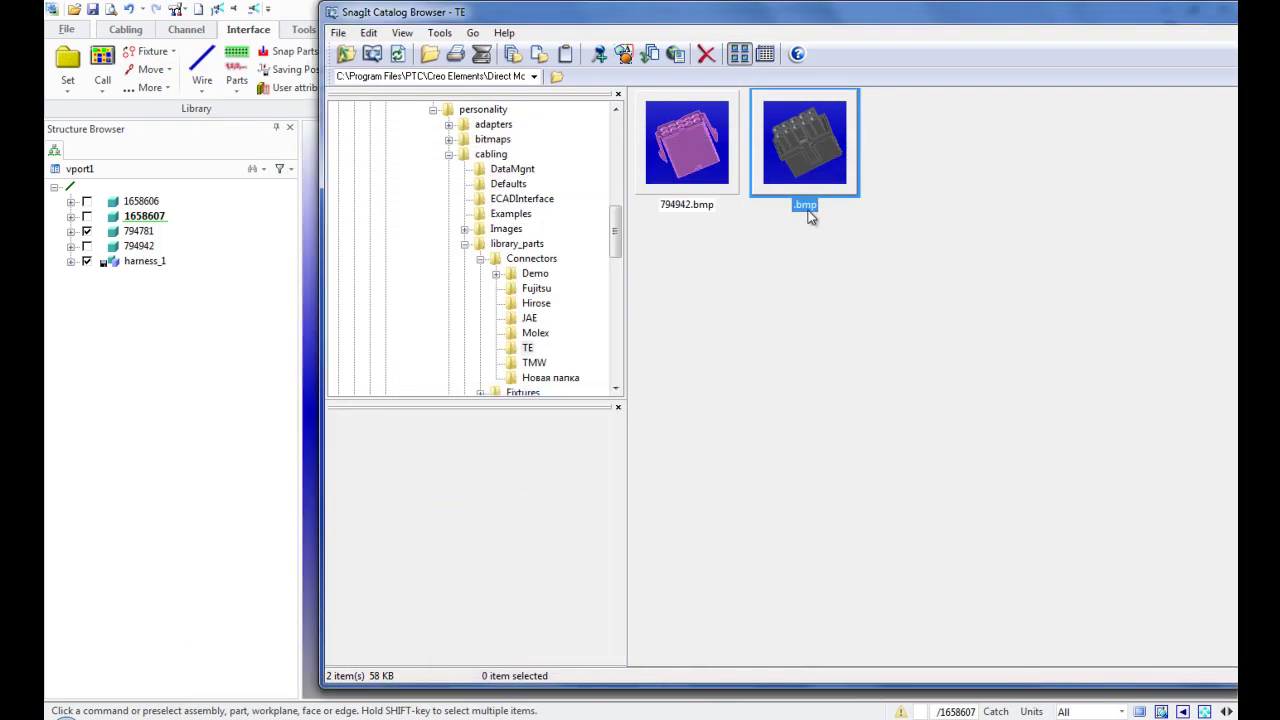
click(793, 205)
text(794781)
key(Return)
- Minimize the catalog browser and hide connector 794781 in the Creo Elements/Direct Modeling viewport
drag(1058, 20, 1005, 16)
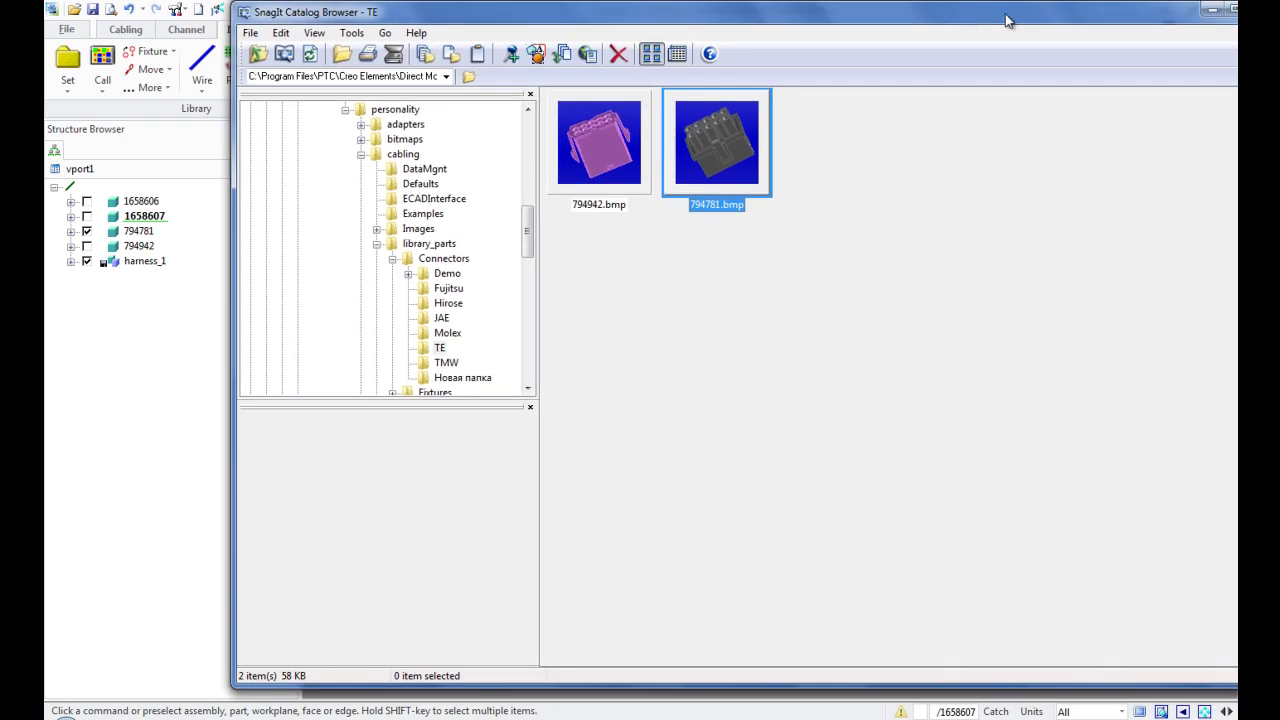
click(1218, 14)
click(86, 231)
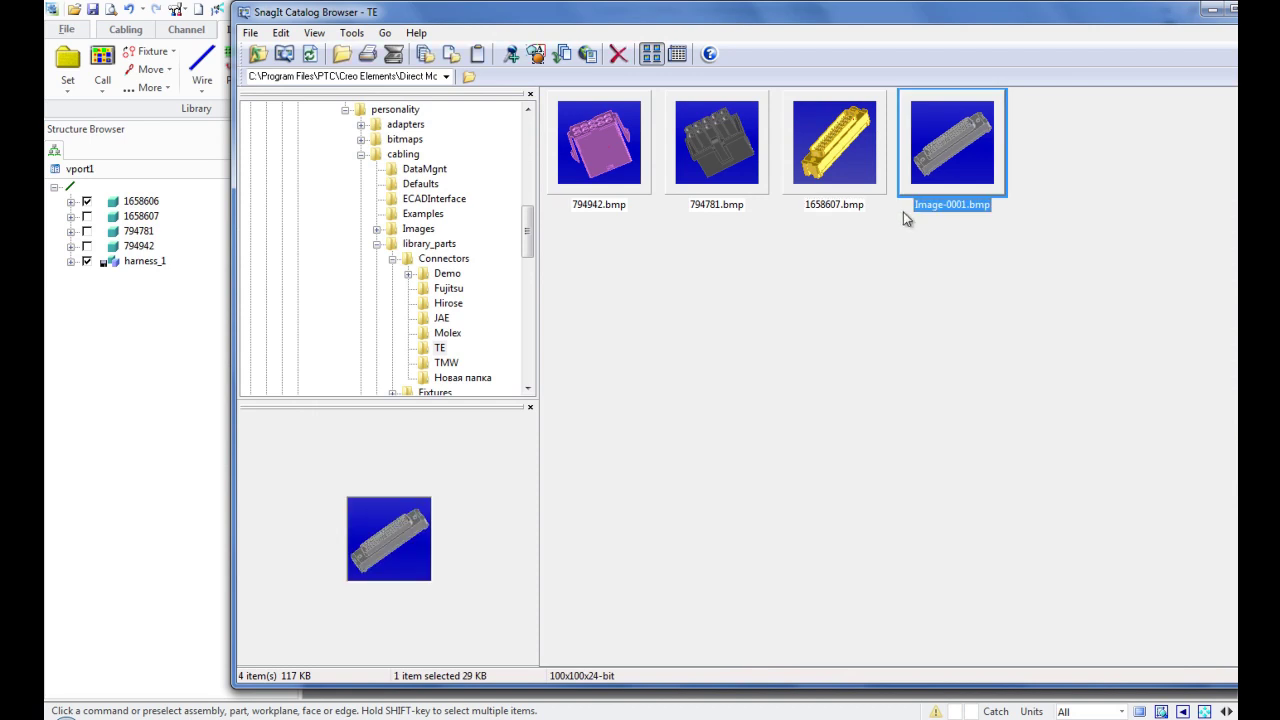
- Rename the captured image of the grey elongated connector in the TE folder to 1658606.bmp
key(F2)
drag(962, 206, 910, 207)
key(BackSpace)
text(1658606)
click(1138, 350)
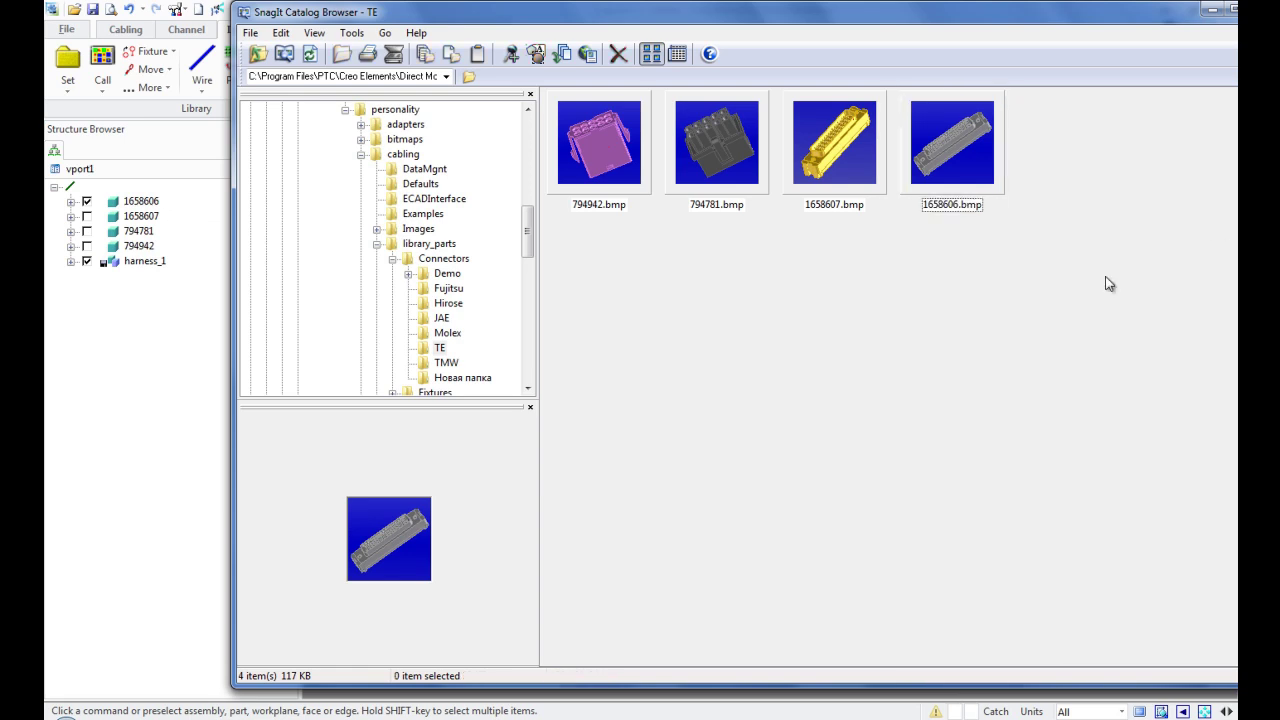
- Clear the catalog browser and Total Commander windows away to return to Creo Elements/Direct Modeling
drag(1228, 14, 1187, 22)
click(1187, 20)
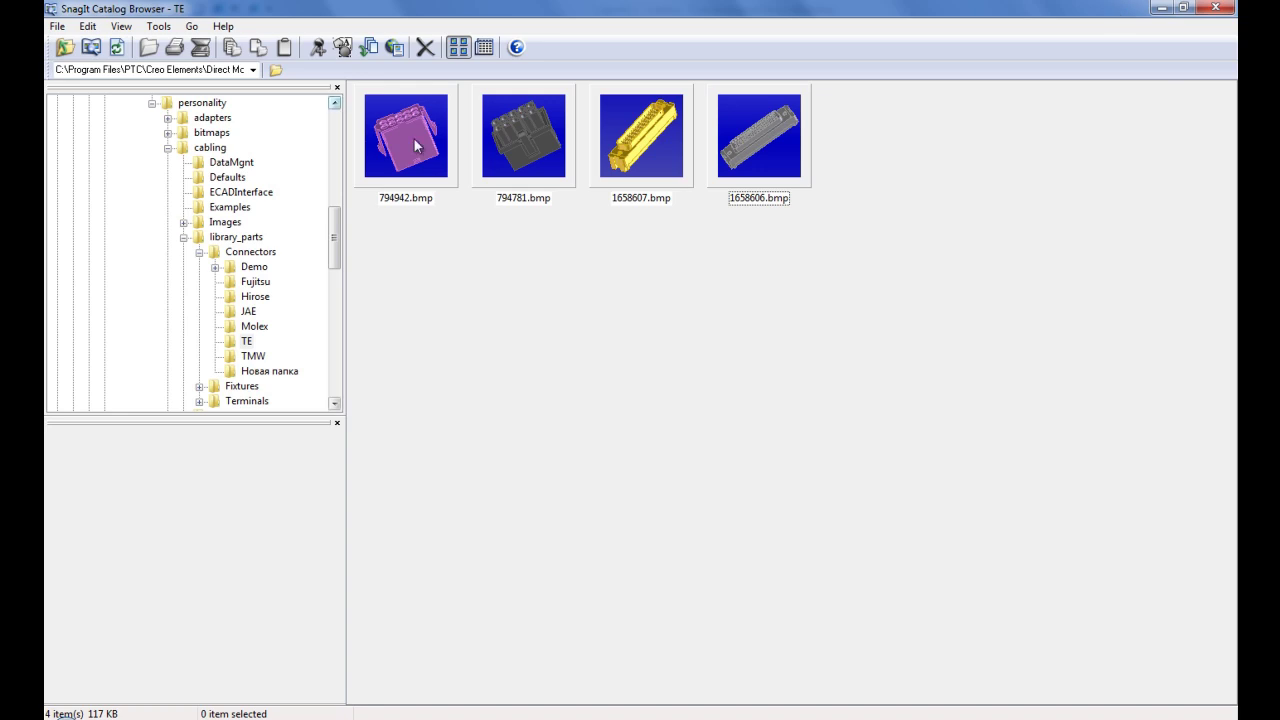
click(123, 125)
double_click(123, 125)
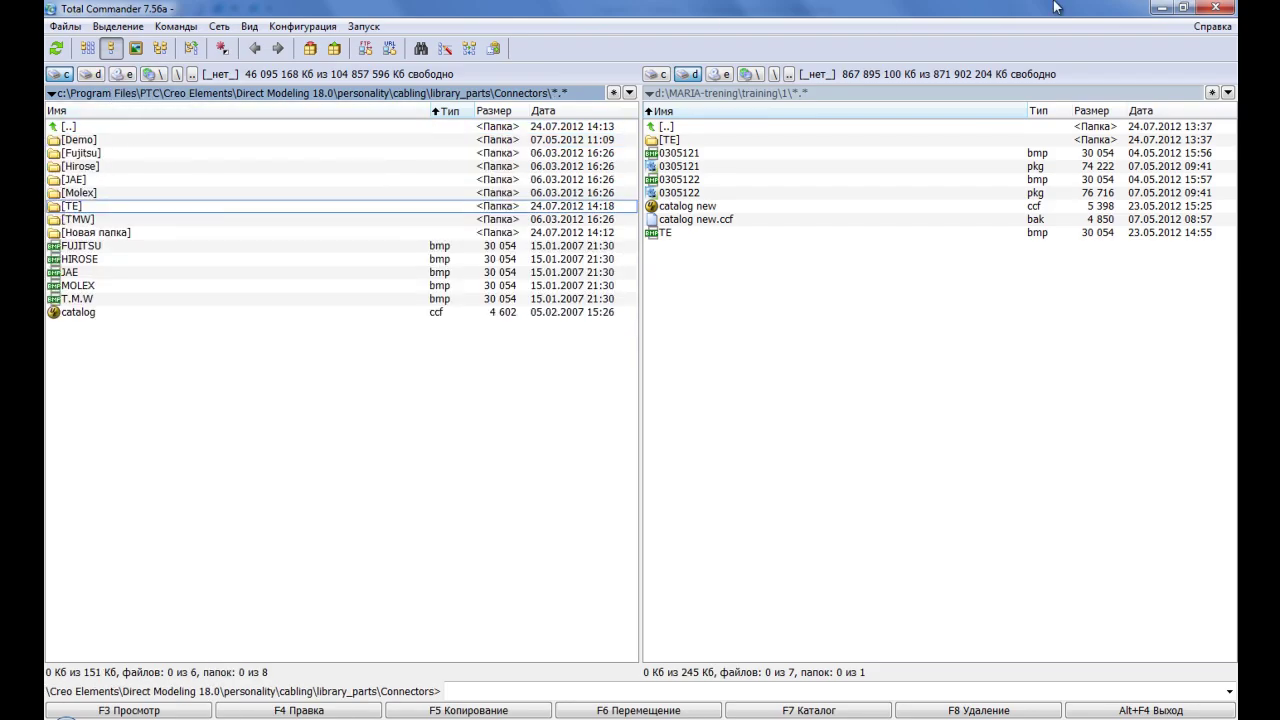
click(1163, 10)
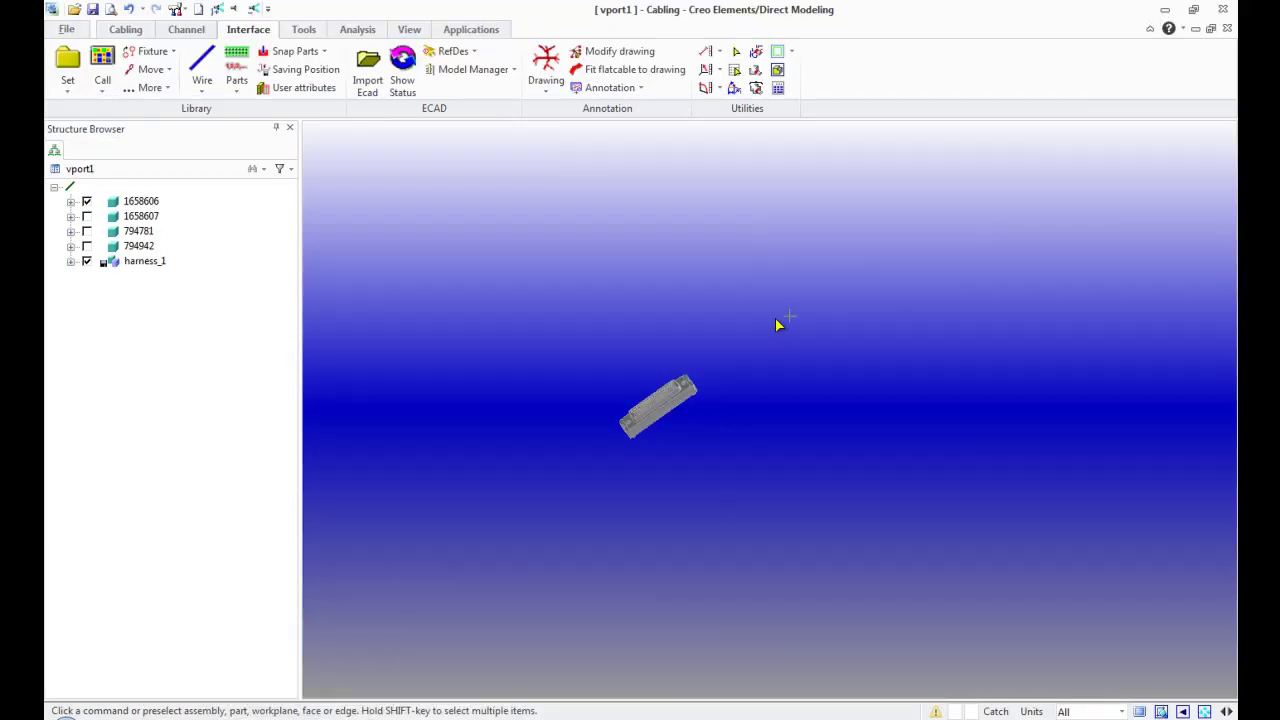
- Start saving part 1658606 as a package and move the save dialog higher on the screen
click(138, 203)
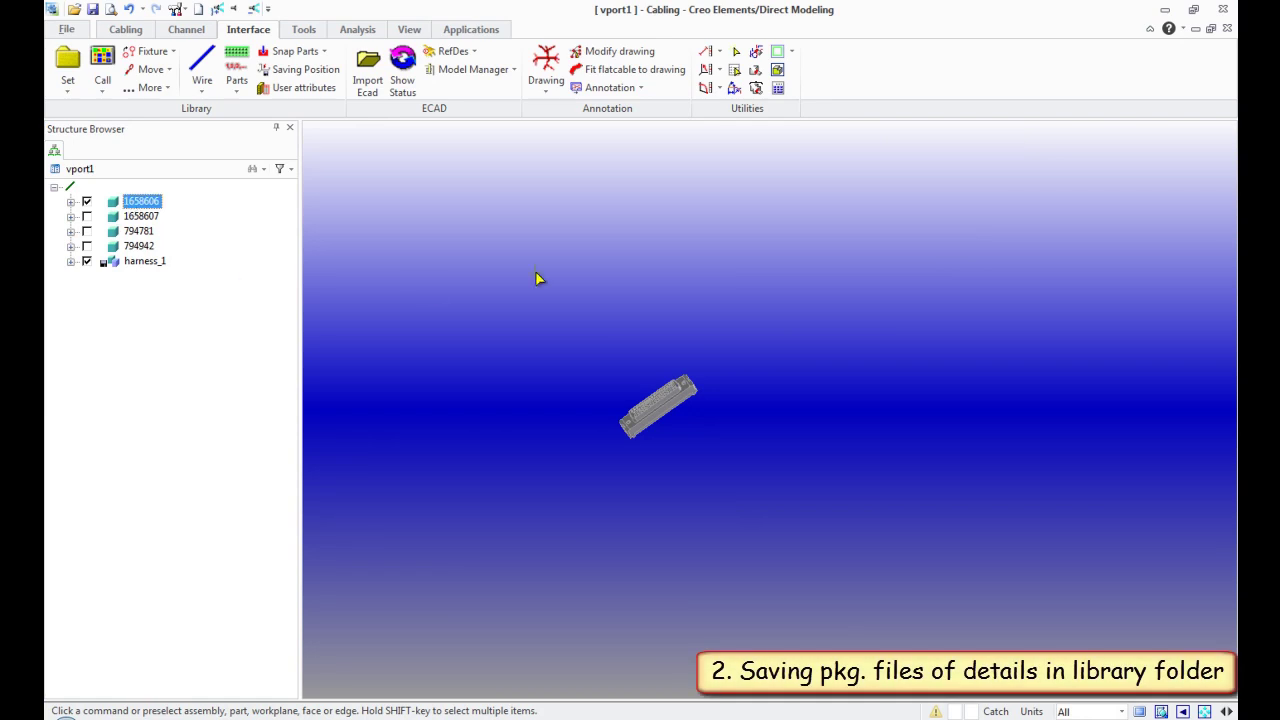
right_click(146, 203)
click(182, 319)
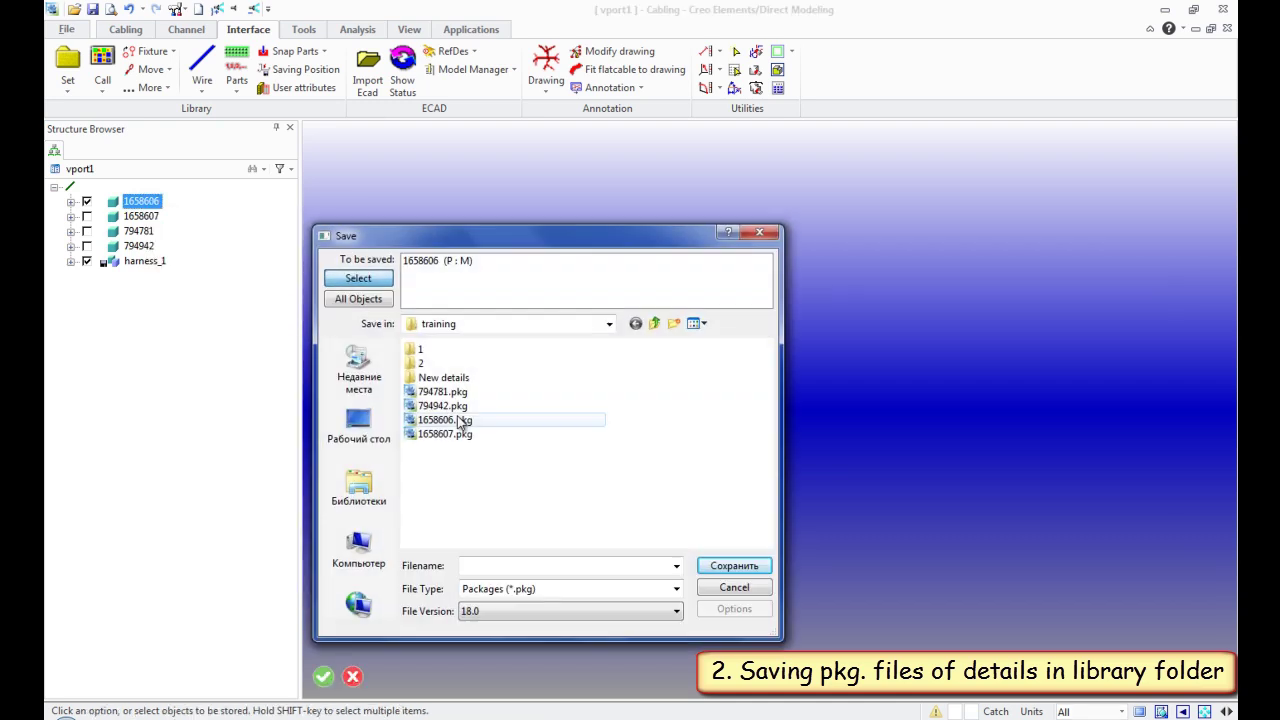
drag(539, 230, 539, 167)
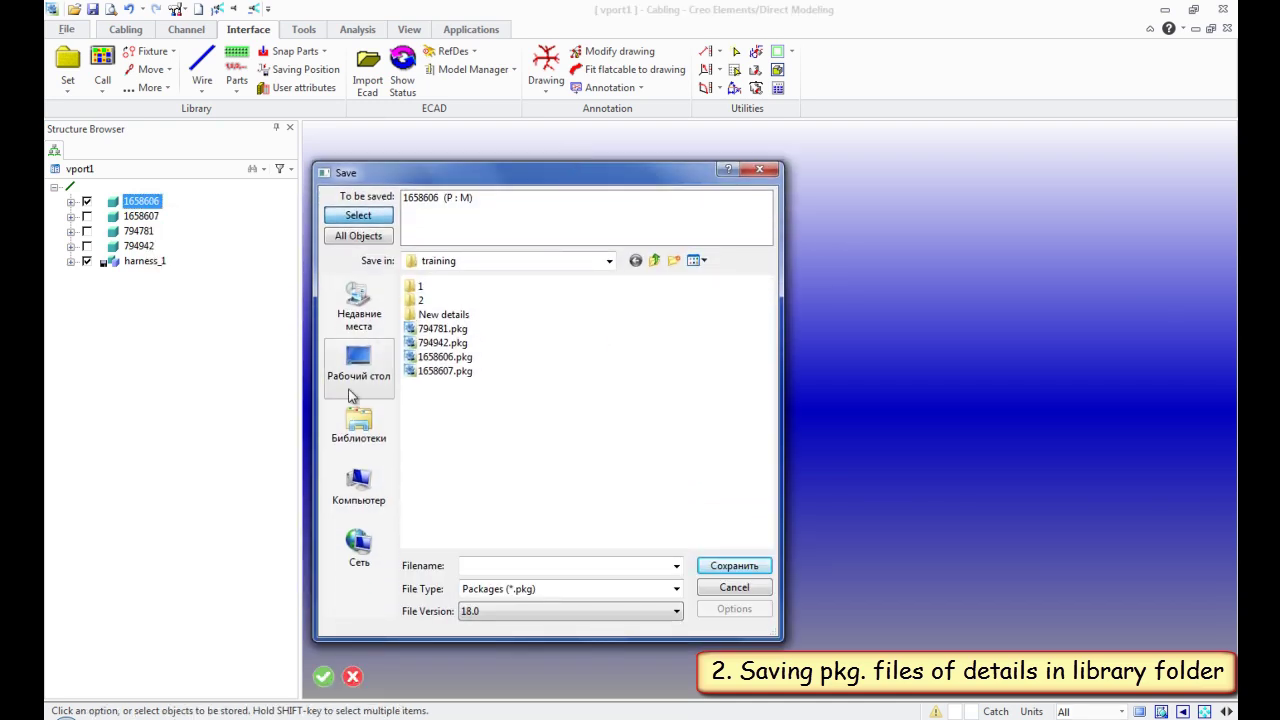
- Set the save location to C:\Program Files\PTC\Creo Elements\Direct Modeling 18.0\personality\cabling\library_parts\Connectors\TE
click(368, 495)
double_click(505, 288)
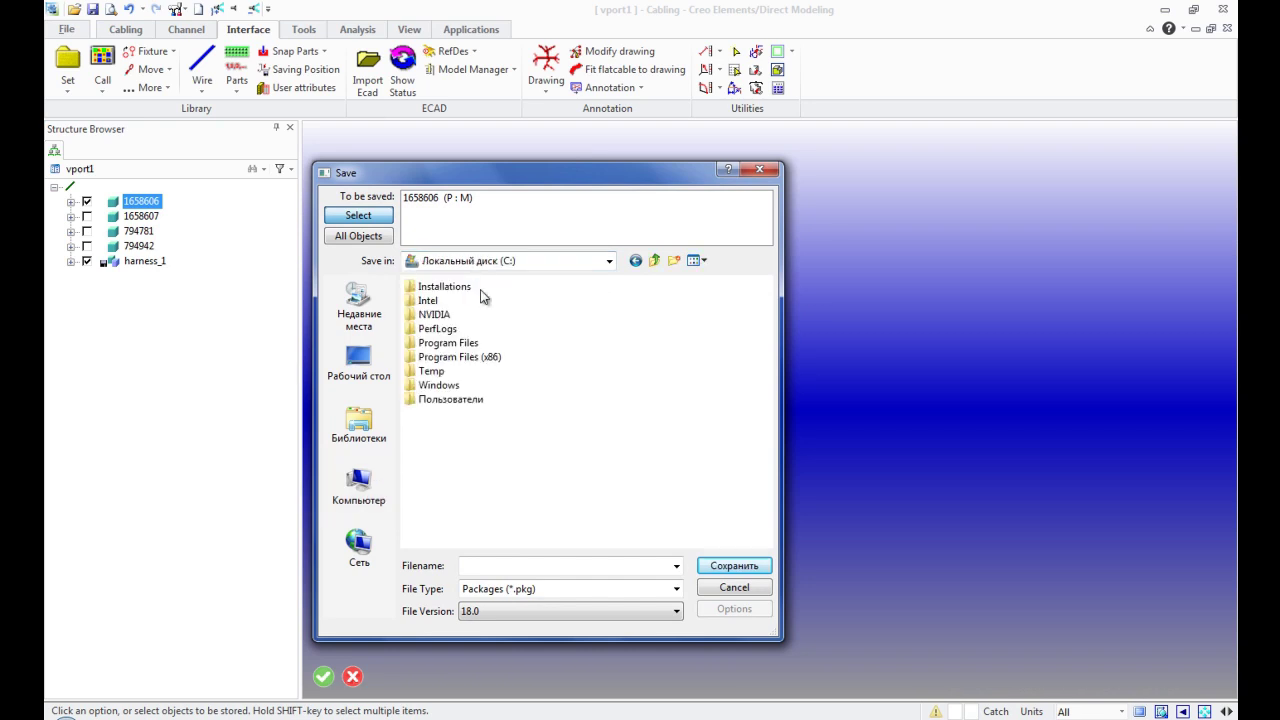
double_click(480, 345)
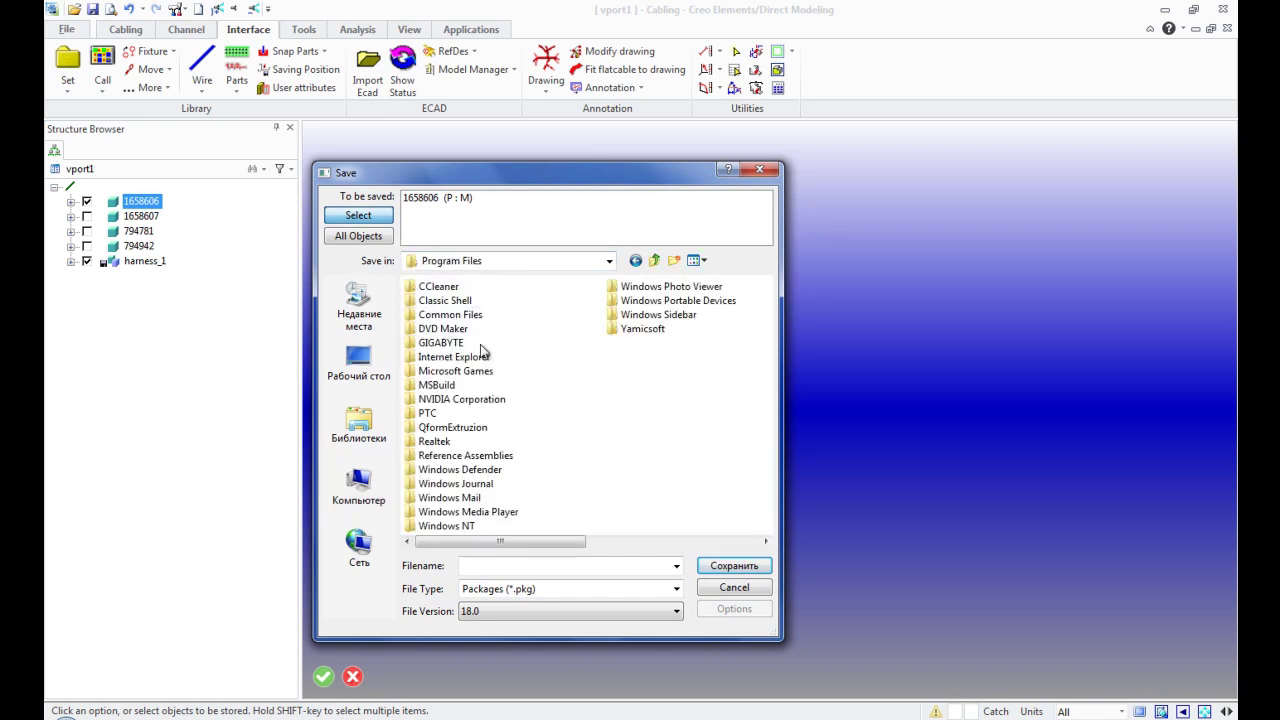
double_click(448, 413)
double_click(450, 286)
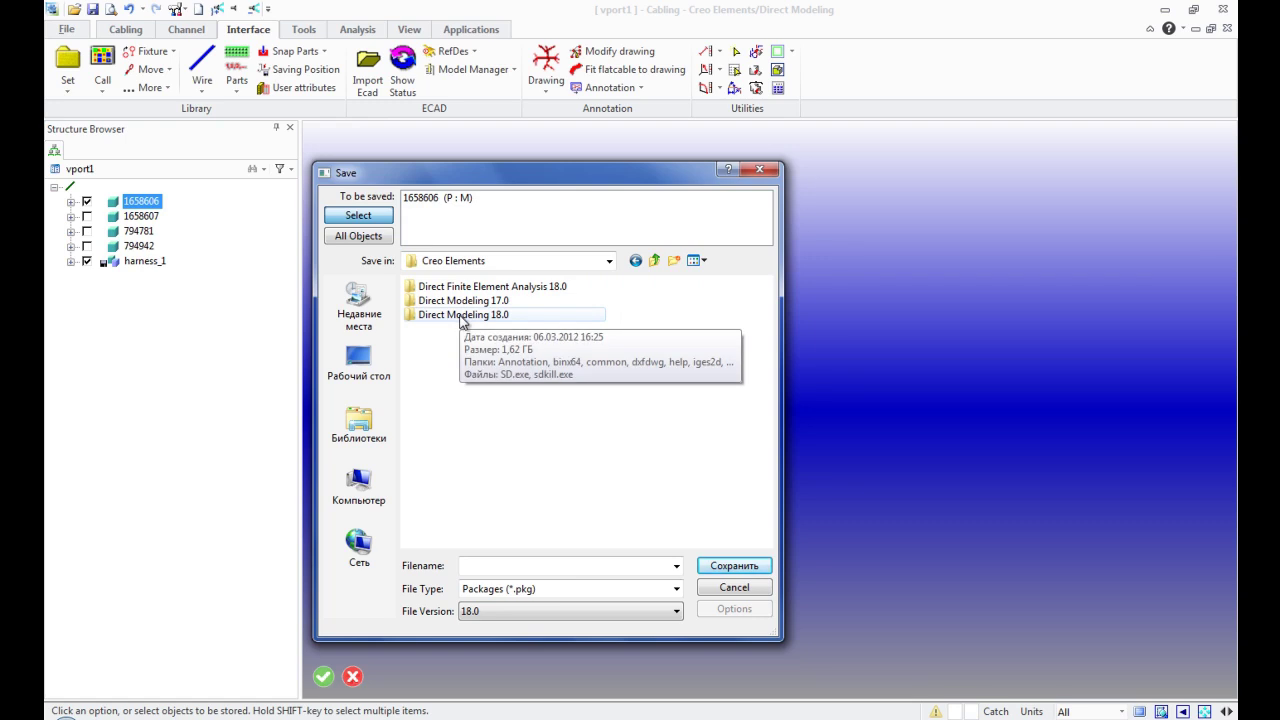
double_click(462, 316)
double_click(450, 371)
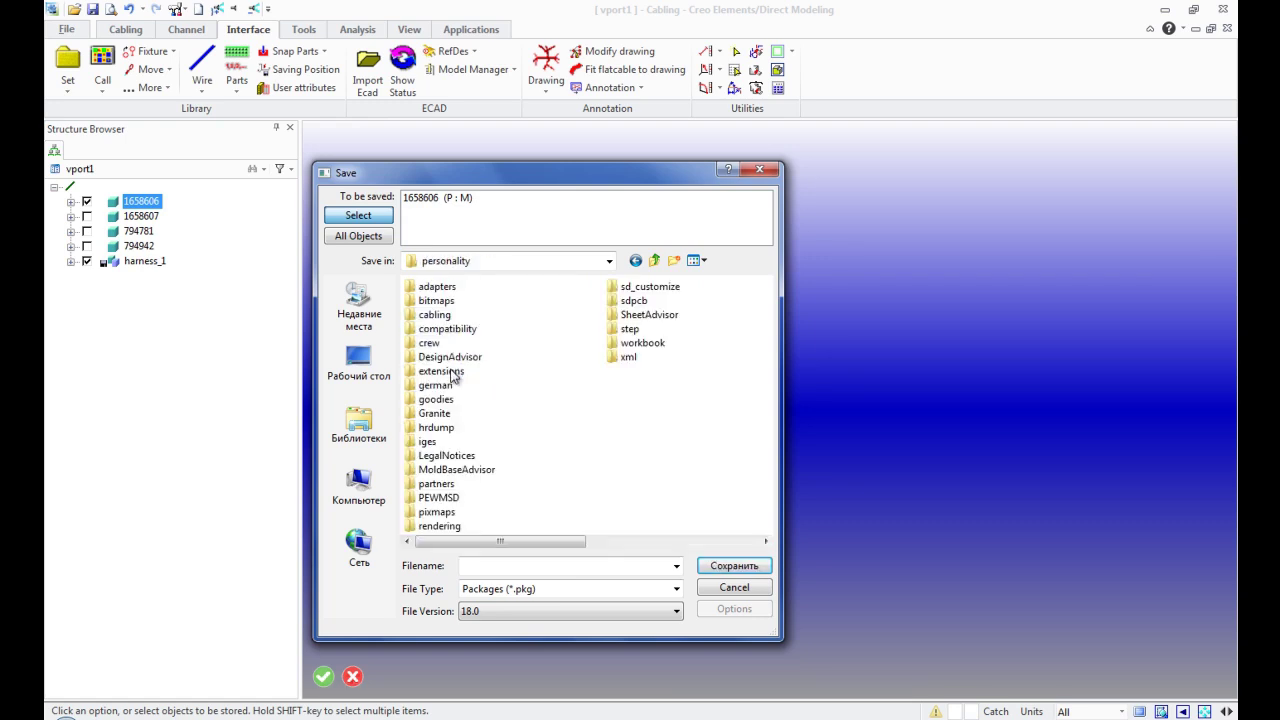
double_click(446, 316)
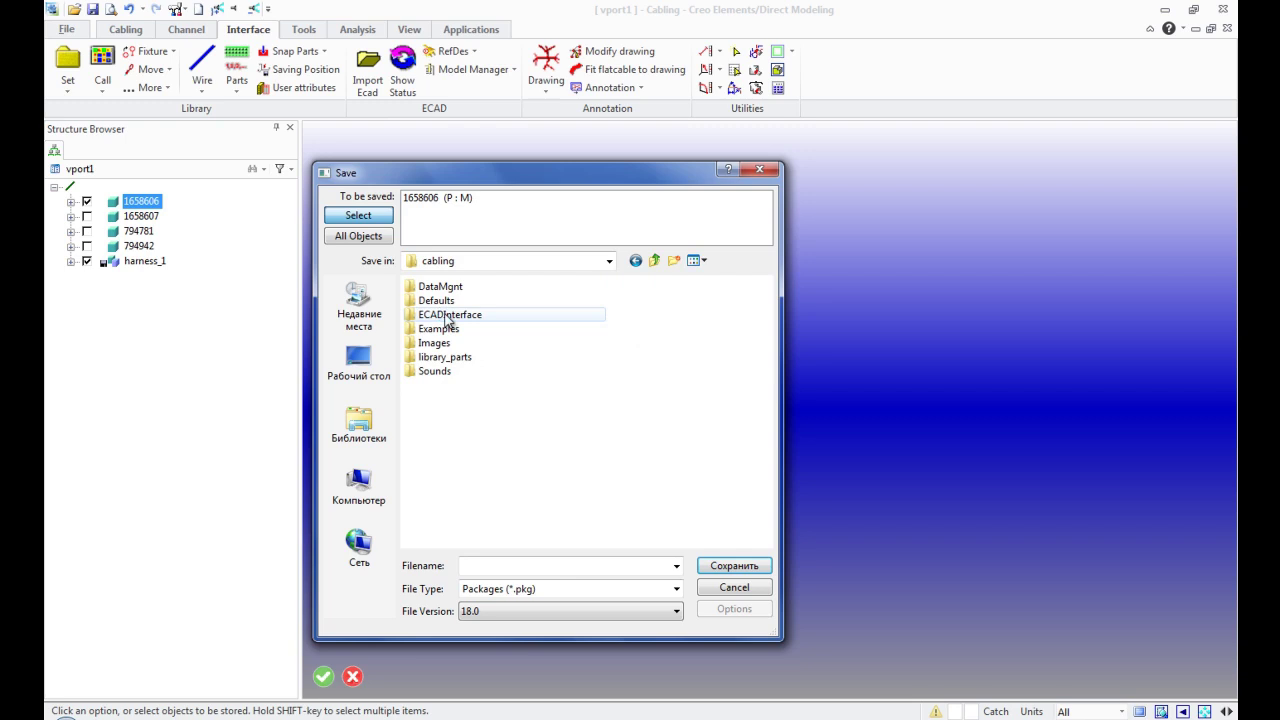
double_click(452, 360)
double_click(445, 289)
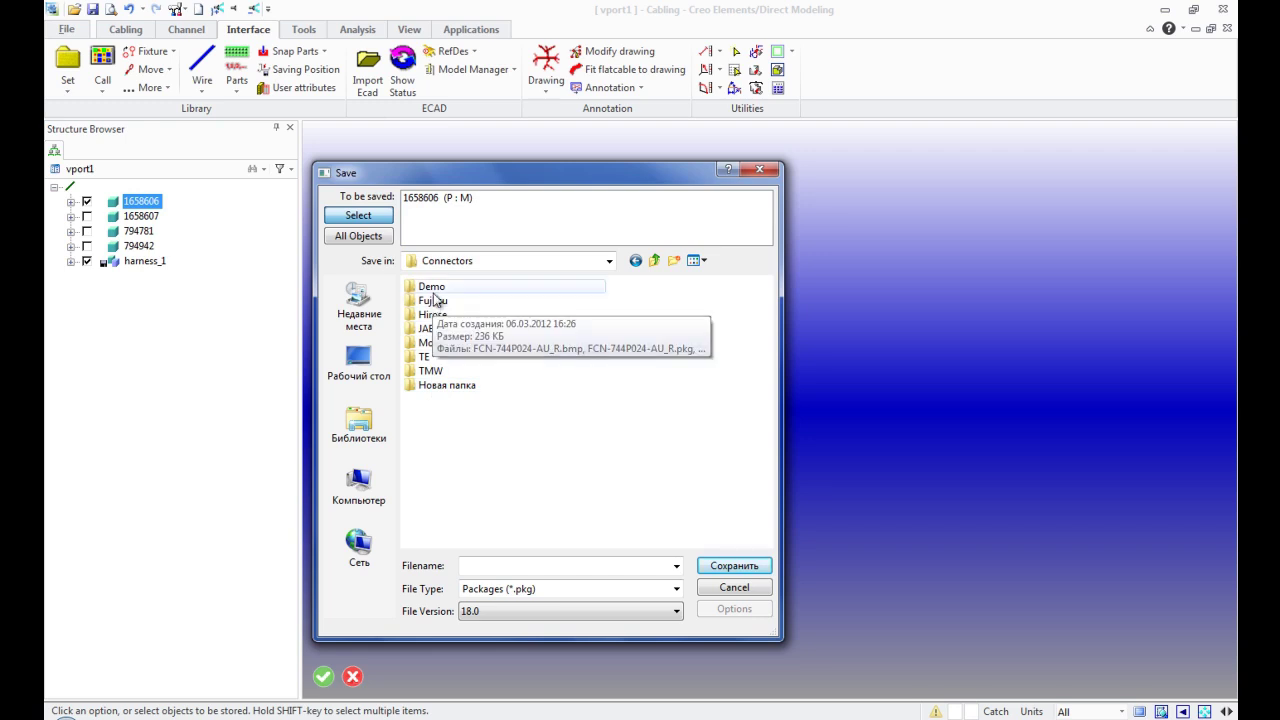
double_click(428, 357)
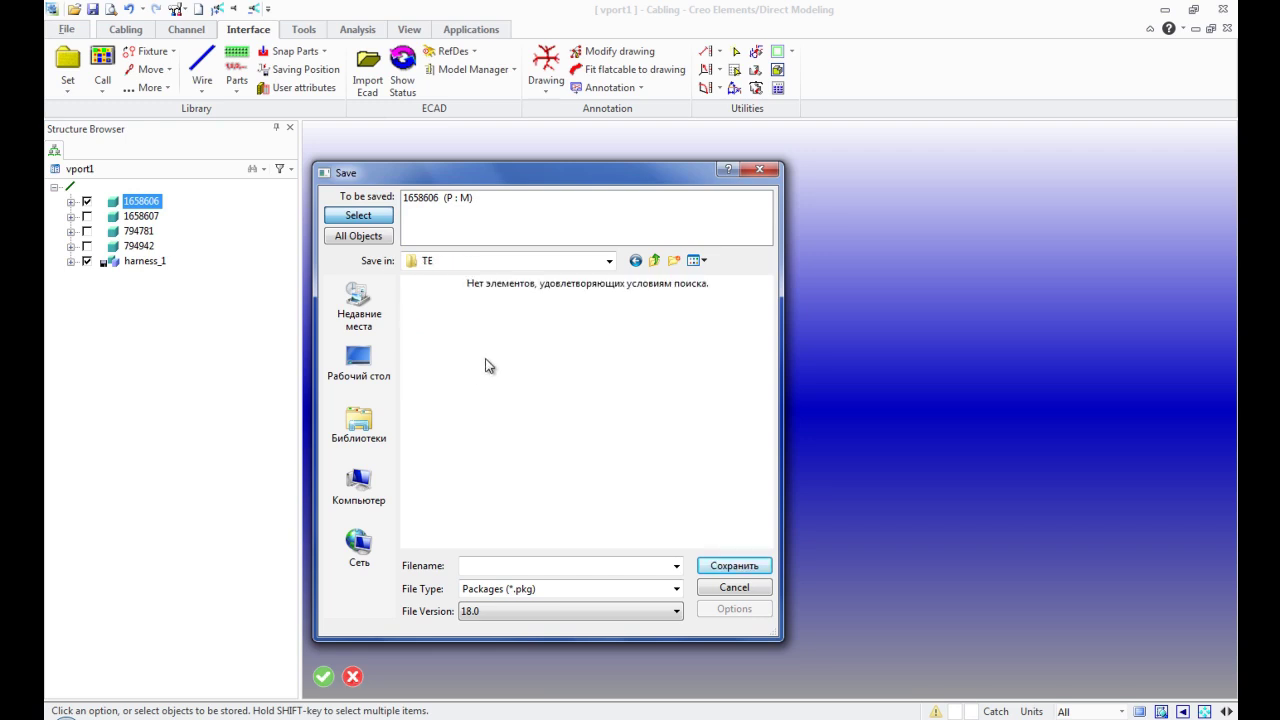
- Name the package file 1658606 and save it in the TE folder
click(490, 566)
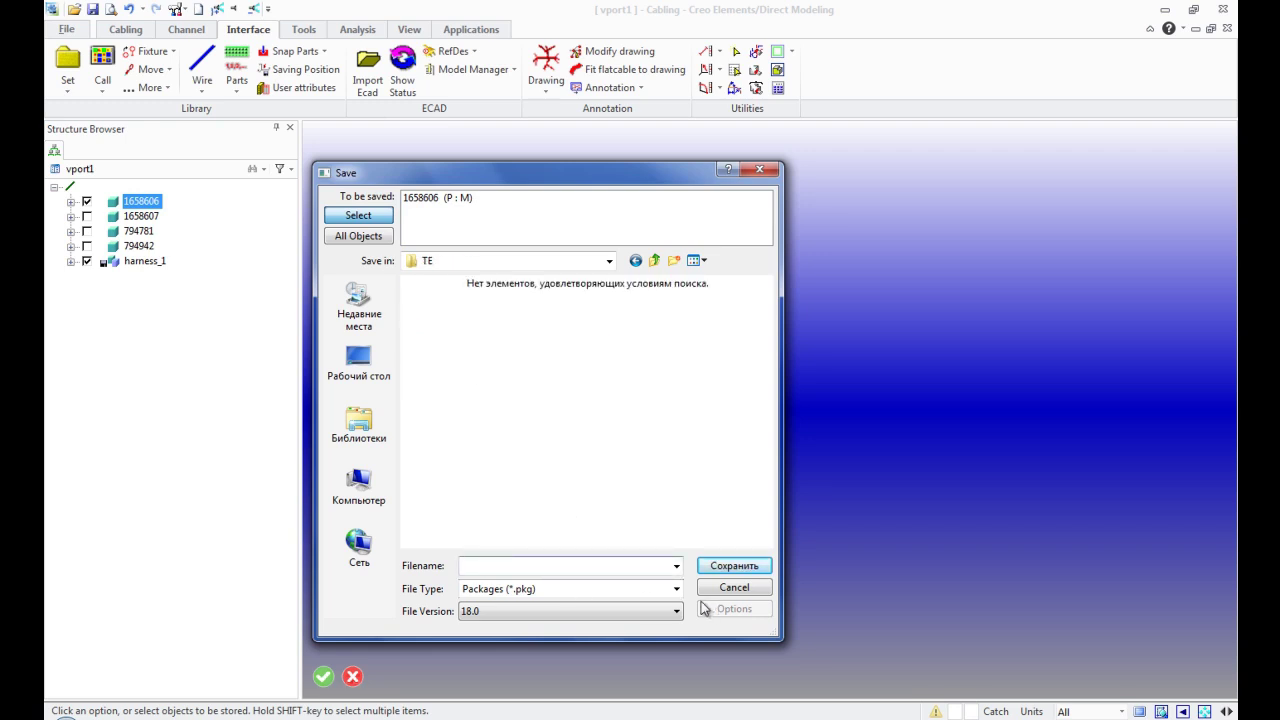
text(16)
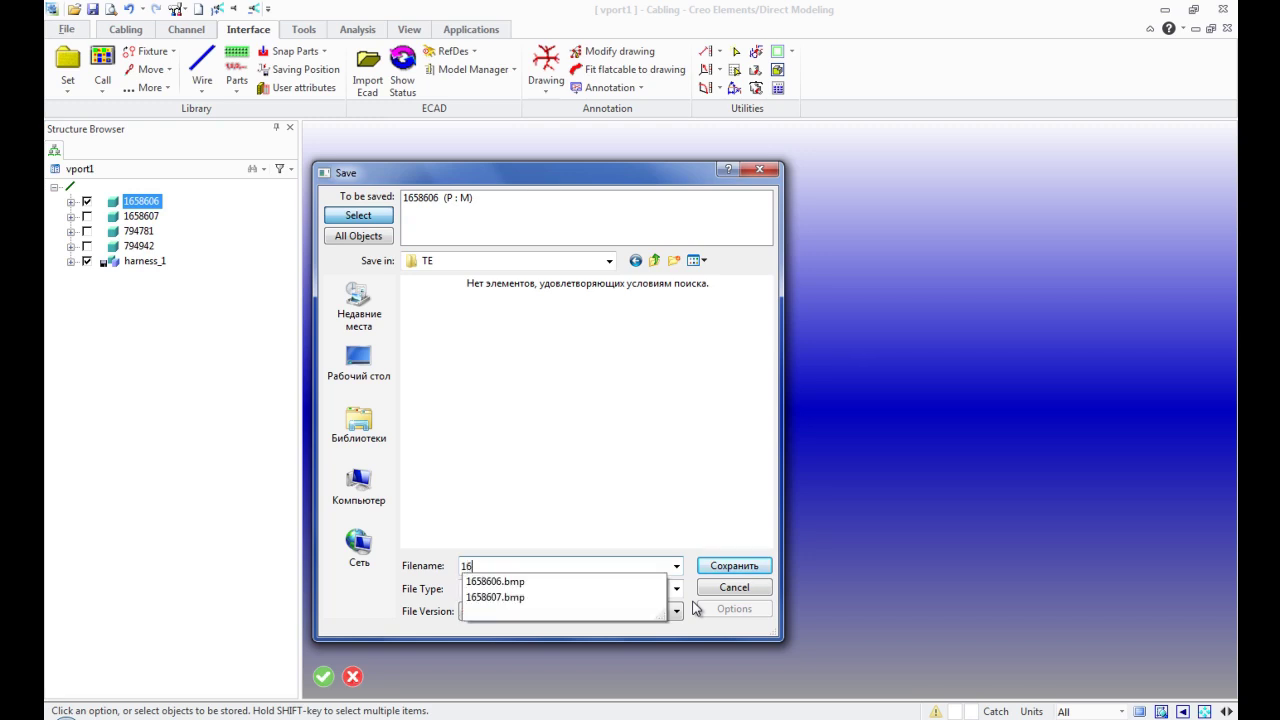
text(58606)
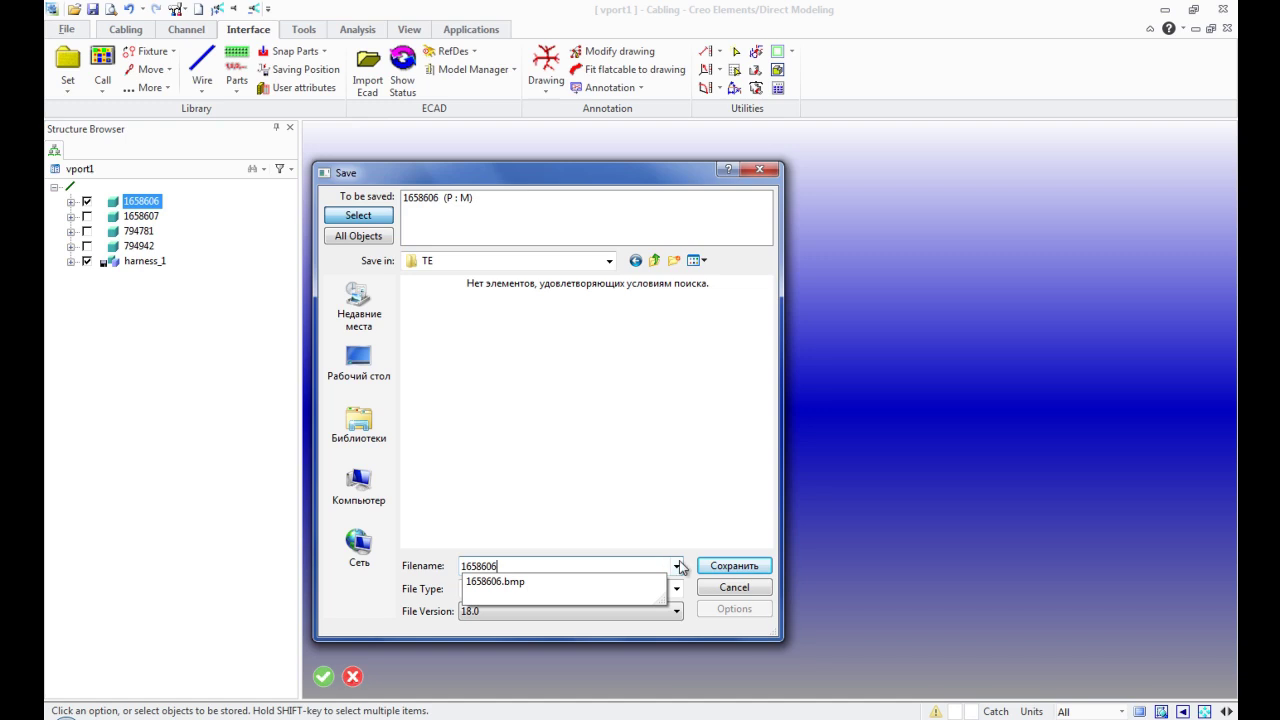
click(741, 570)
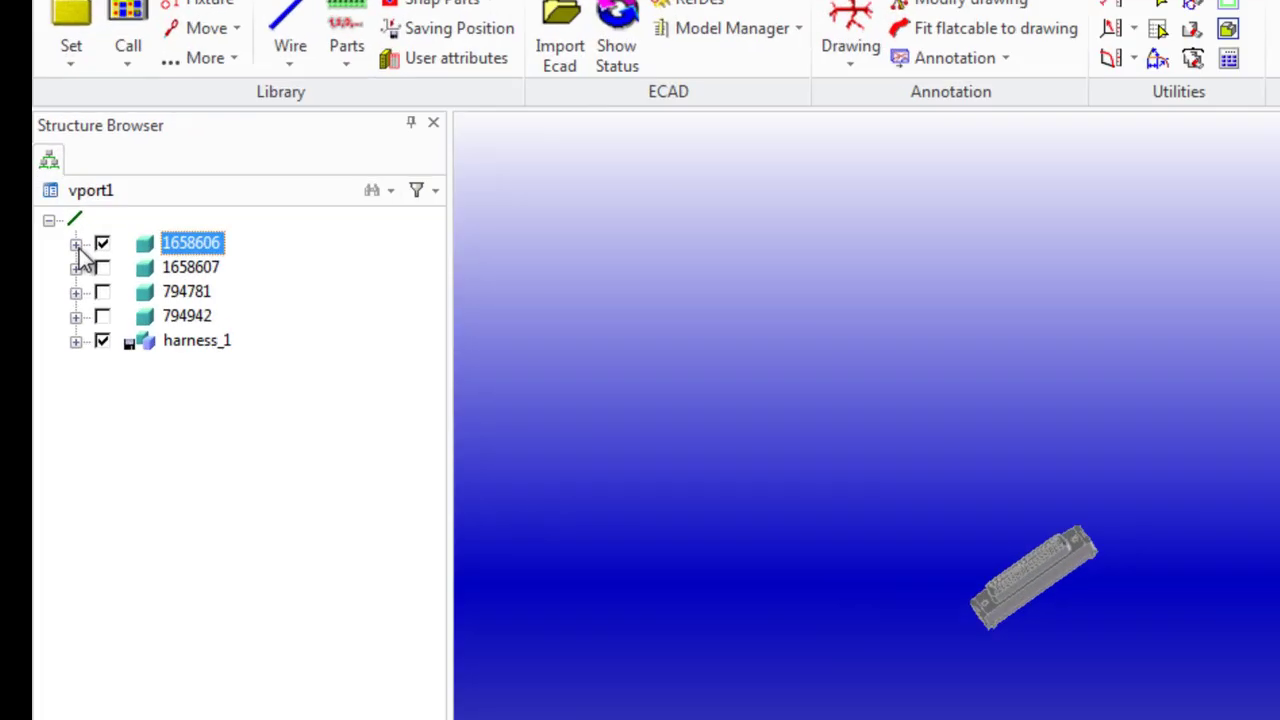
- Examine the sc_snapin coordinate system inside part 1658606 in the structure tree, then collapse the part
click(70, 201)
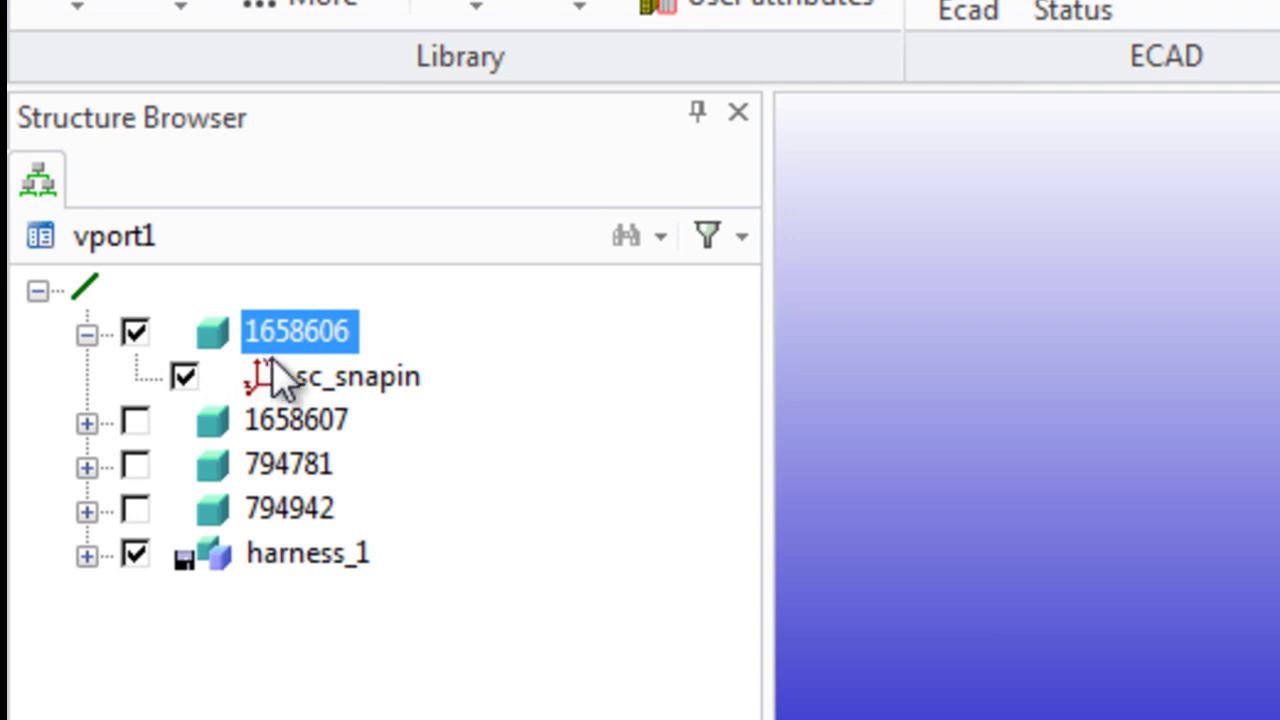
click(318, 380)
click(71, 202)
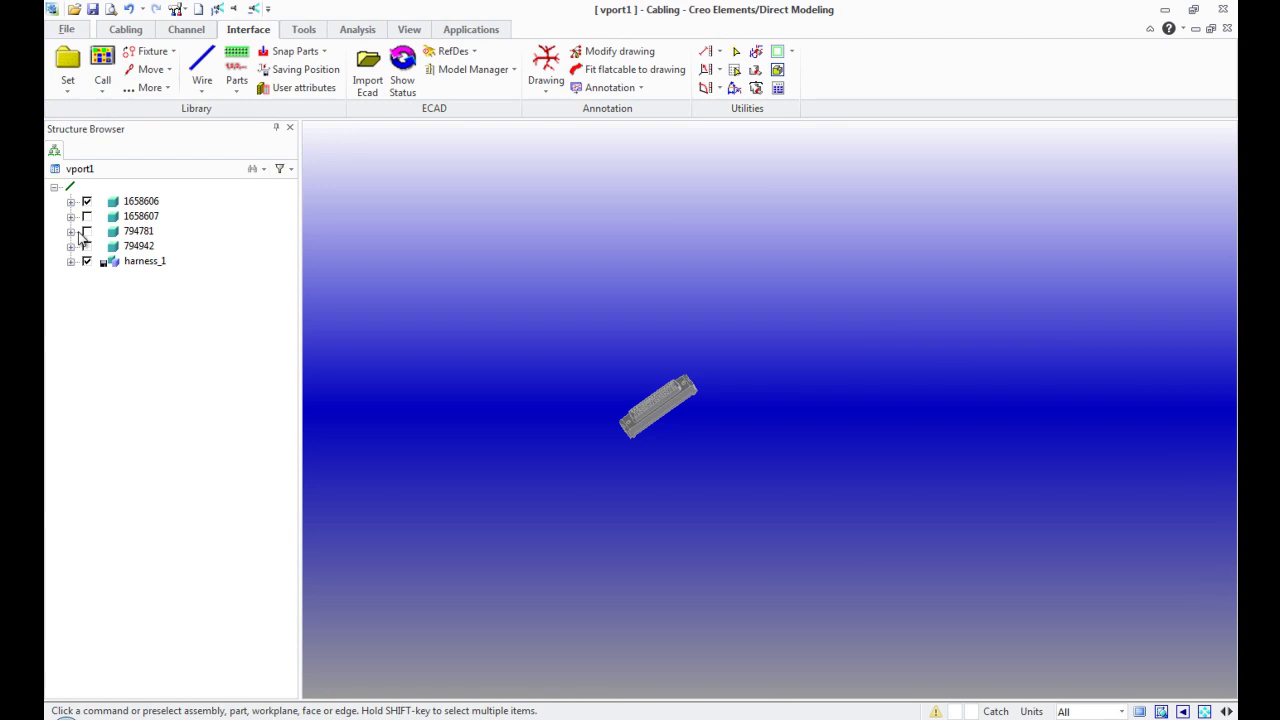
- Hide part 1658606, check the sc_snapin coordinate system under part 1658607, and show part 1658607
click(86, 201)
click(71, 216)
click(134, 219)
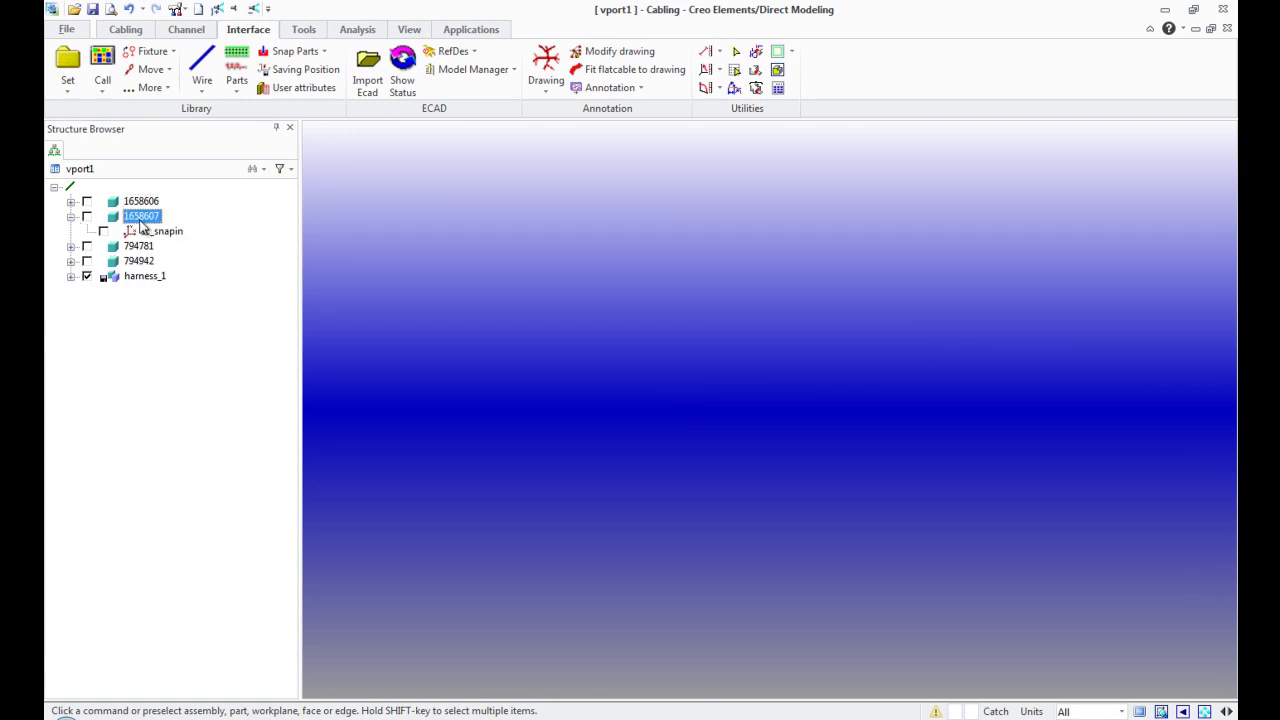
click(71, 216)
click(87, 217)
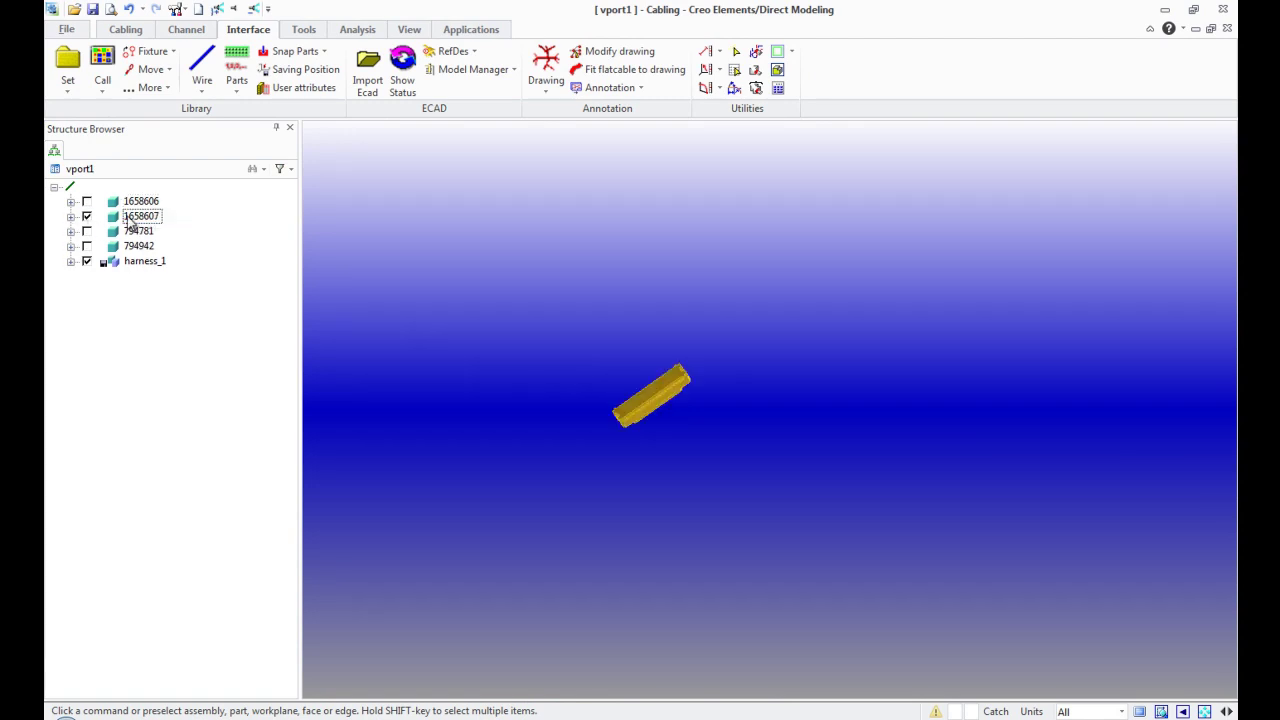
- Save part 1658607 as a package file named 1658607 in the TE folder
right_click(133, 217)
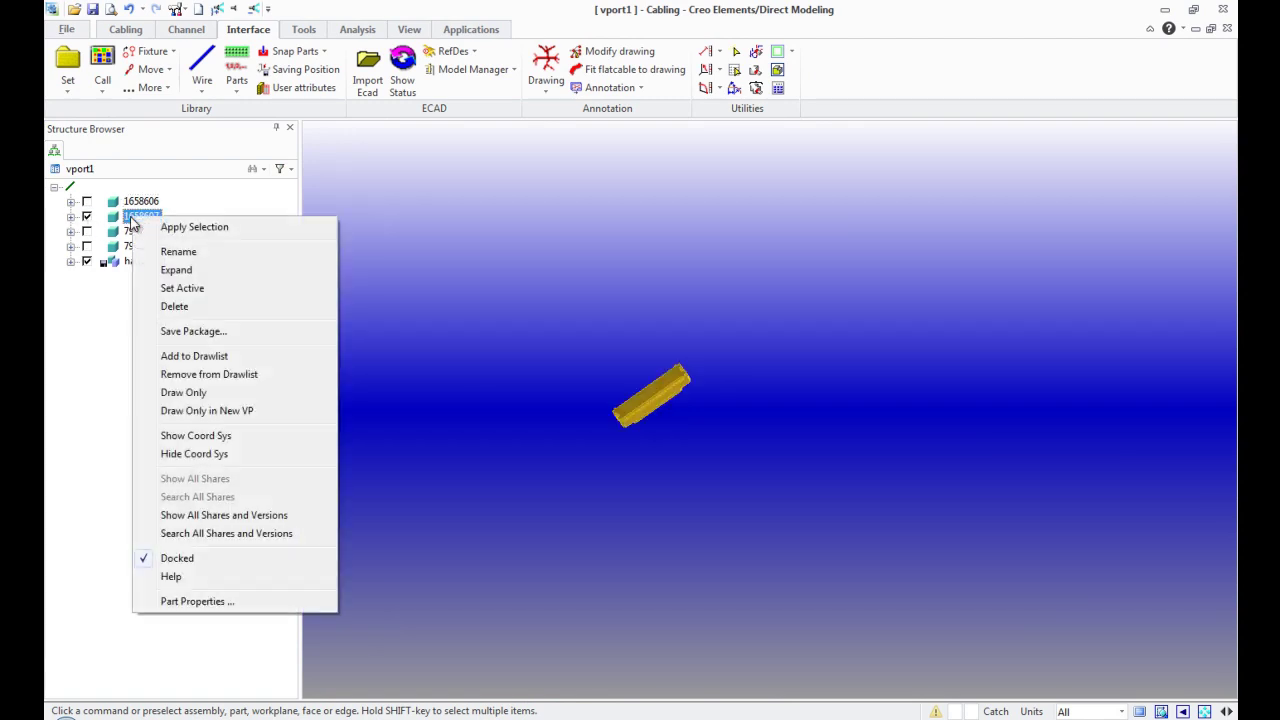
click(192, 333)
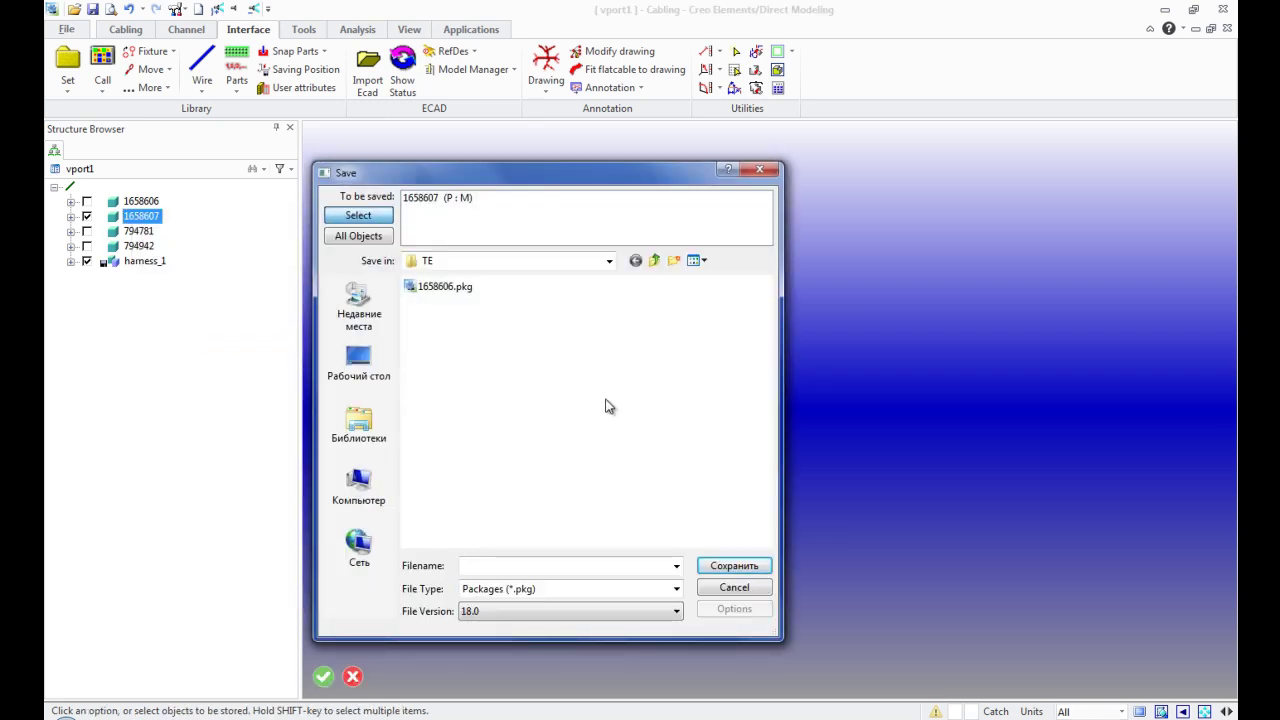
click(484, 566)
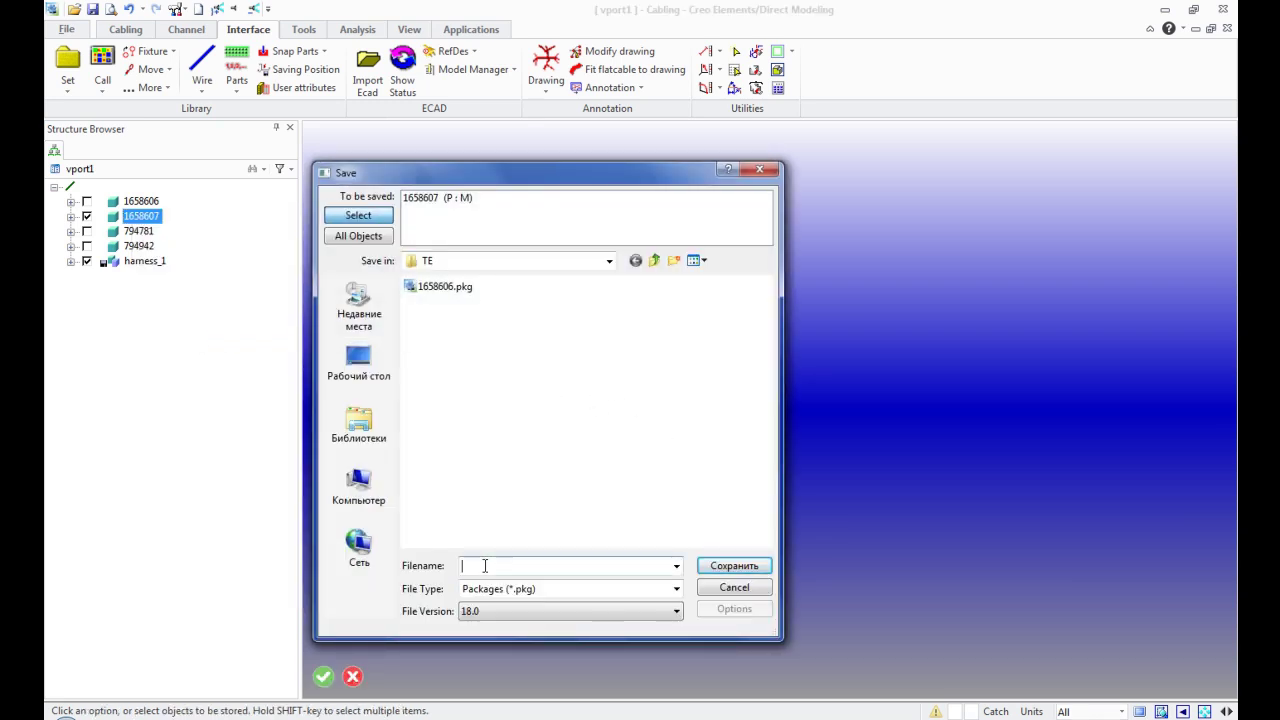
text(1658)
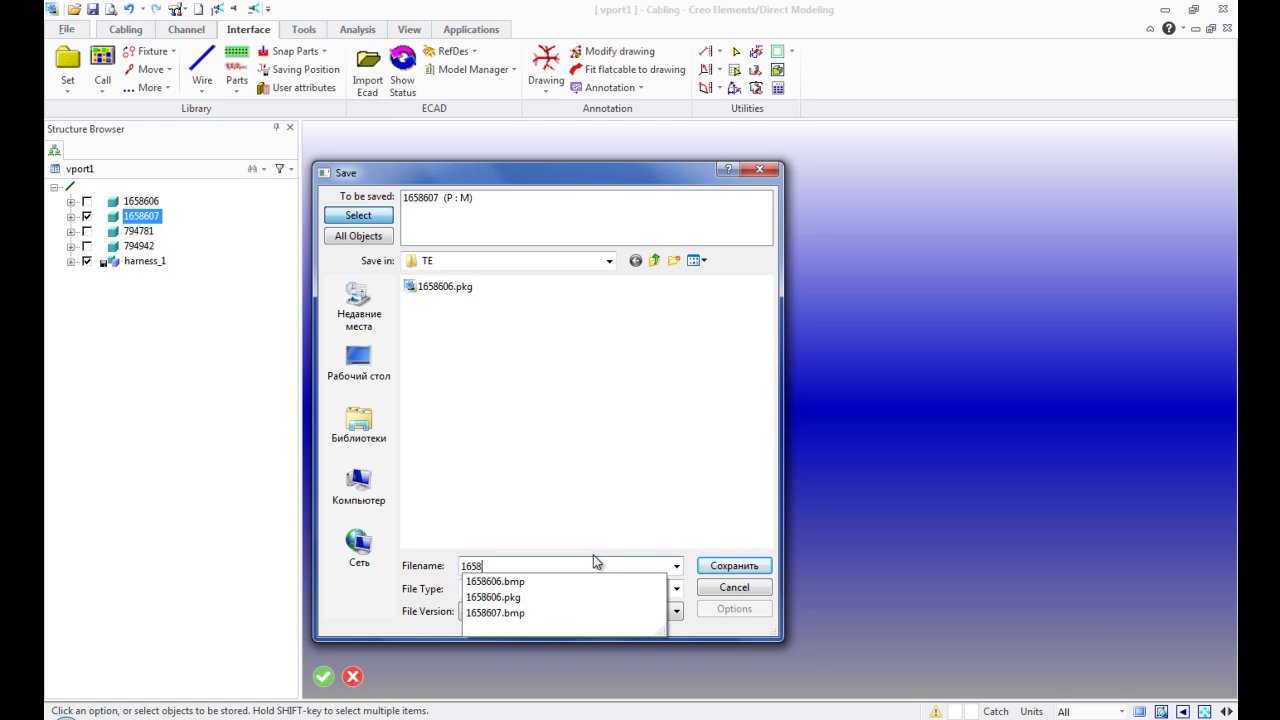
text(607)
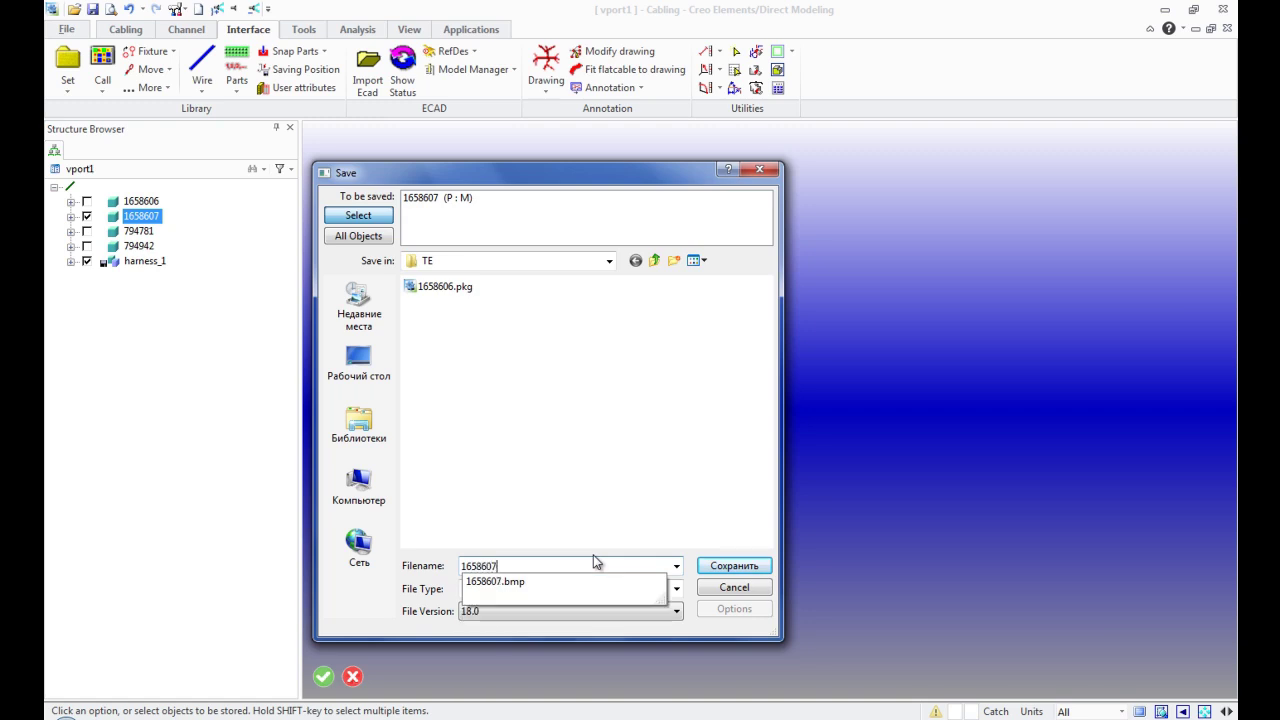
click(733, 567)
click(733, 567)
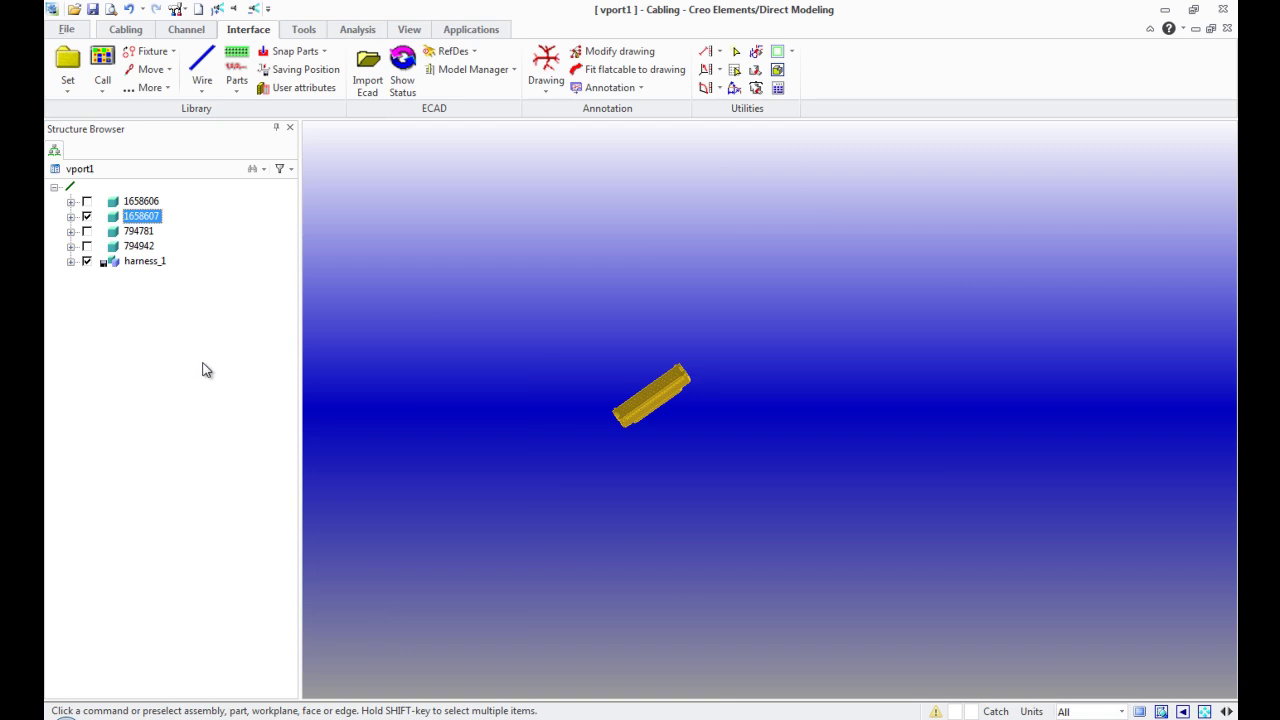
- Show part 794781 instead of 1658607 and save it as package file 794781 in the TE folder
click(86, 216)
click(86, 231)
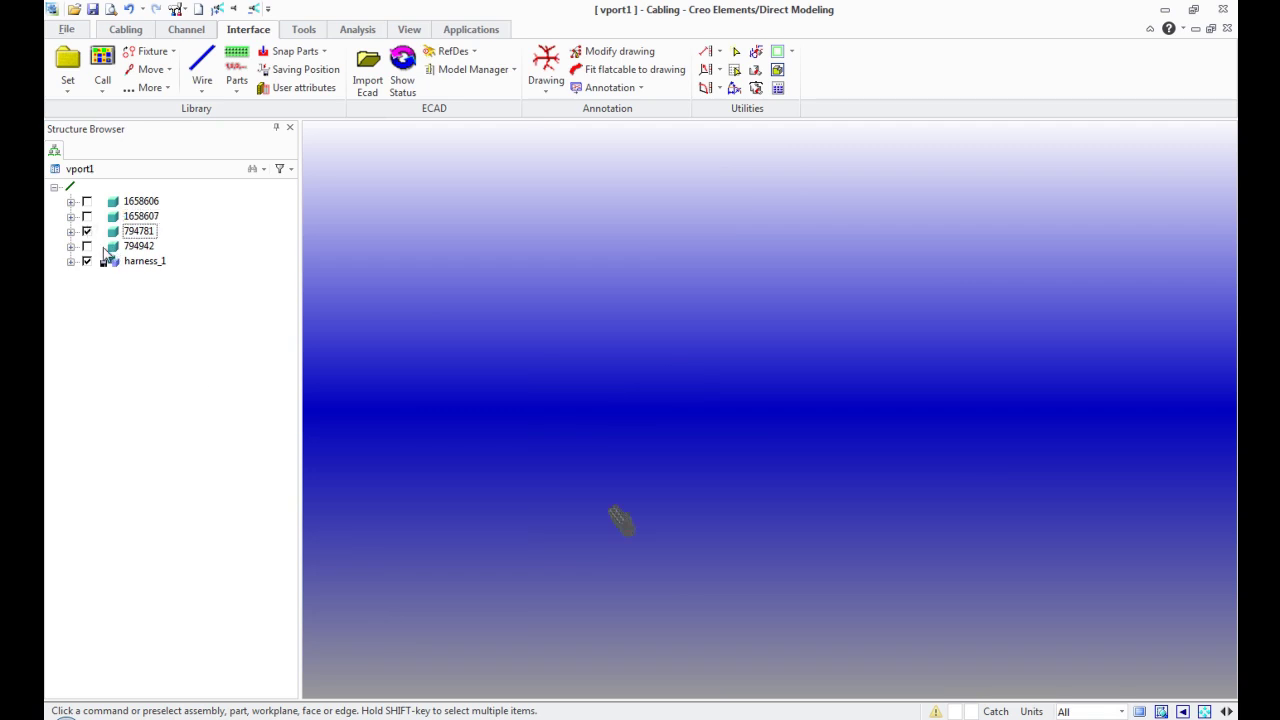
click(135, 232)
right_click(134, 233)
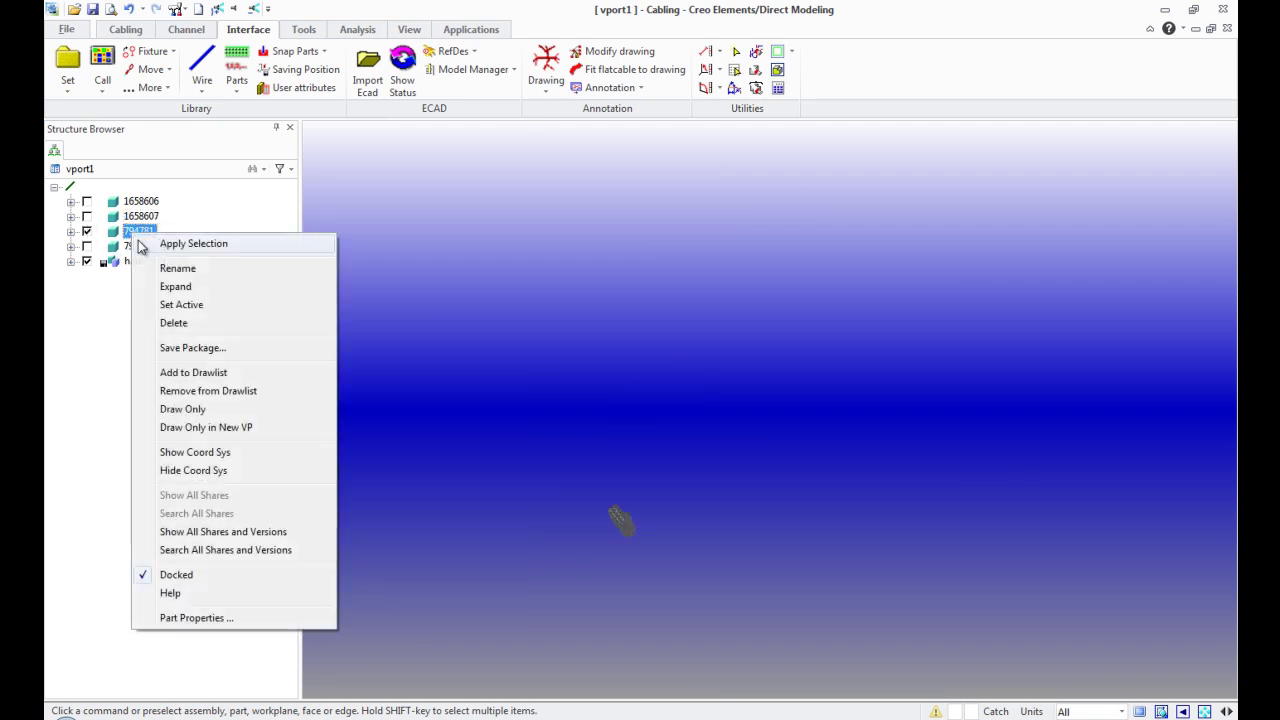
click(195, 348)
click(479, 567)
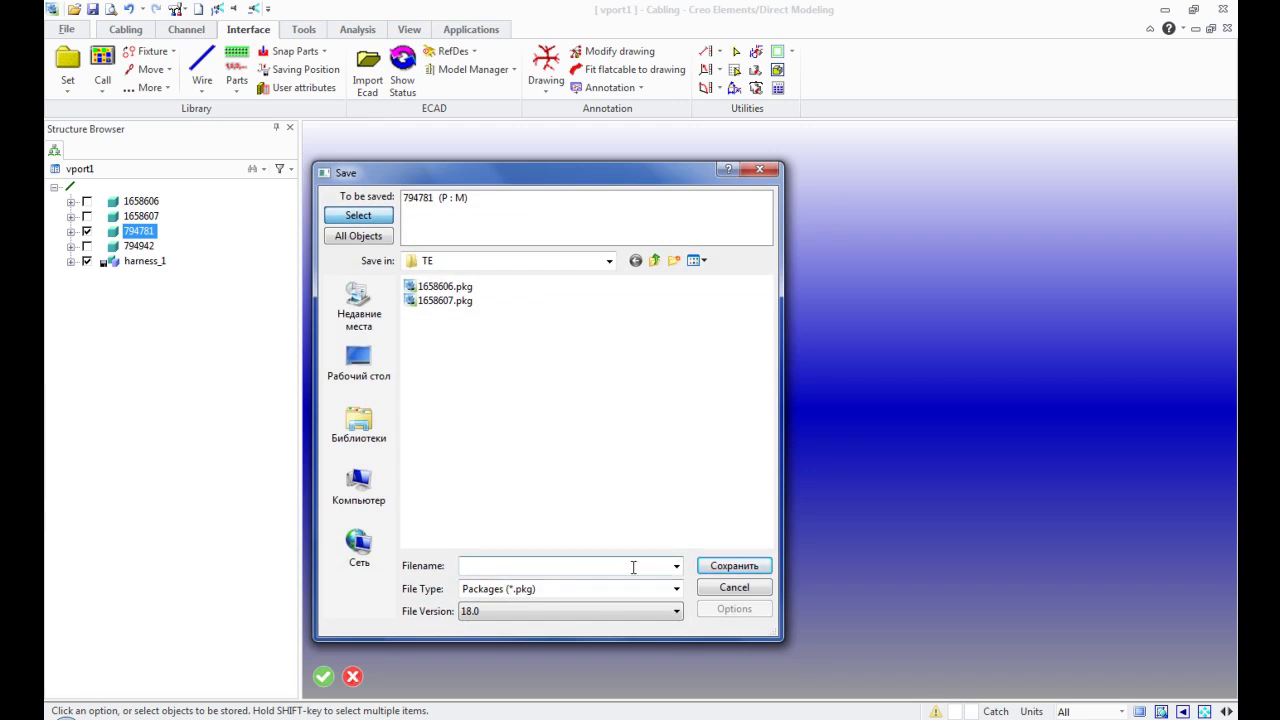
text(794781)
click(758, 566)
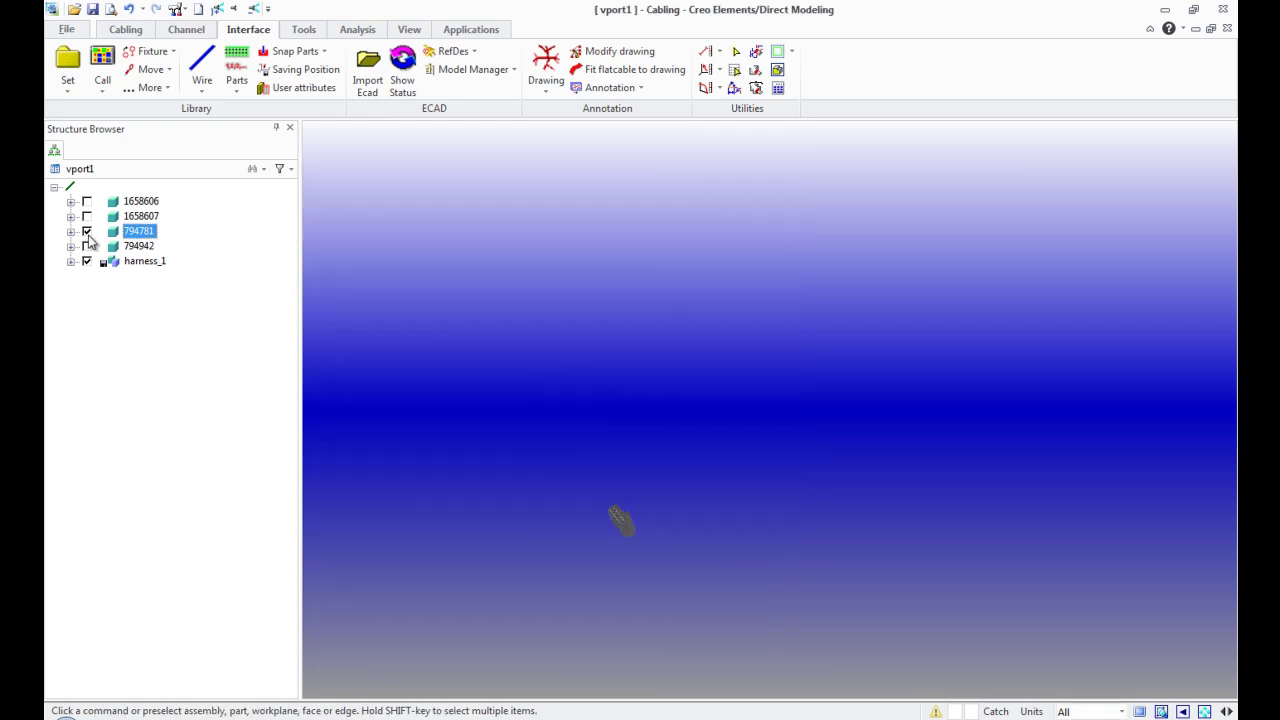
- Show part 794942, save it as package file 794942 in the TE folder, and hide the part again
click(86, 247)
click(138, 246)
right_click(138, 246)
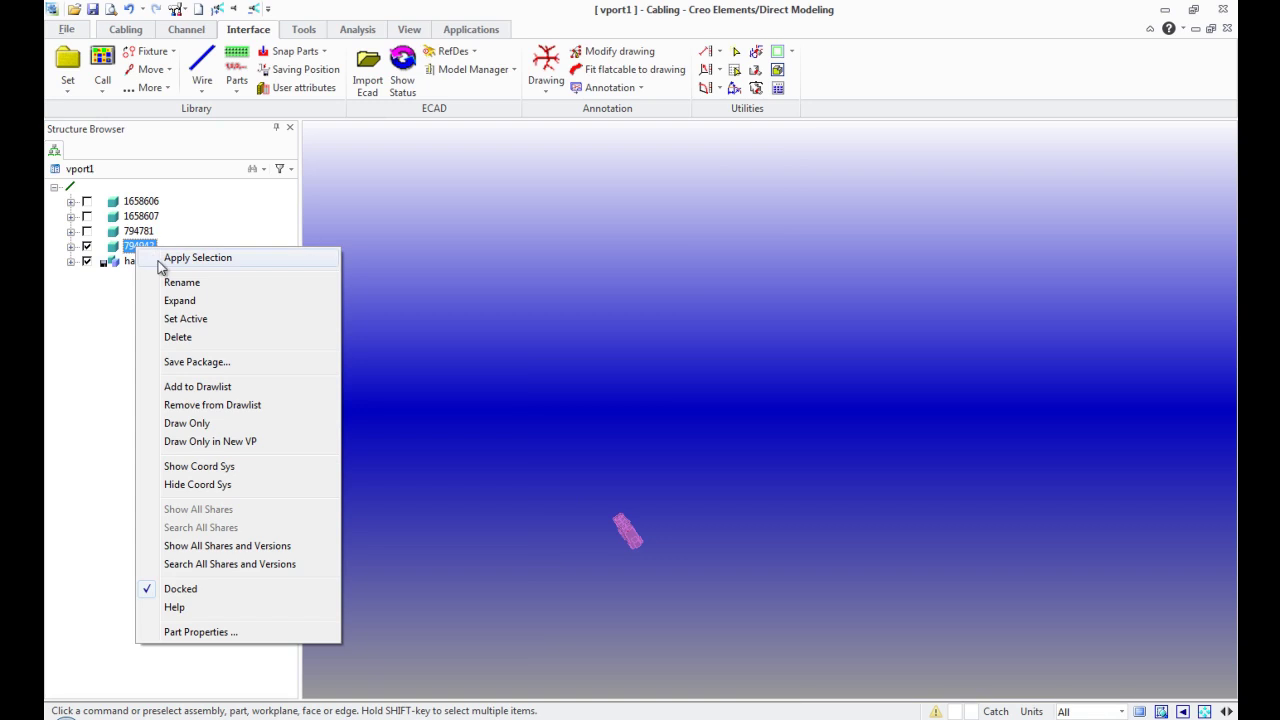
click(202, 364)
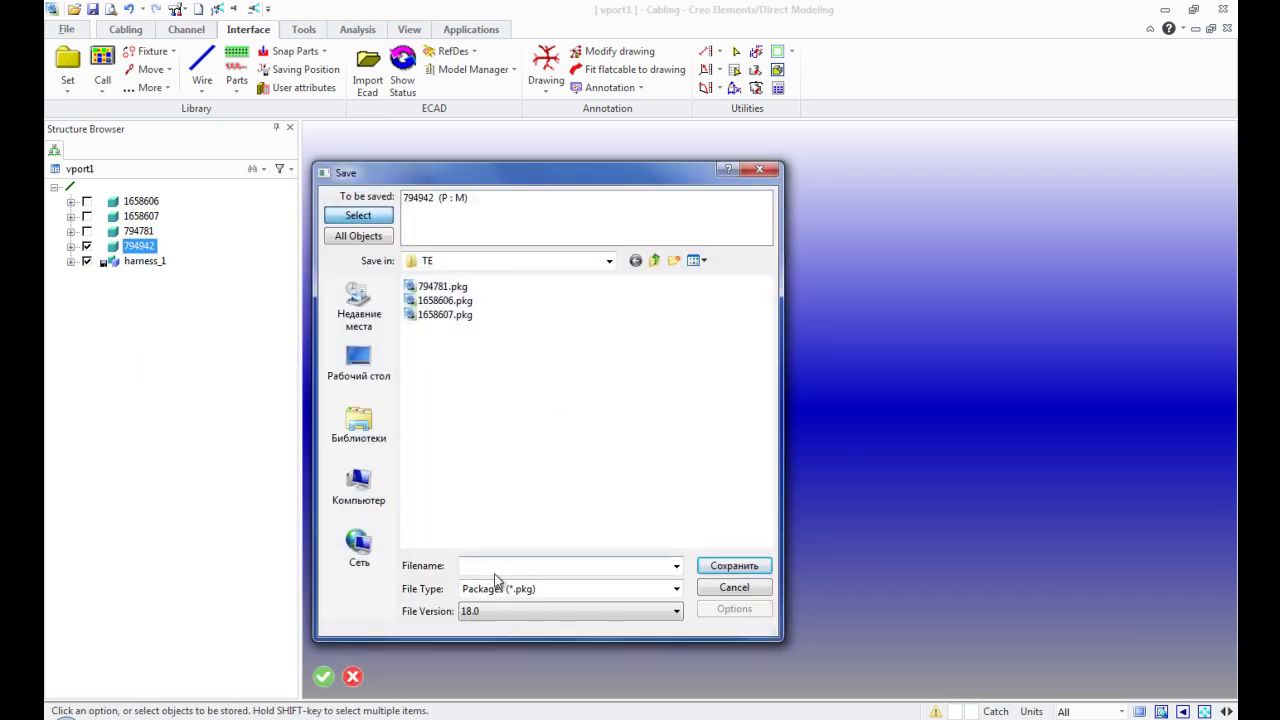
text(794942)
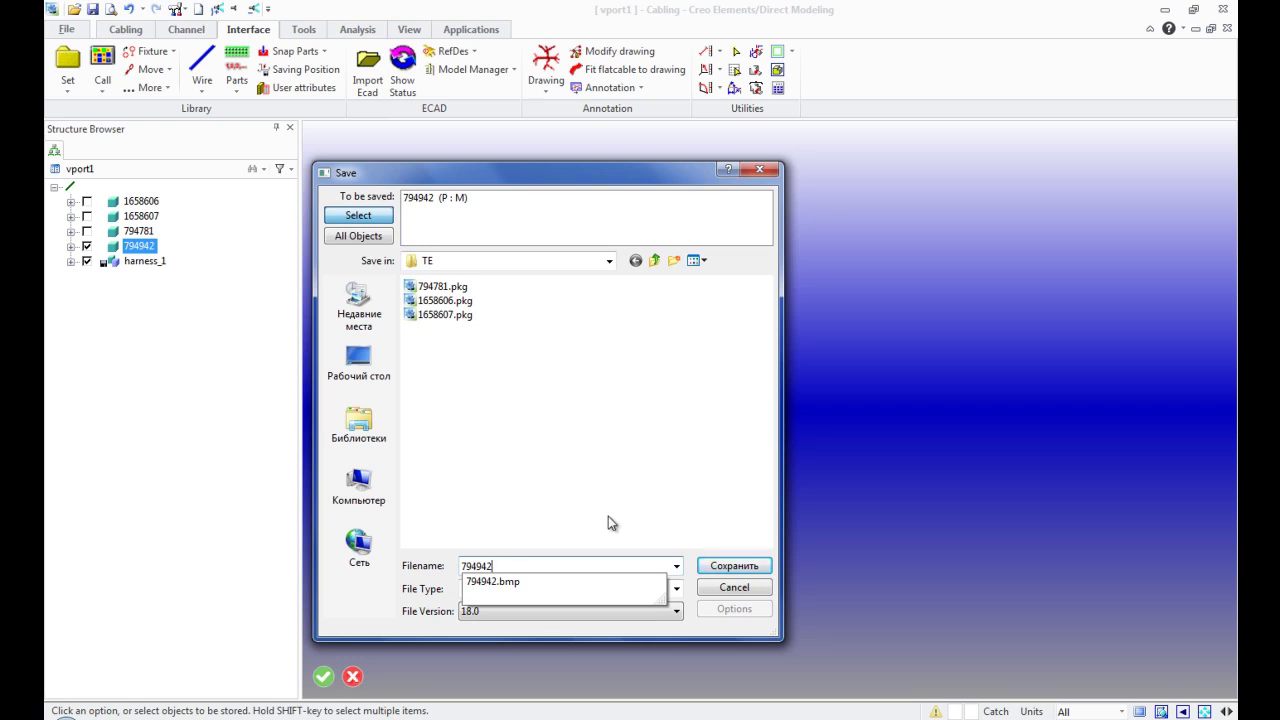
click(734, 565)
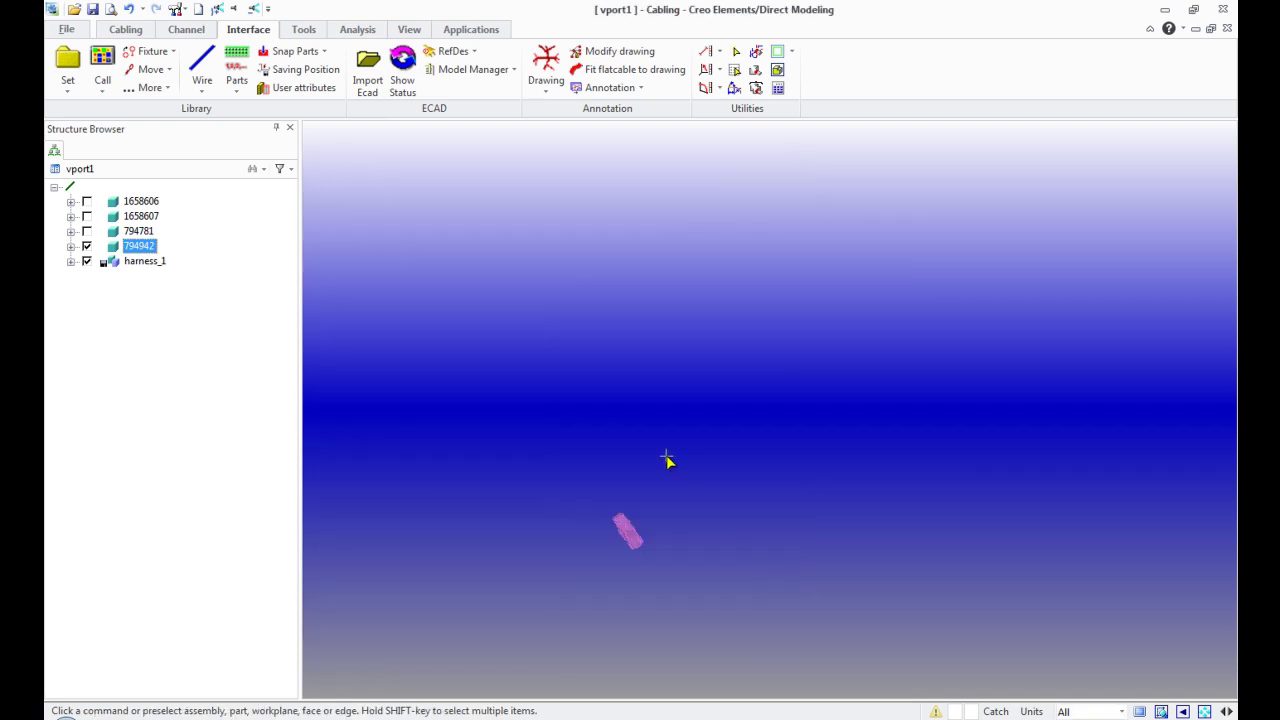
click(86, 246)
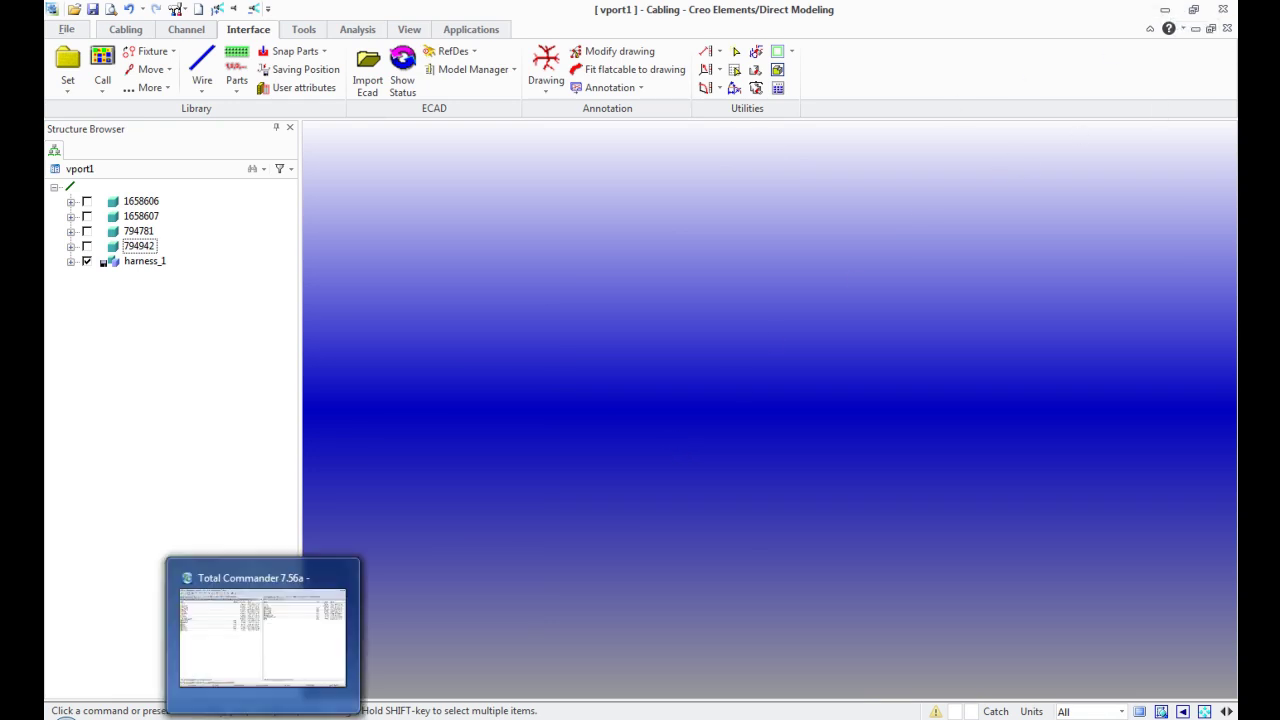
- Switch to Total Commander and copy catalog.ccf from the Connectors folder into its TE subfolder
click(245, 630)
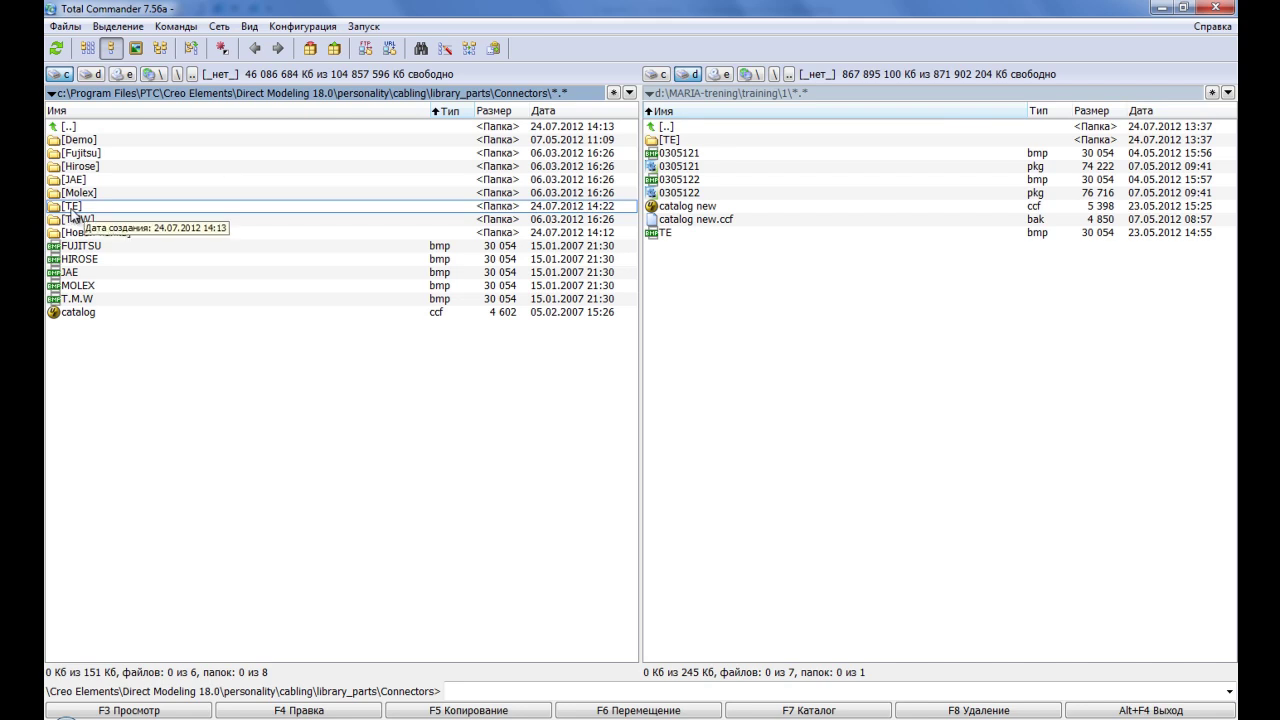
click(80, 312)
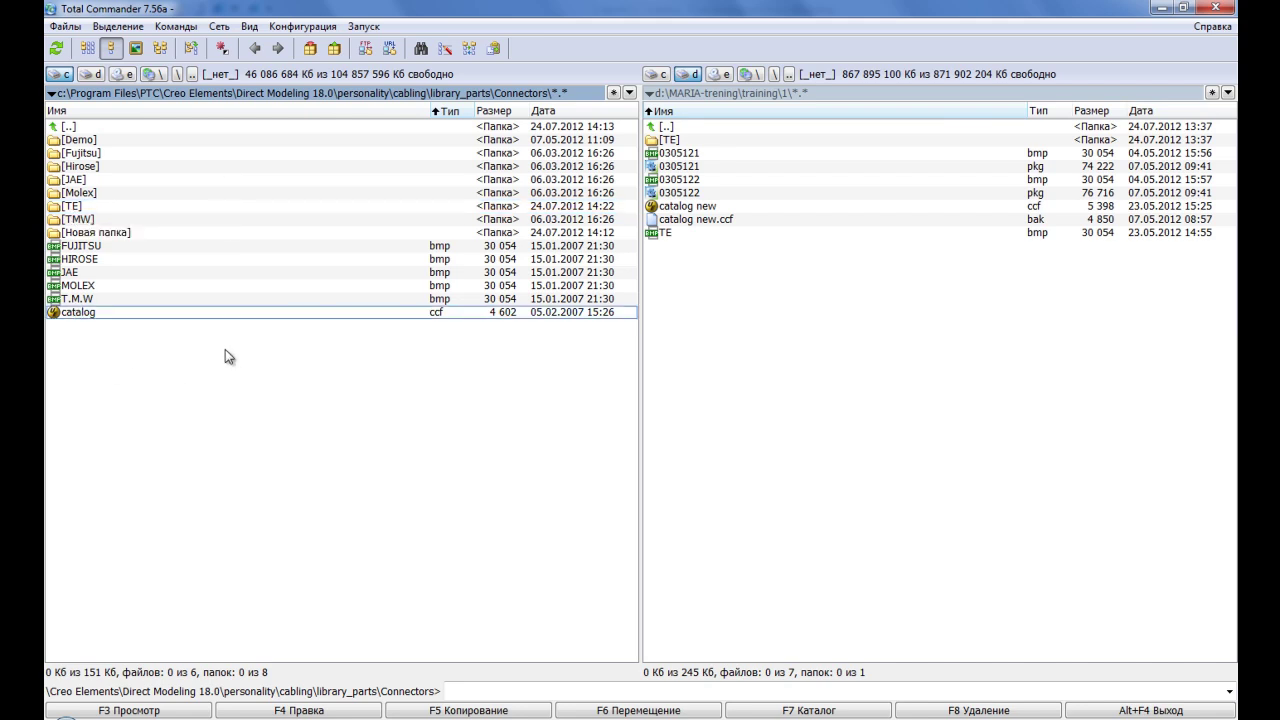
click(662, 75)
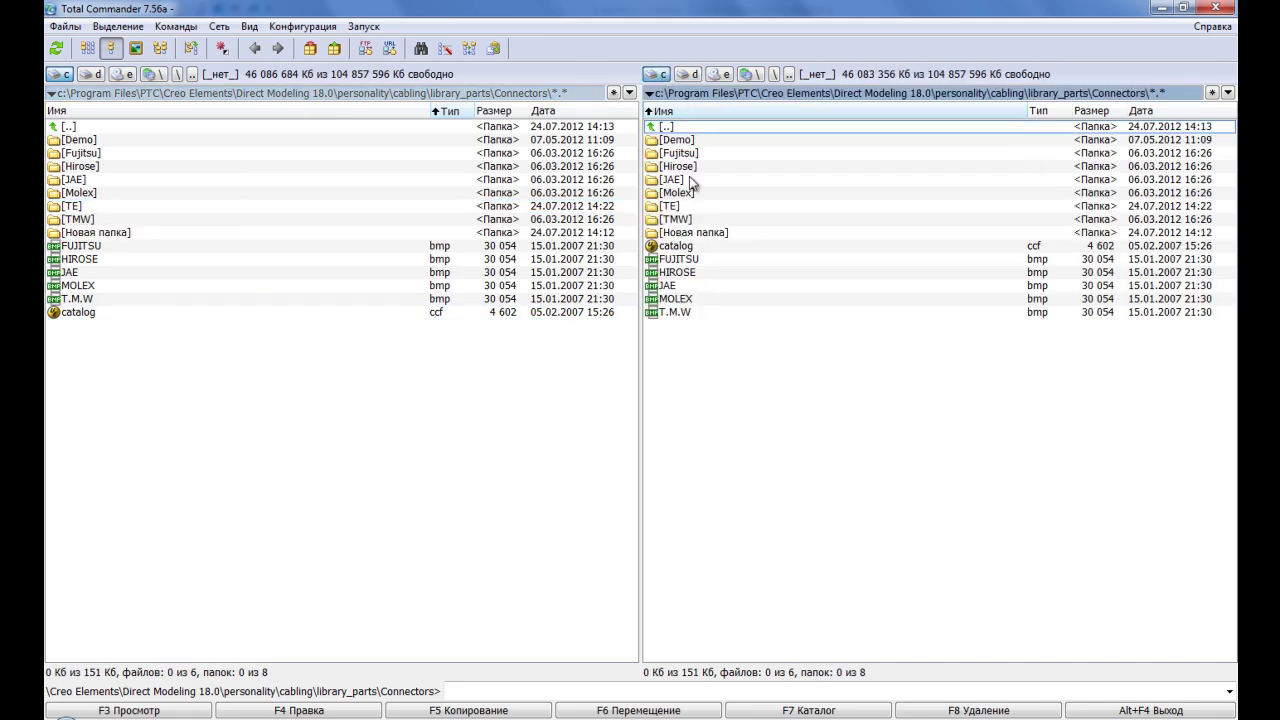
click(689, 250)
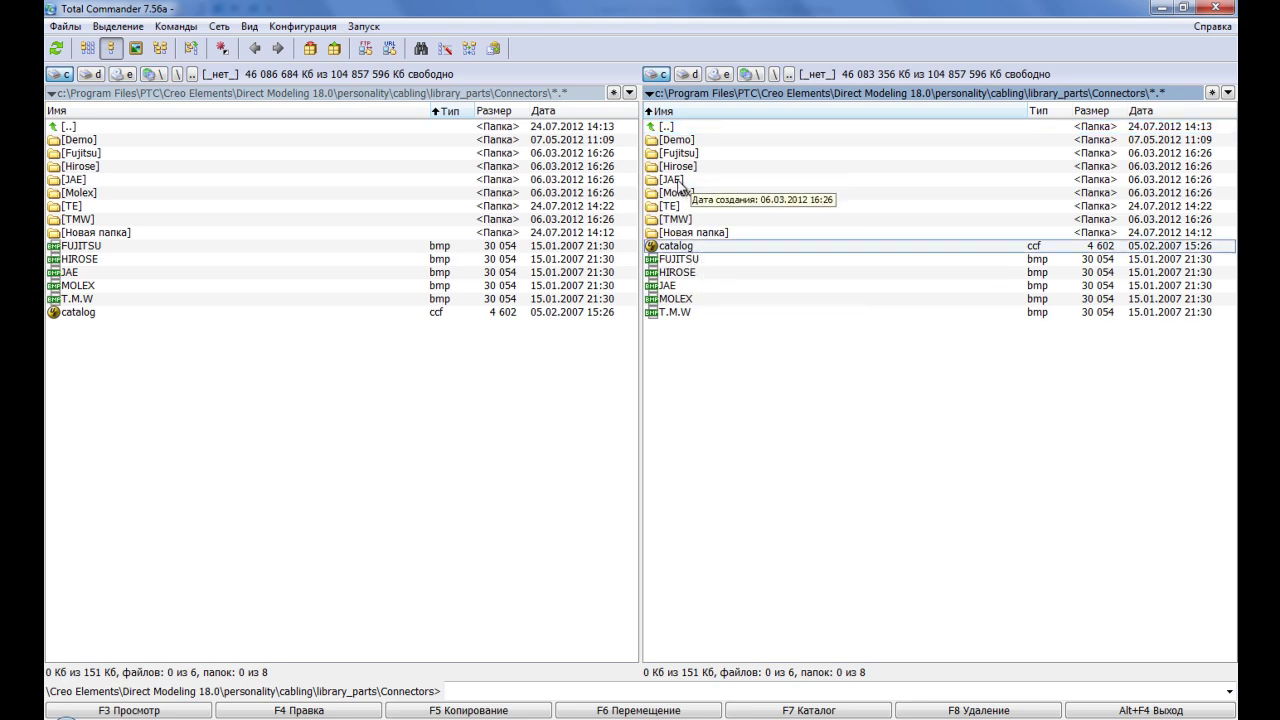
double_click(687, 207)
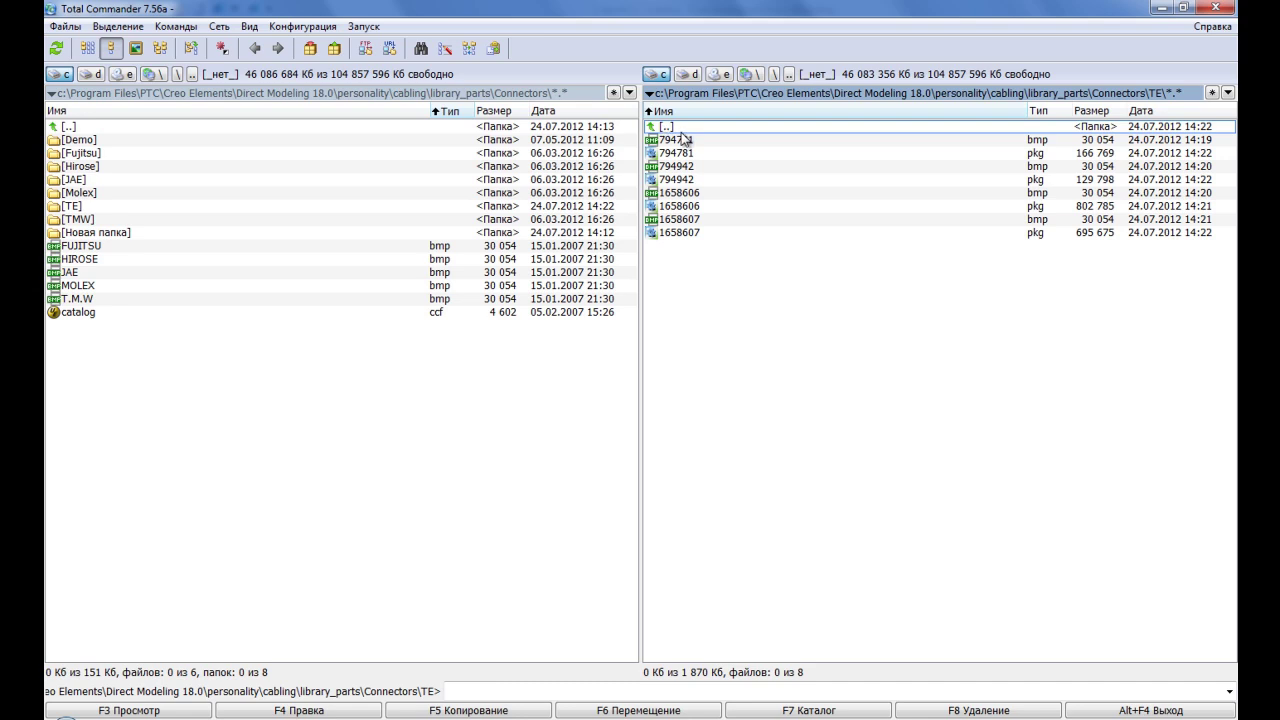
click(70, 312)
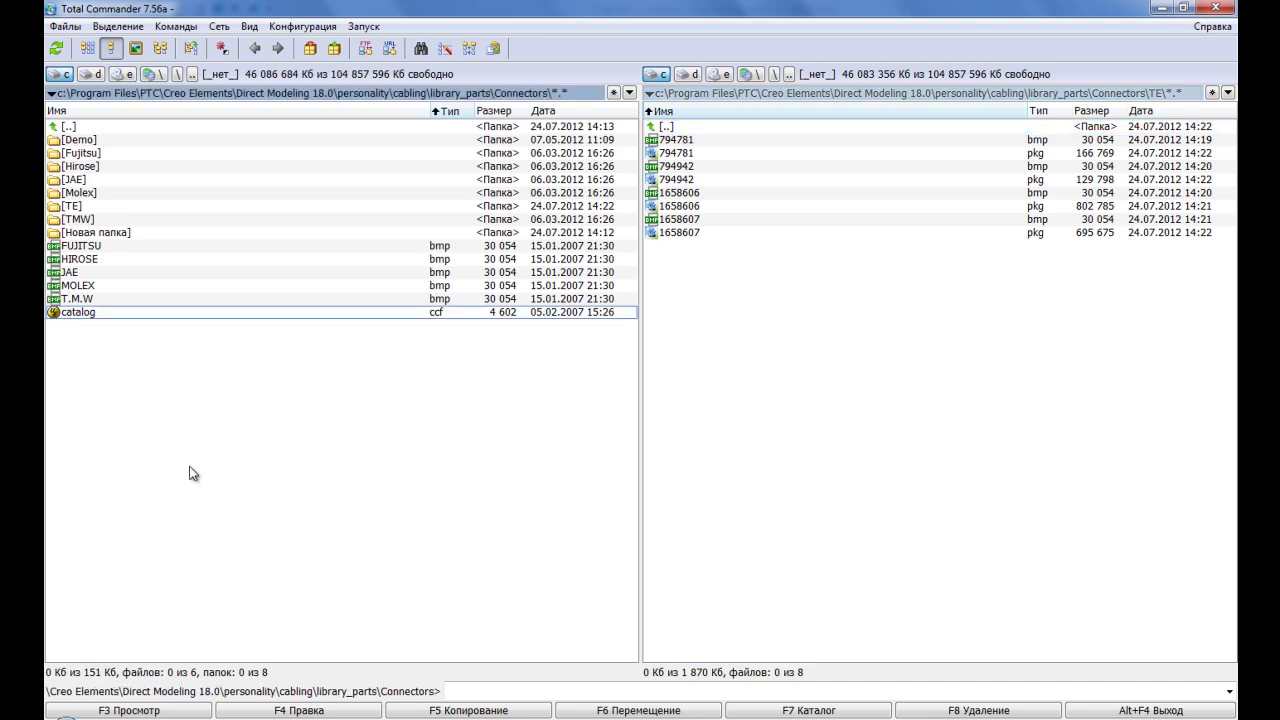
click(475, 712)
click(534, 389)
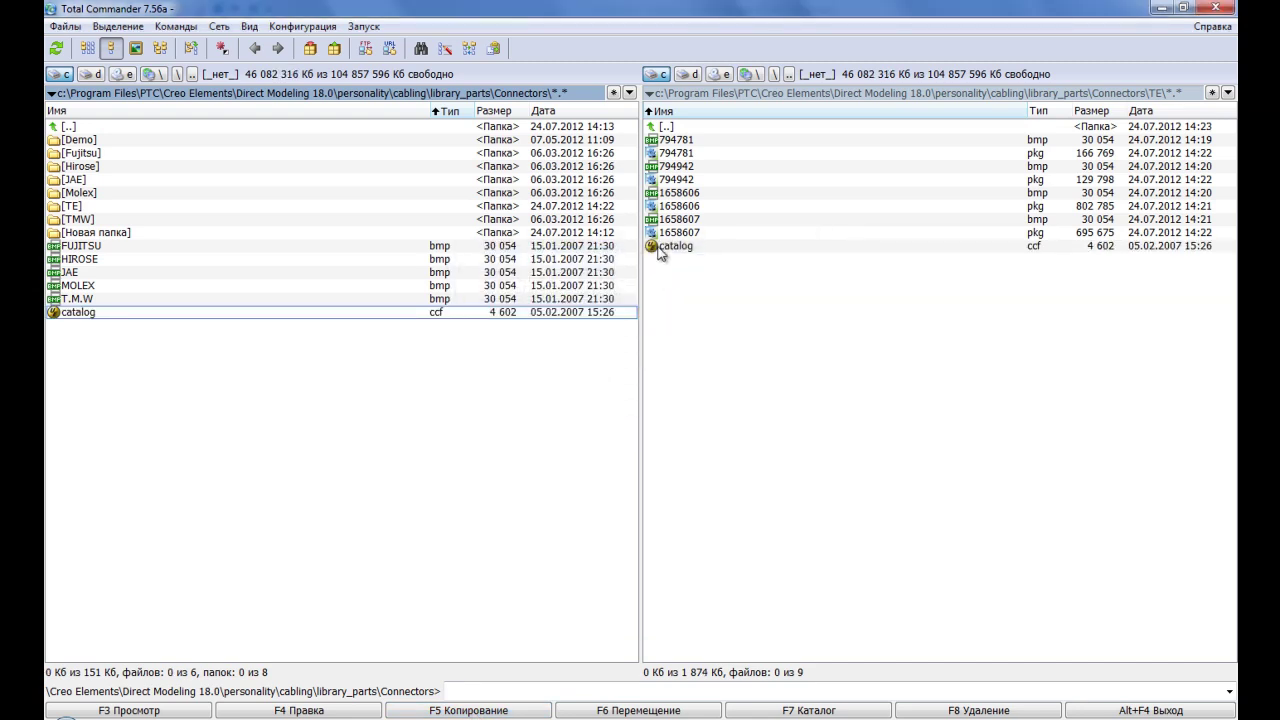
- Rename the catalog.ccf copy in the TE folder to catalog new.ccf and move it to the Connectors folder
right_click(711, 248)
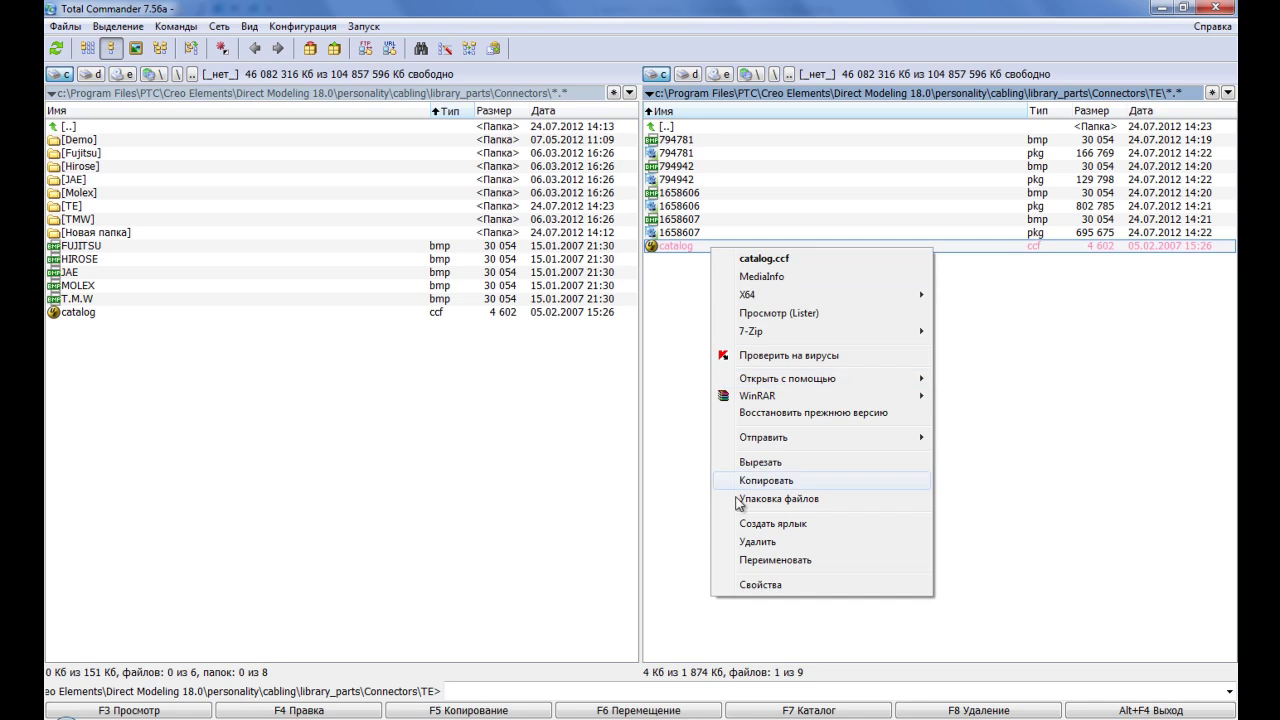
click(759, 564)
click(697, 247)
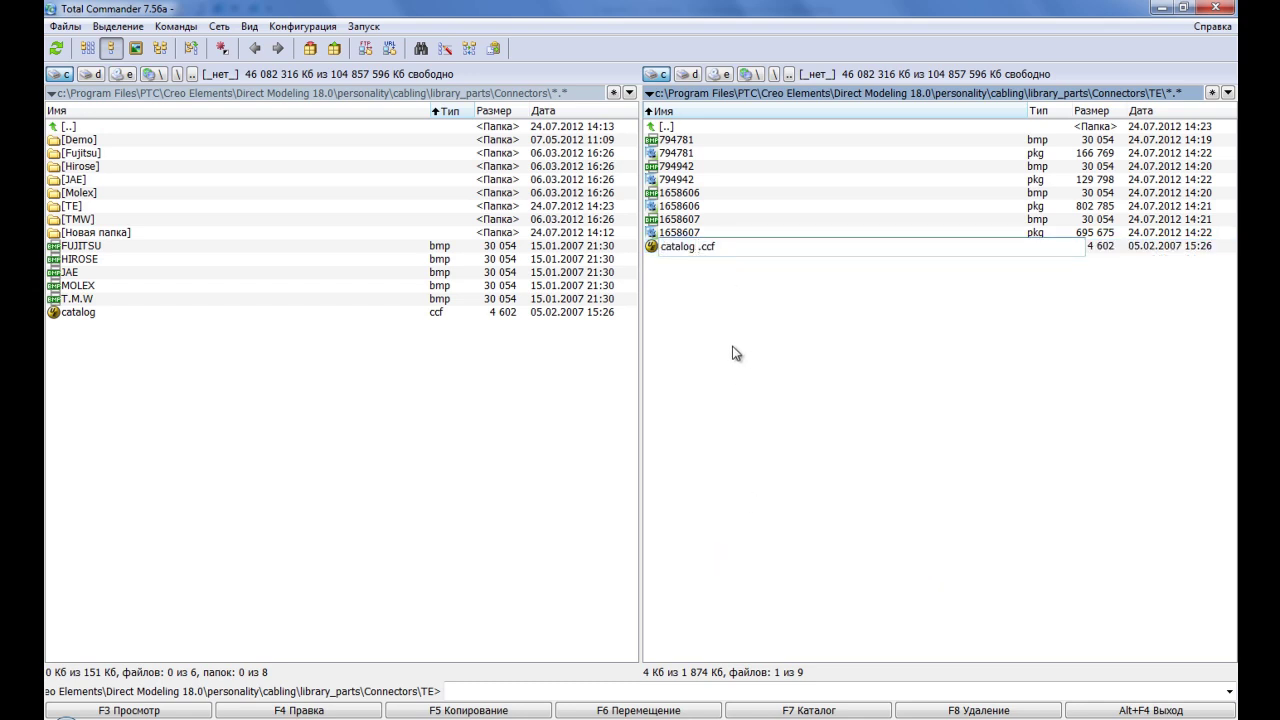
key(Return)
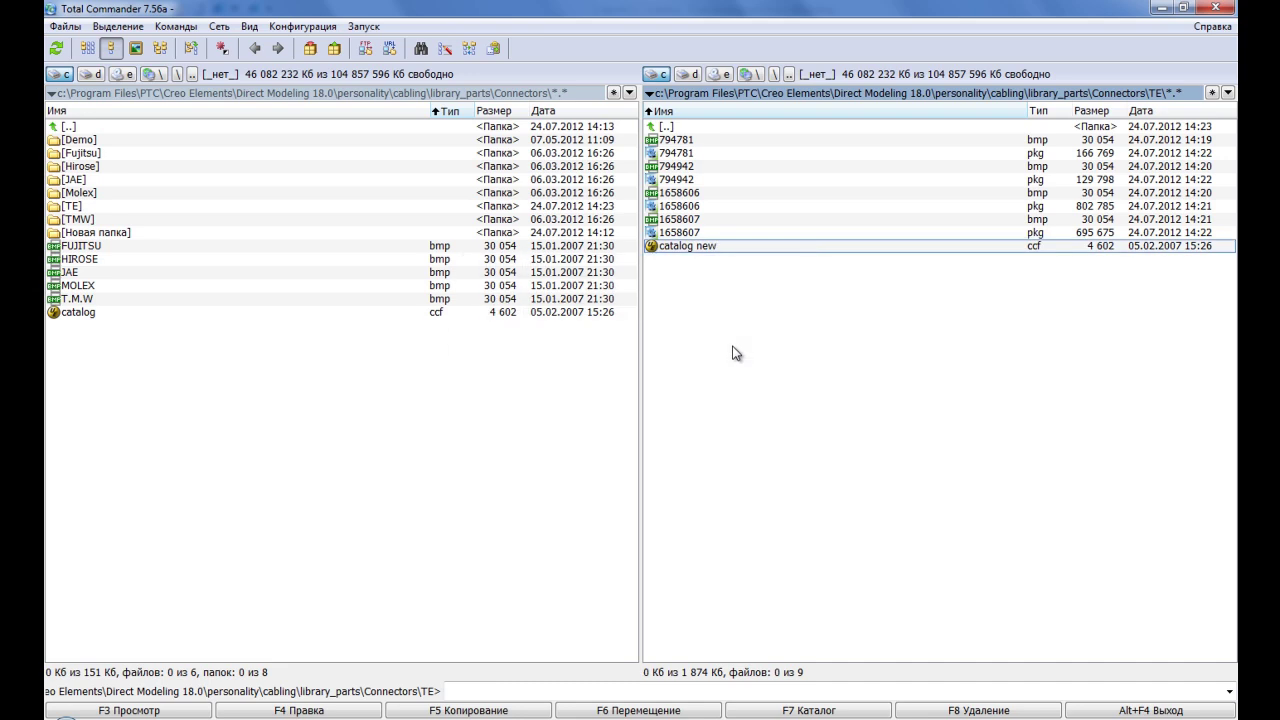
key(F6)
key(Return)
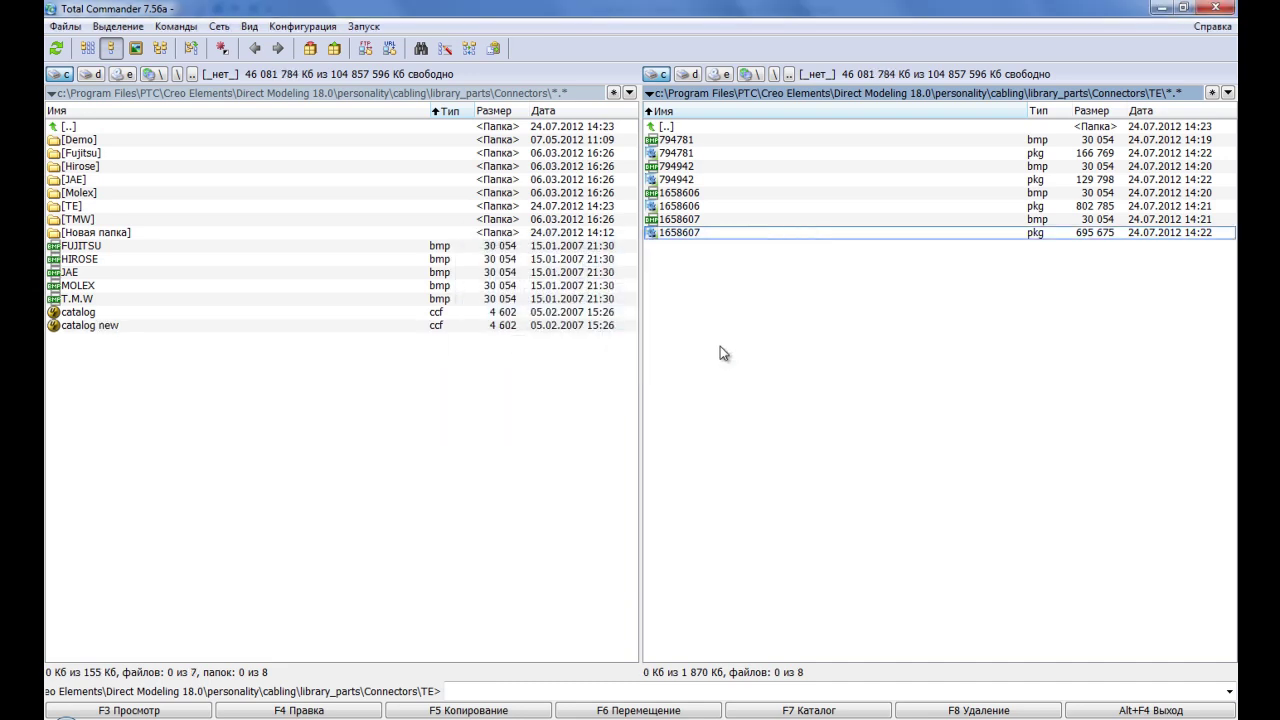
click(82, 327)
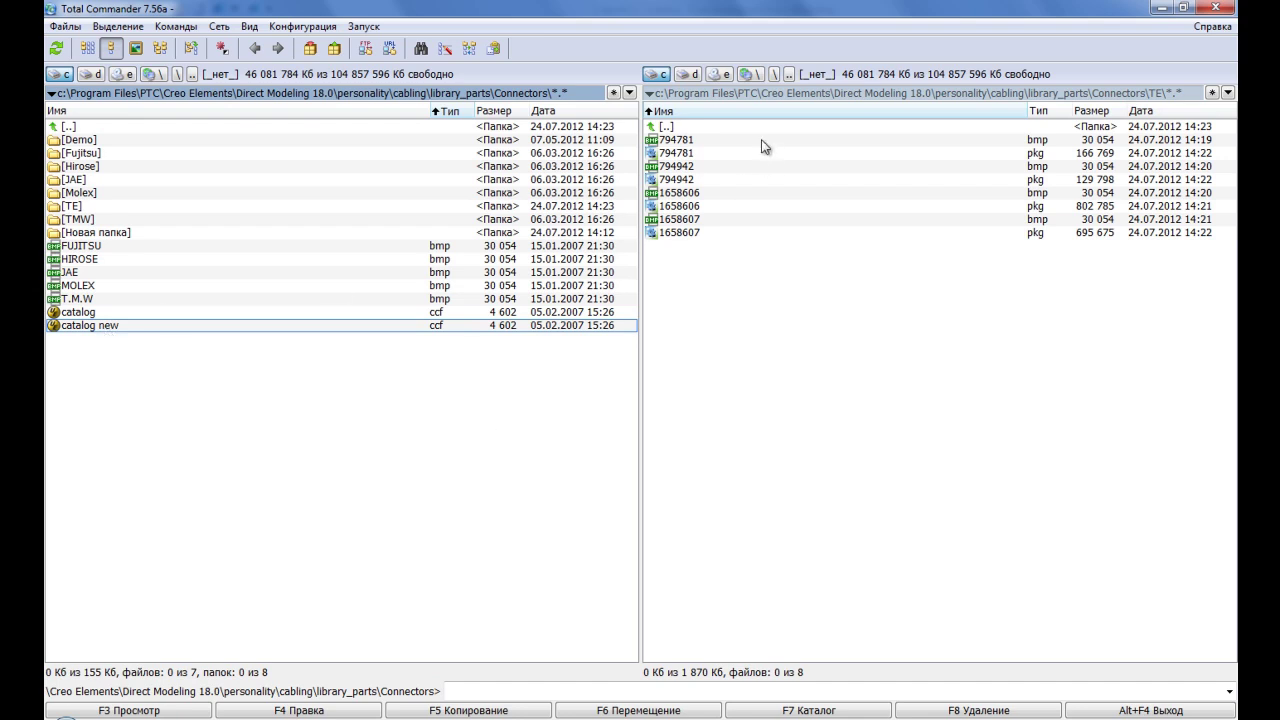
- Copy the TE.bmp picture from the training folder on drive D into the Connectors folder
click(190, 206)
click(687, 75)
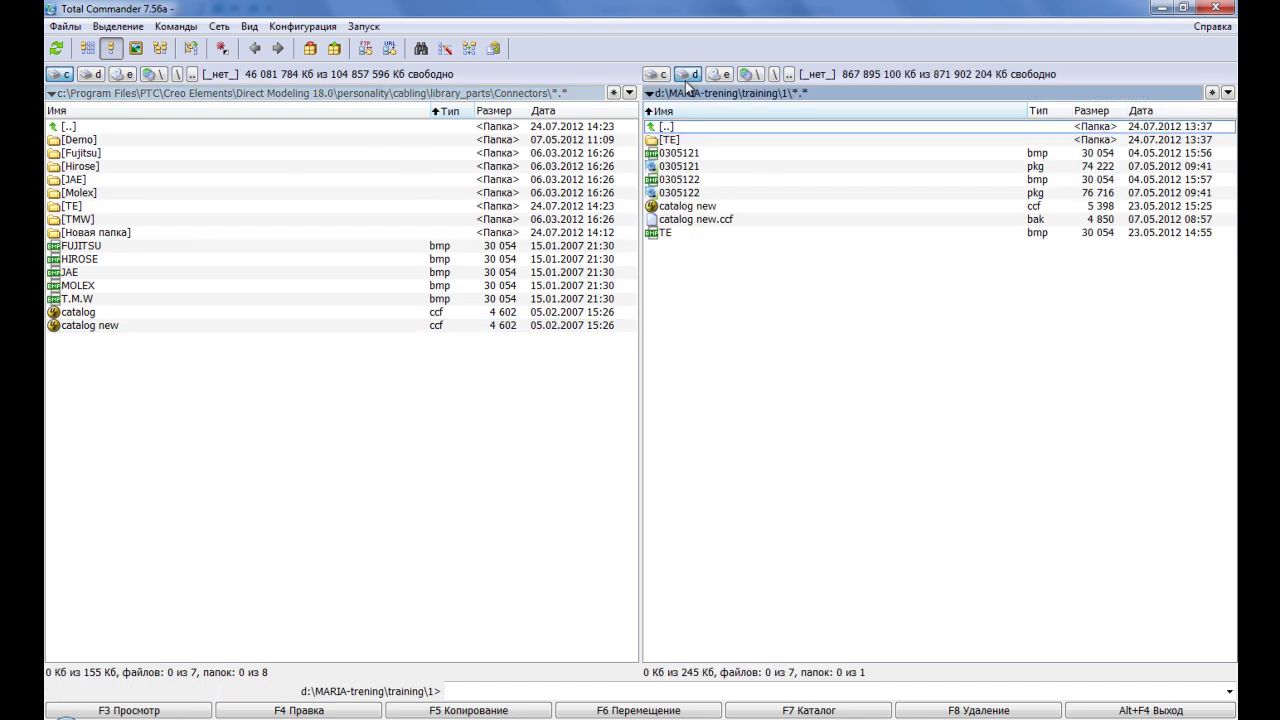
click(666, 236)
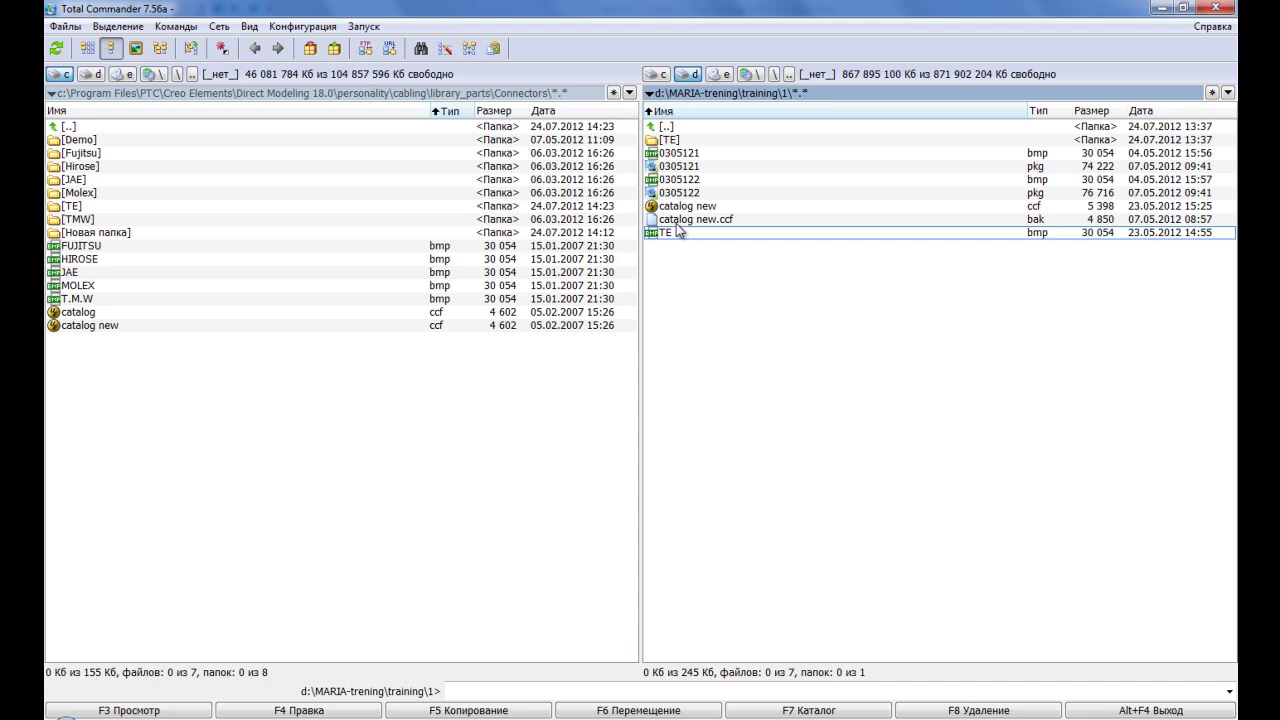
click(504, 712)
click(520, 392)
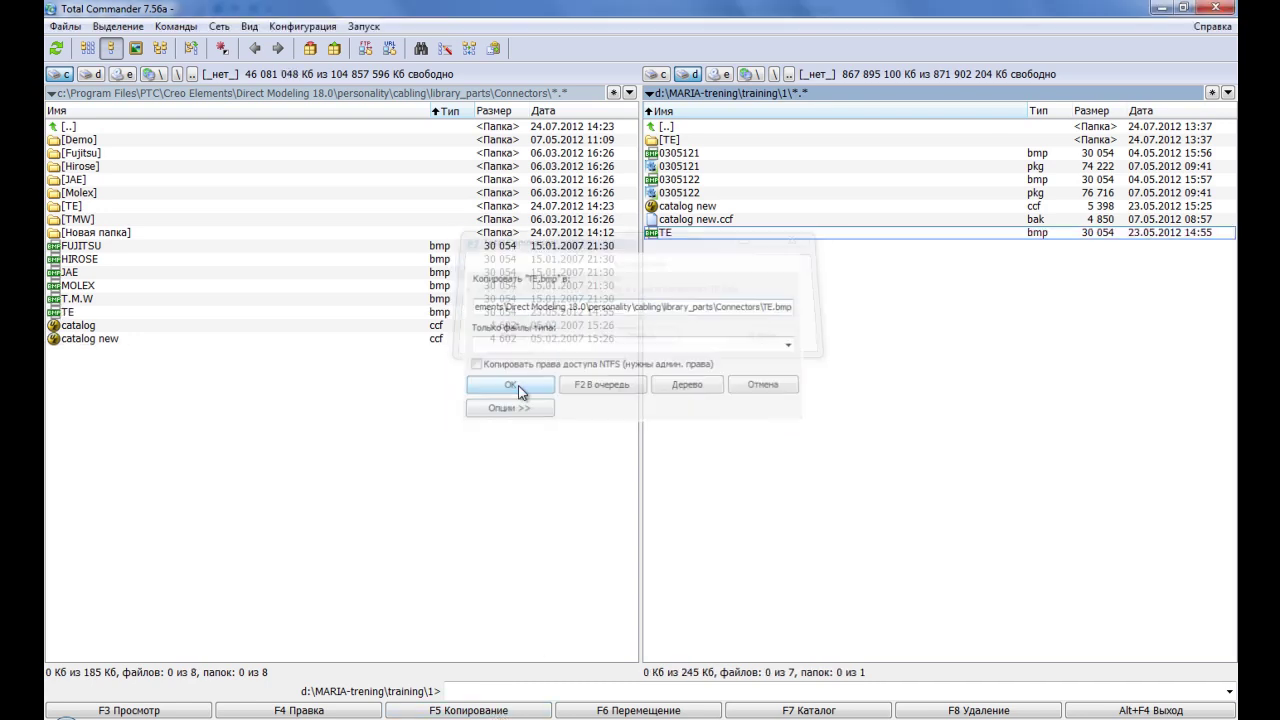
click(66, 318)
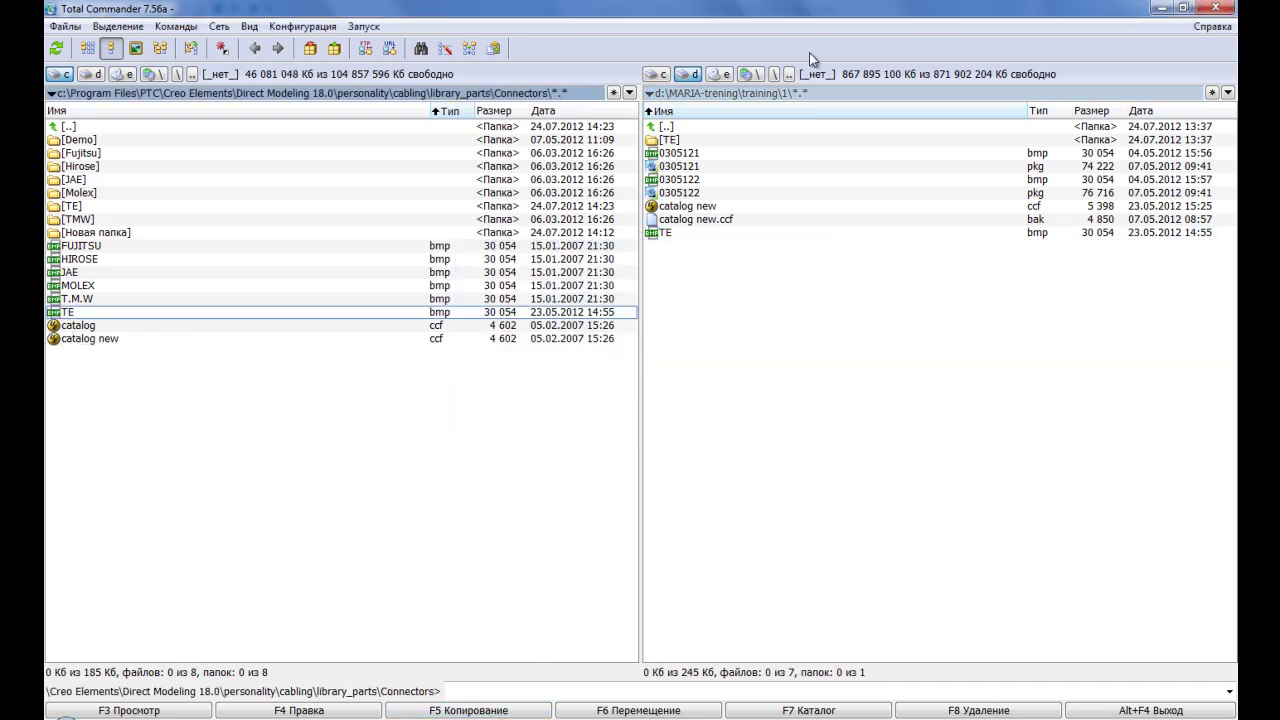
- View the copied TE.bmp picture in the Connectors folder and close the image viewer
click(664, 76)
double_click(68, 312)
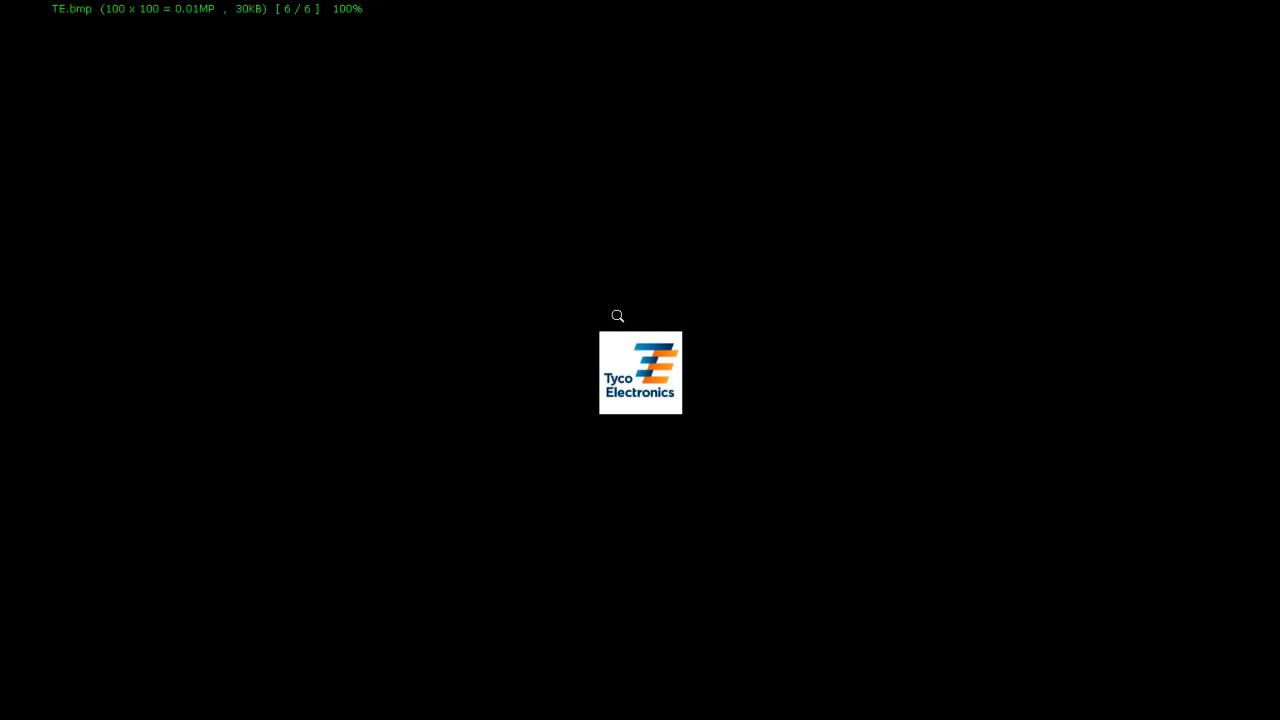
key(Escape)
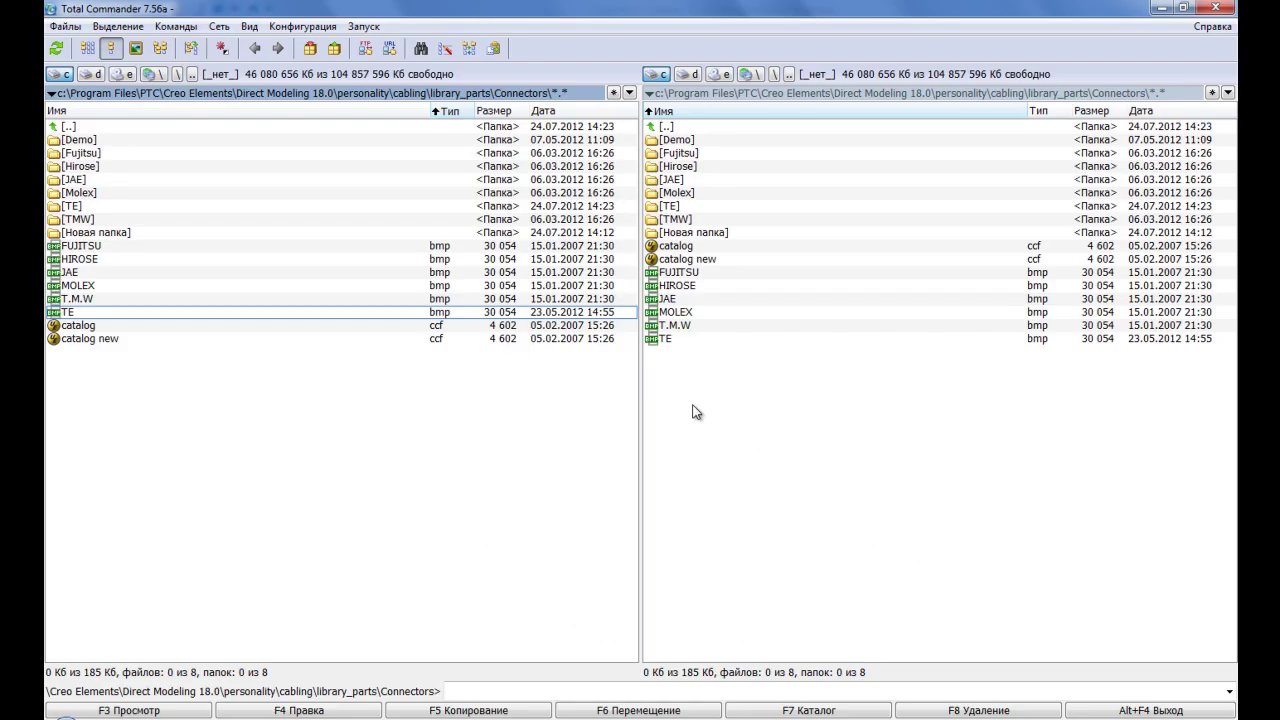
- Open catalog new.ccf from the Connectors folder in UltraEdit
double_click(86, 341)
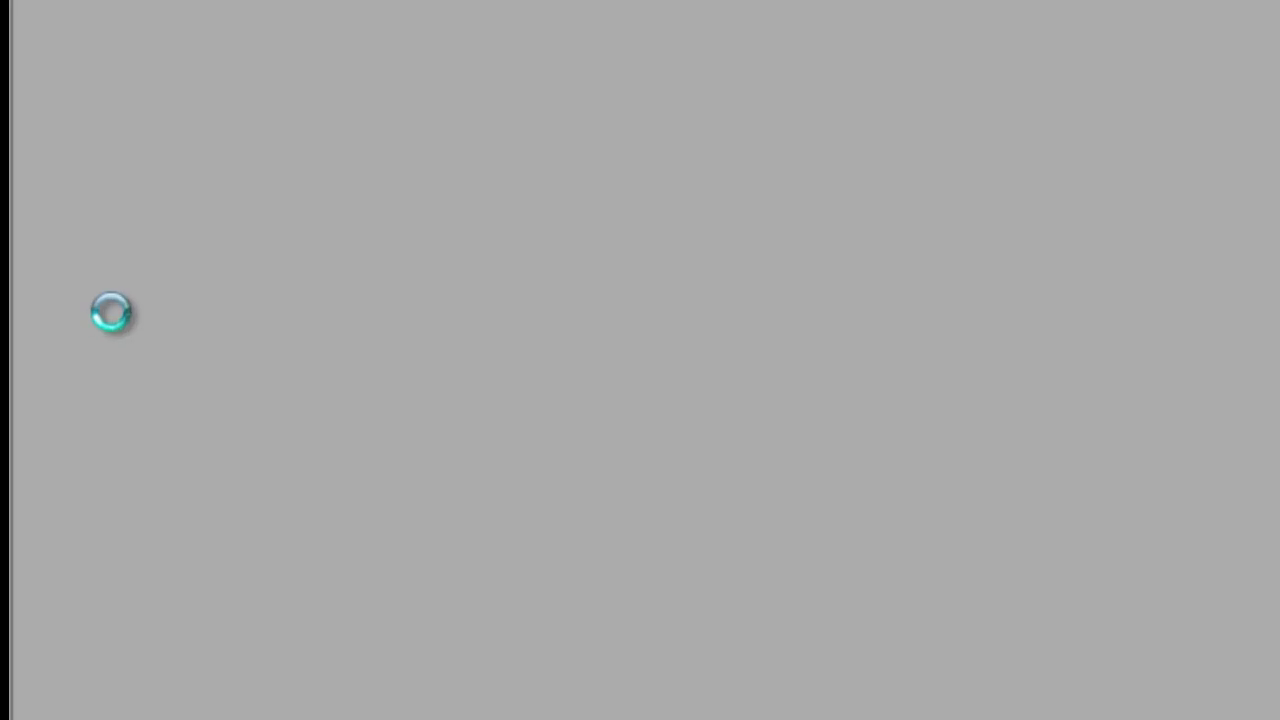
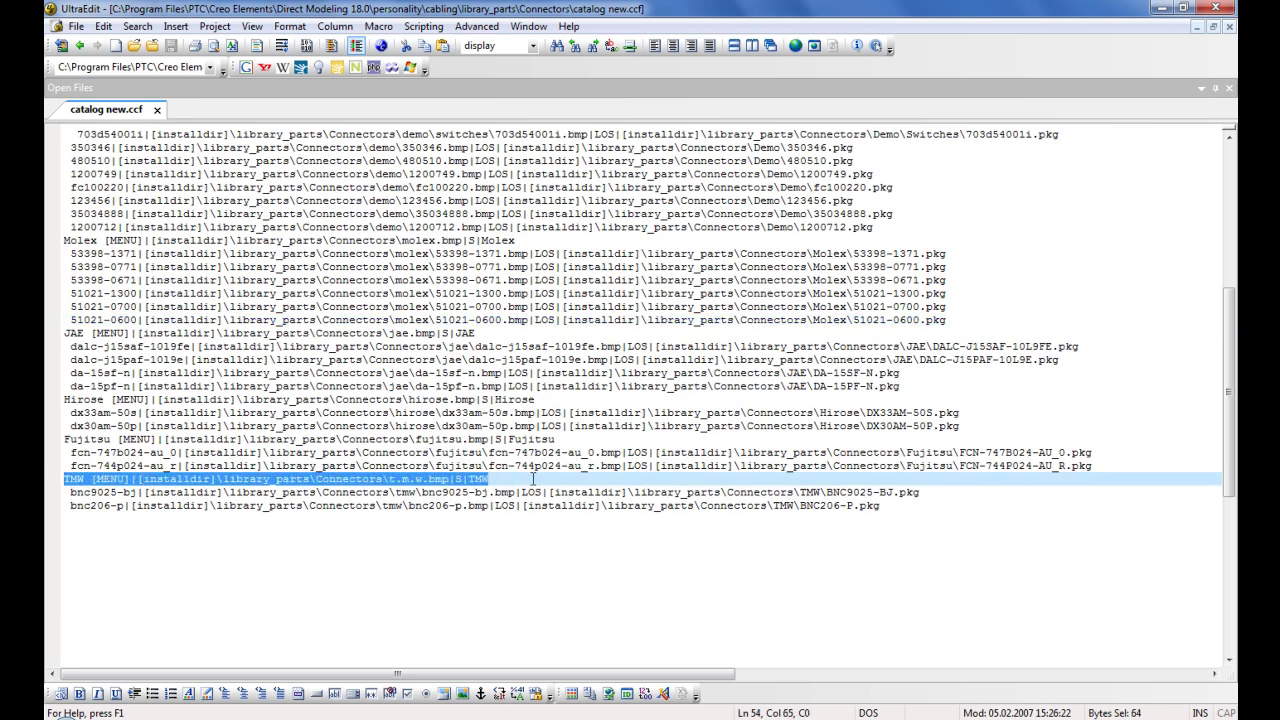
- Add a copy of the TMW [MENU] line on a new line at the end of the catalog
click(978, 507)
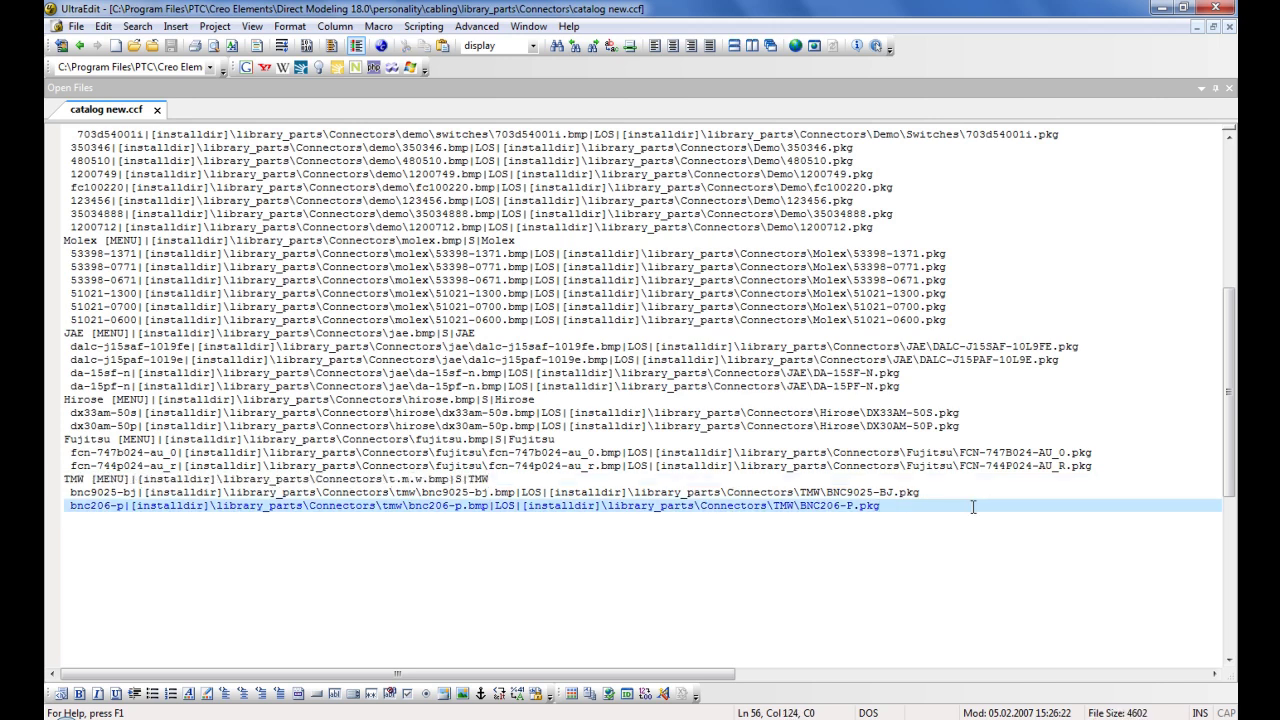
key(Return)
text(TMW [MENU]|[installdir]\library_parts\Connectors\t.m.w.bmp|S|TMW)
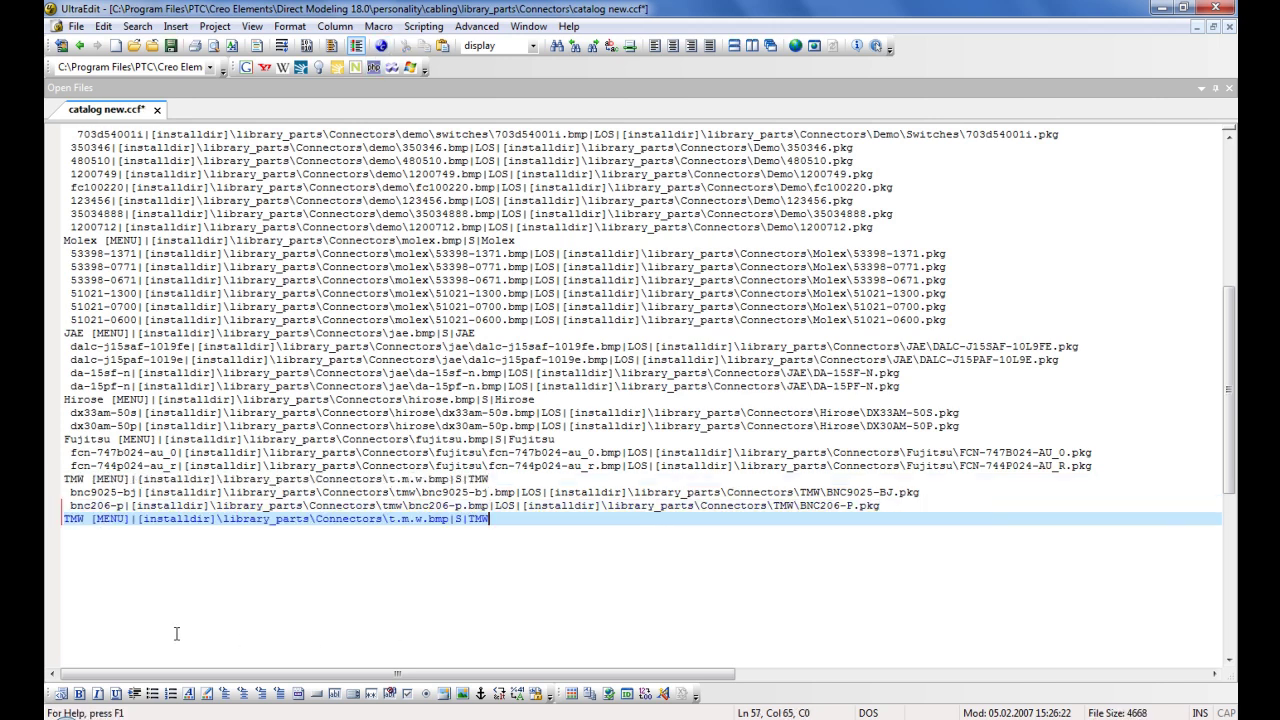
- Change the menu name at the start of the copied last line to TE
click(72, 520)
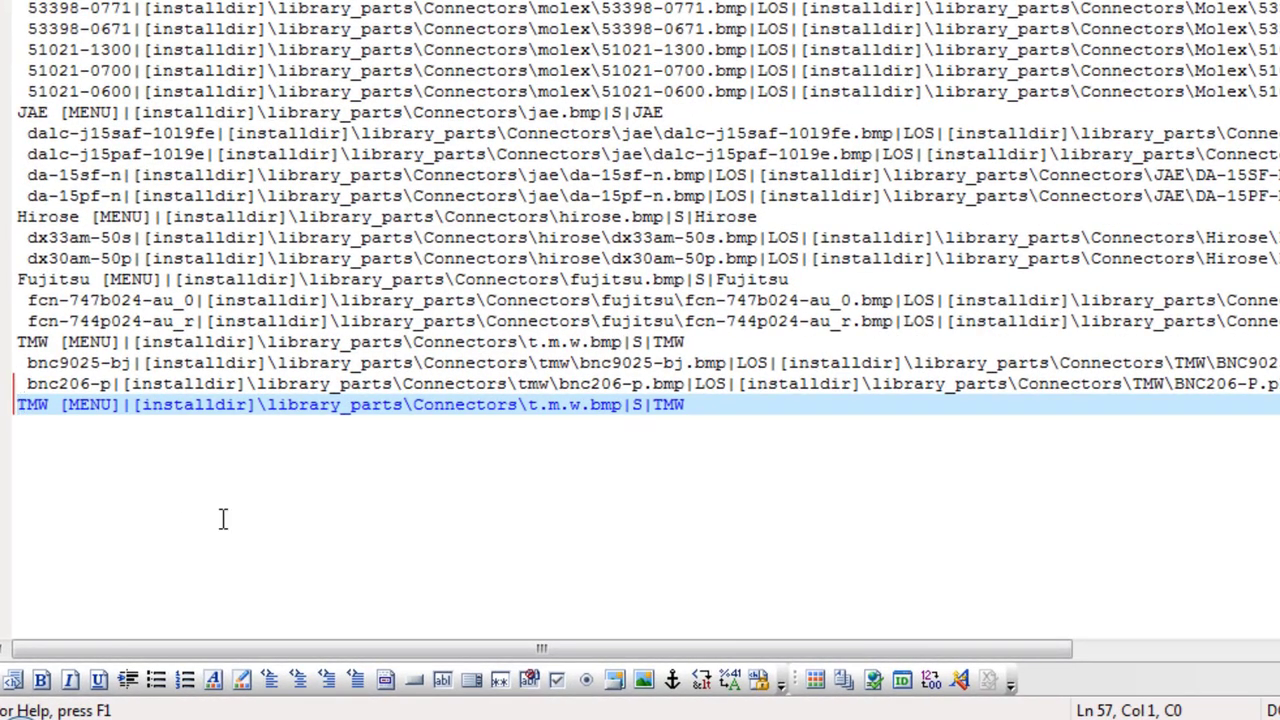
click(70, 528)
text(0)
key(Right)
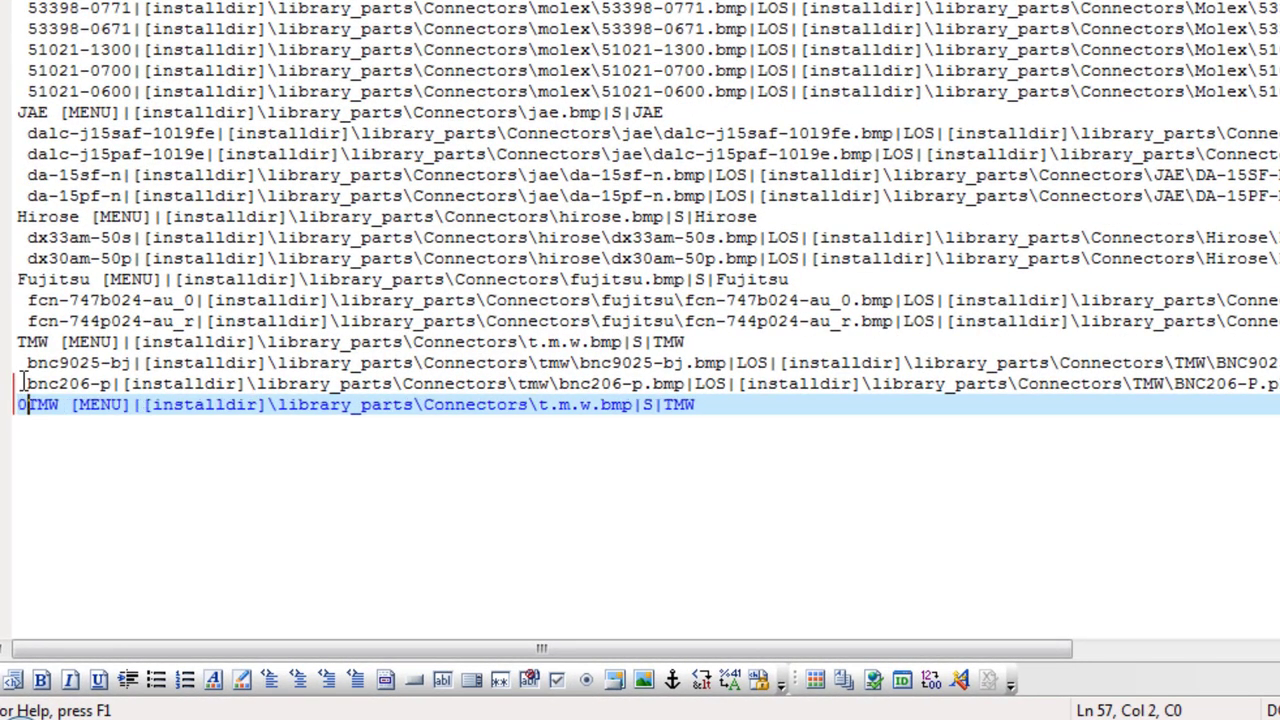
key(Left)
key(BackSpace)
key(Right)
key(Delete)
key(Delete)
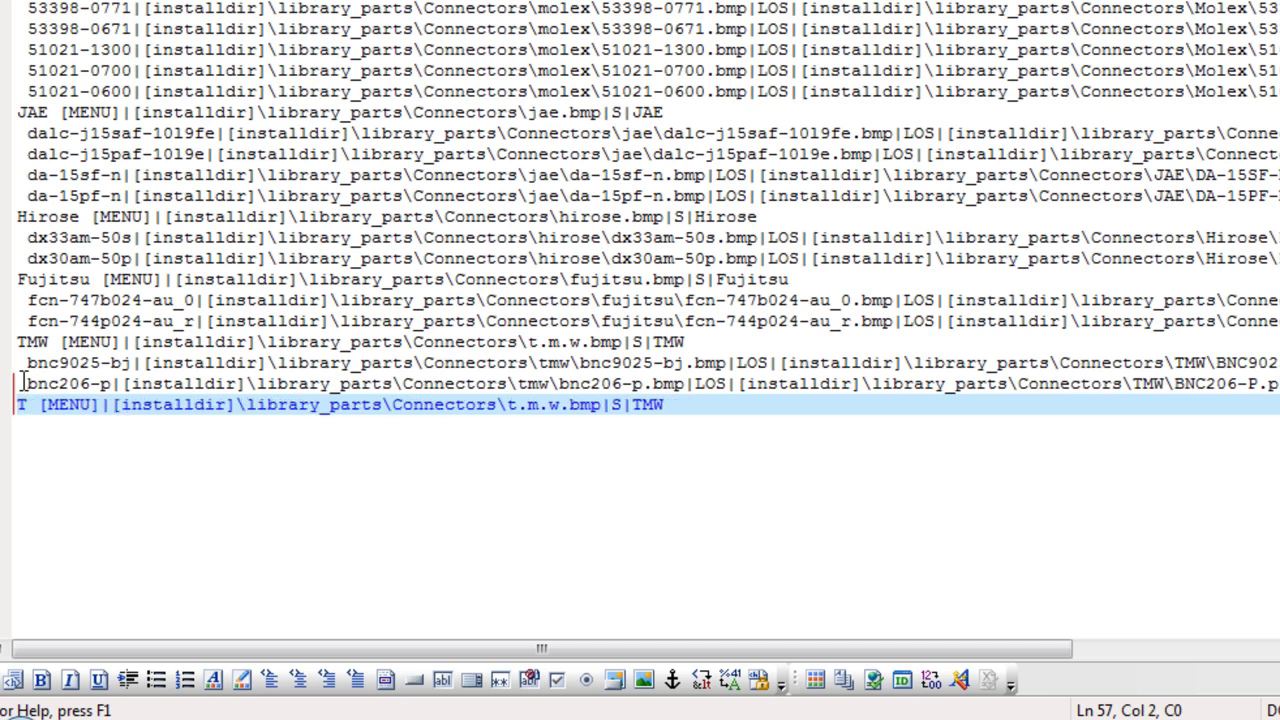
text(E)
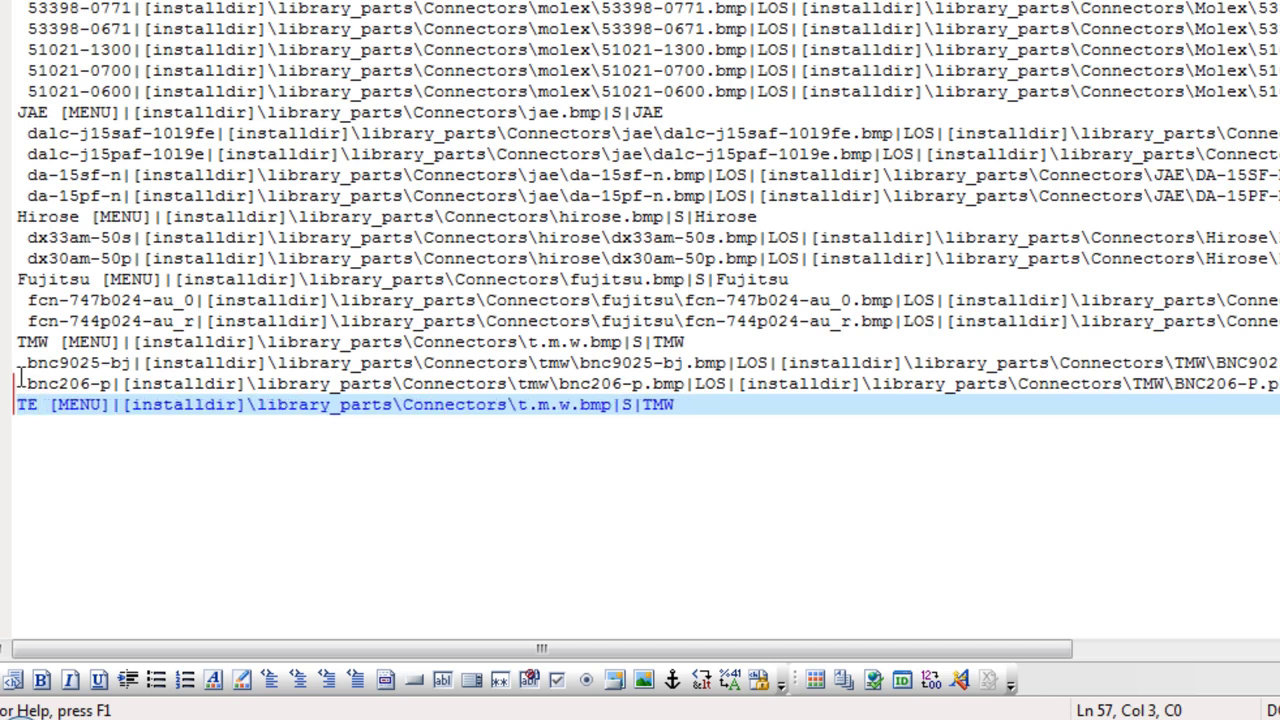
- Set the TE menu line's picture file to TE.bmp and its closing submenu name to TE
drag(48, 405, 512, 400)
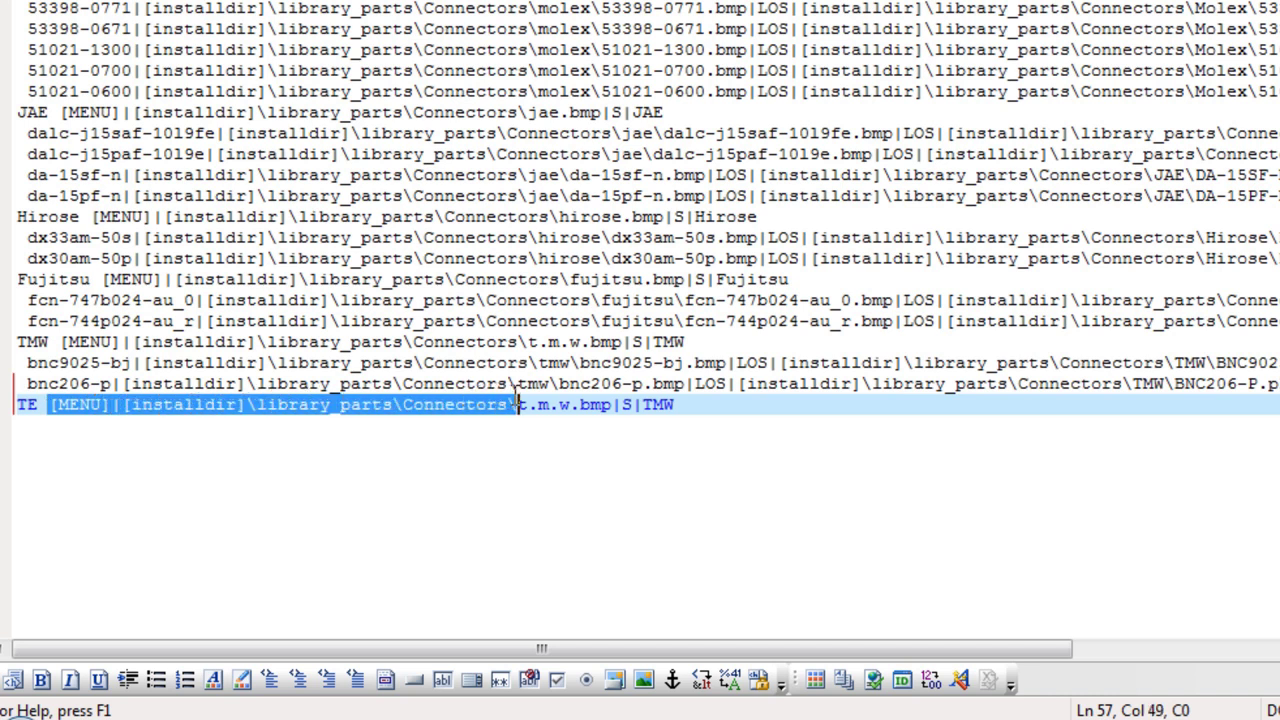
click(529, 405)
key(BackSpace)
key(Delete)
key(Delete)
key(Delete)
key(Delete)
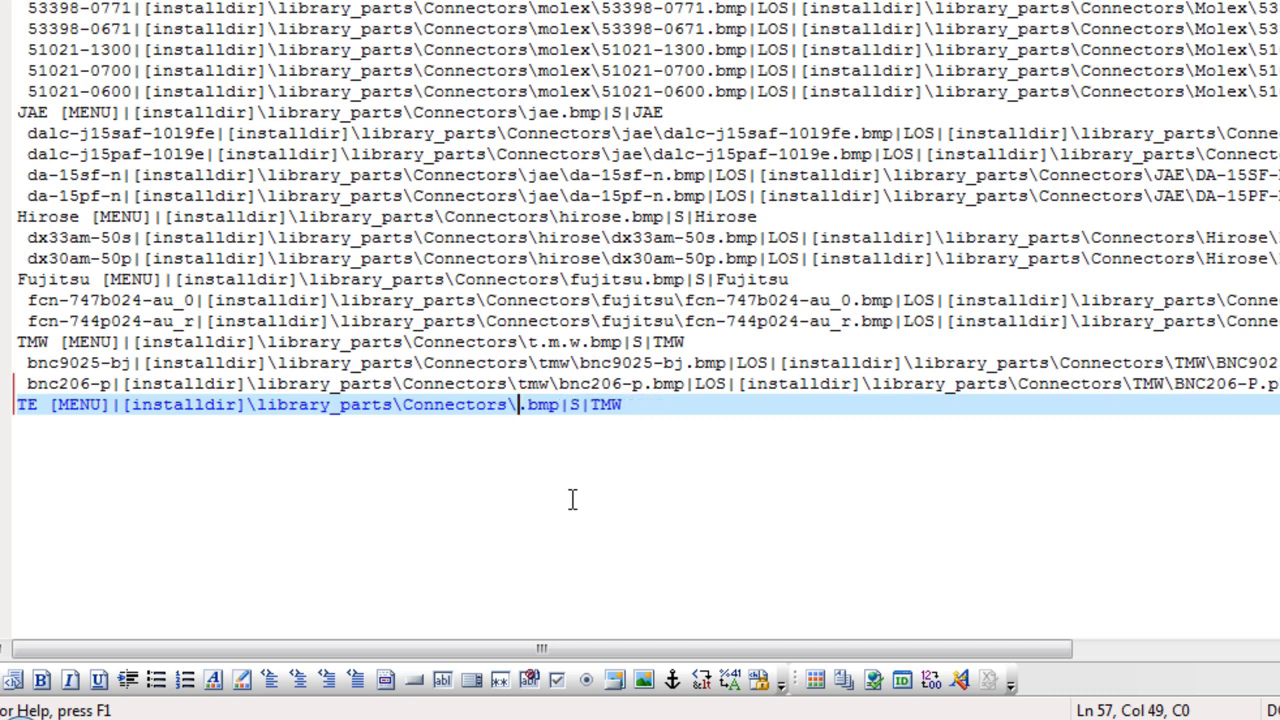
text(TE)
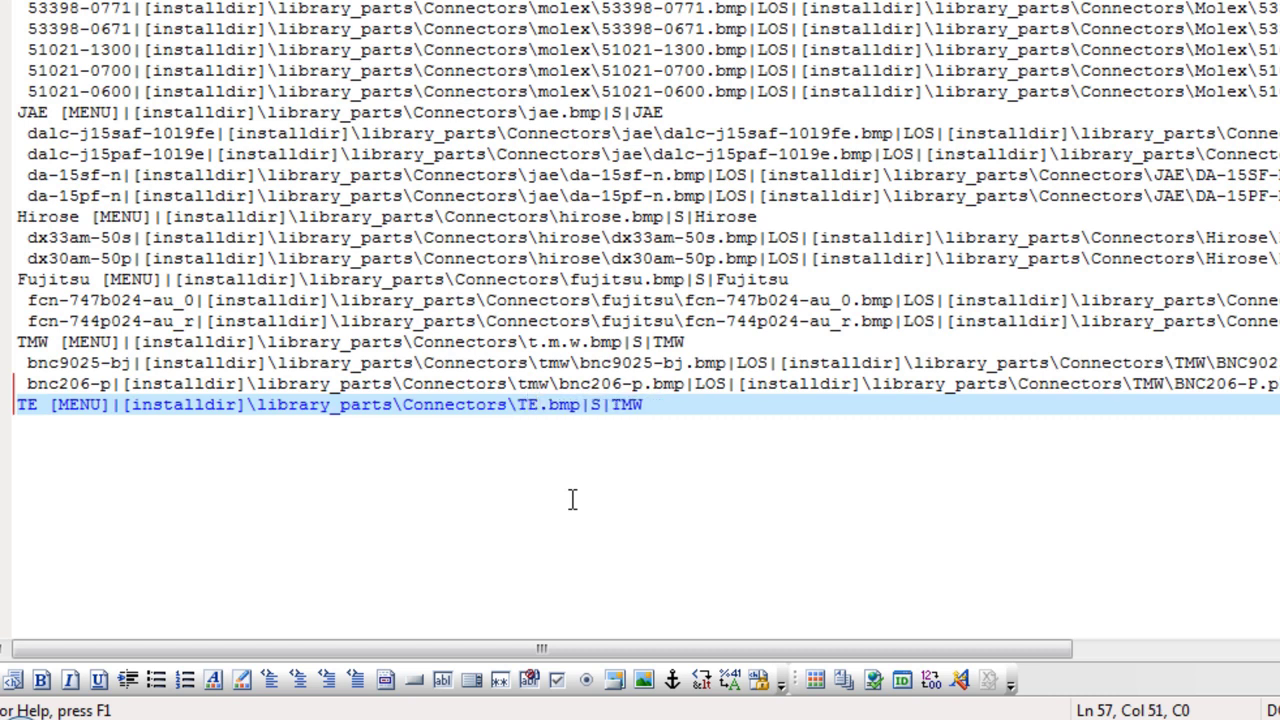
drag(517, 406, 648, 402)
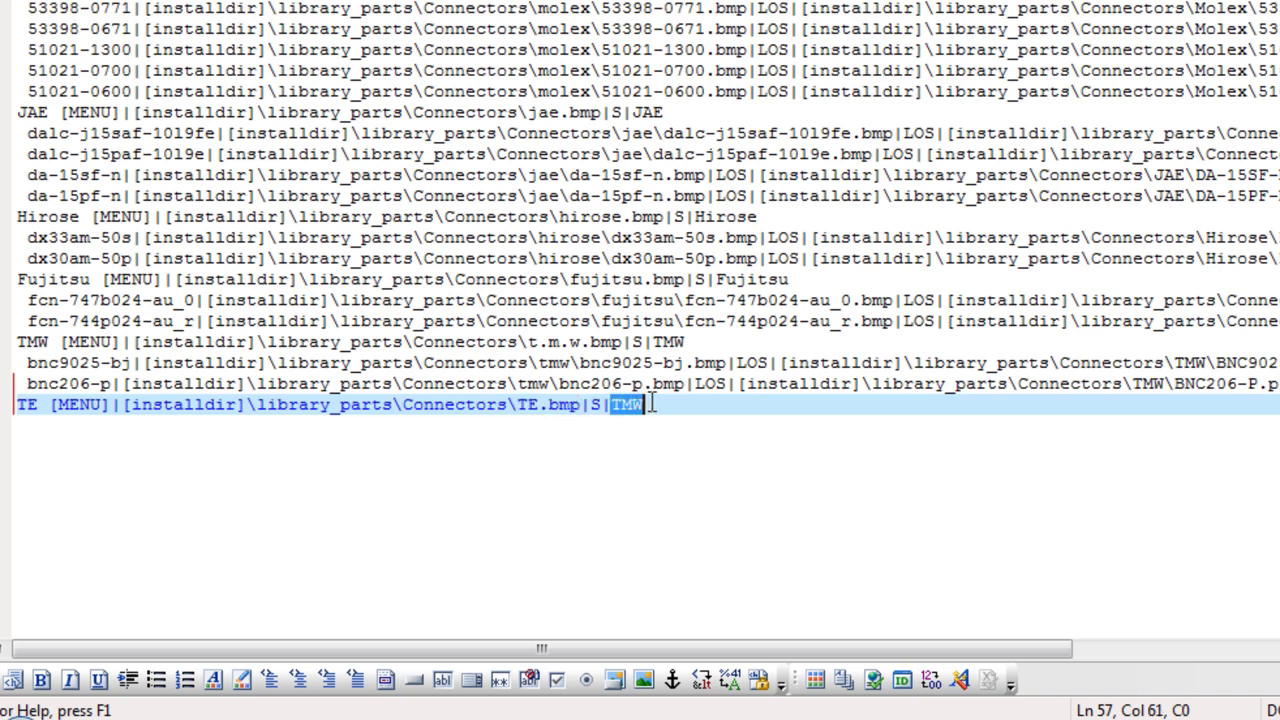
text(TE)
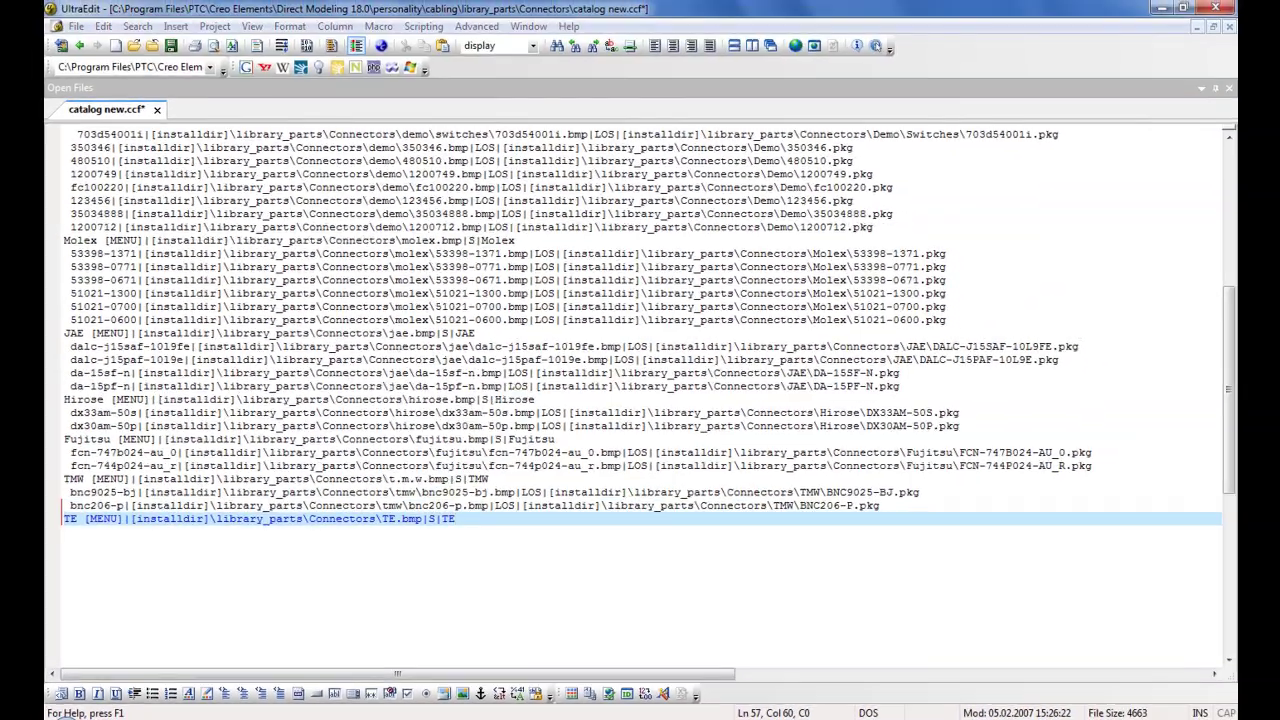
- Switch to Total Commander and check the TE folder and TE.bmp names in the Connectors folder
key(alt+Tab)
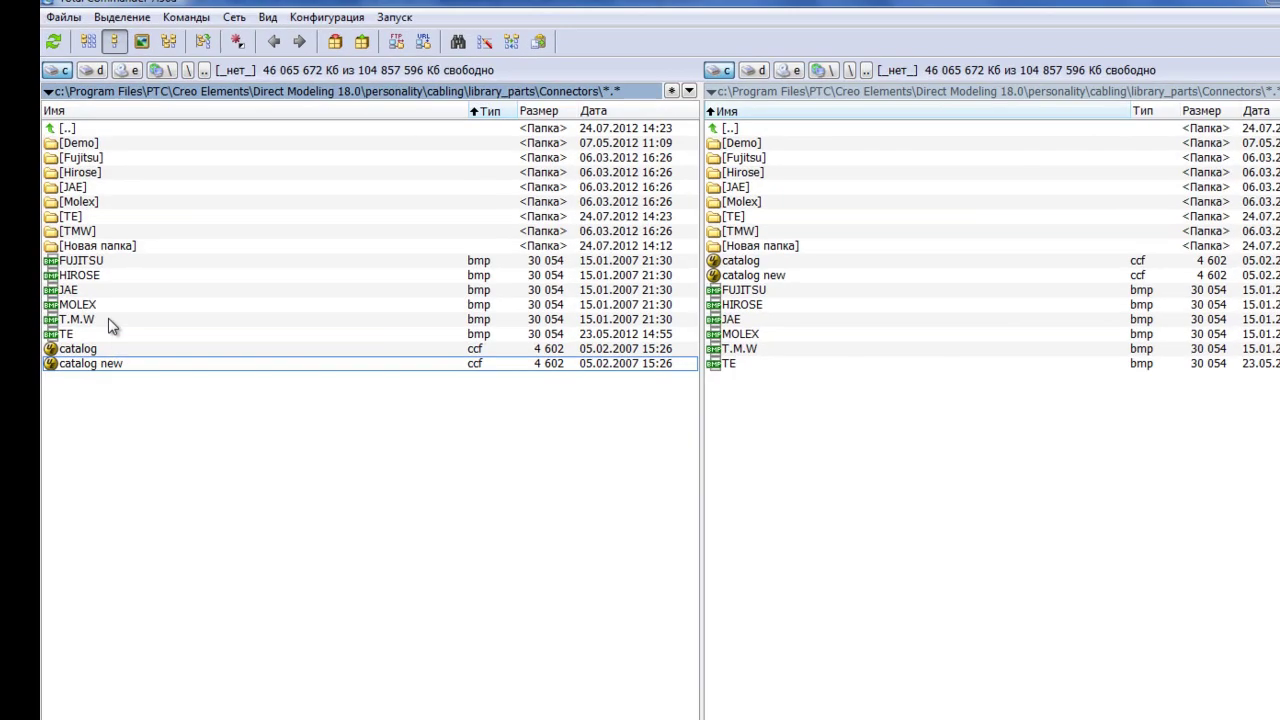
click(74, 206)
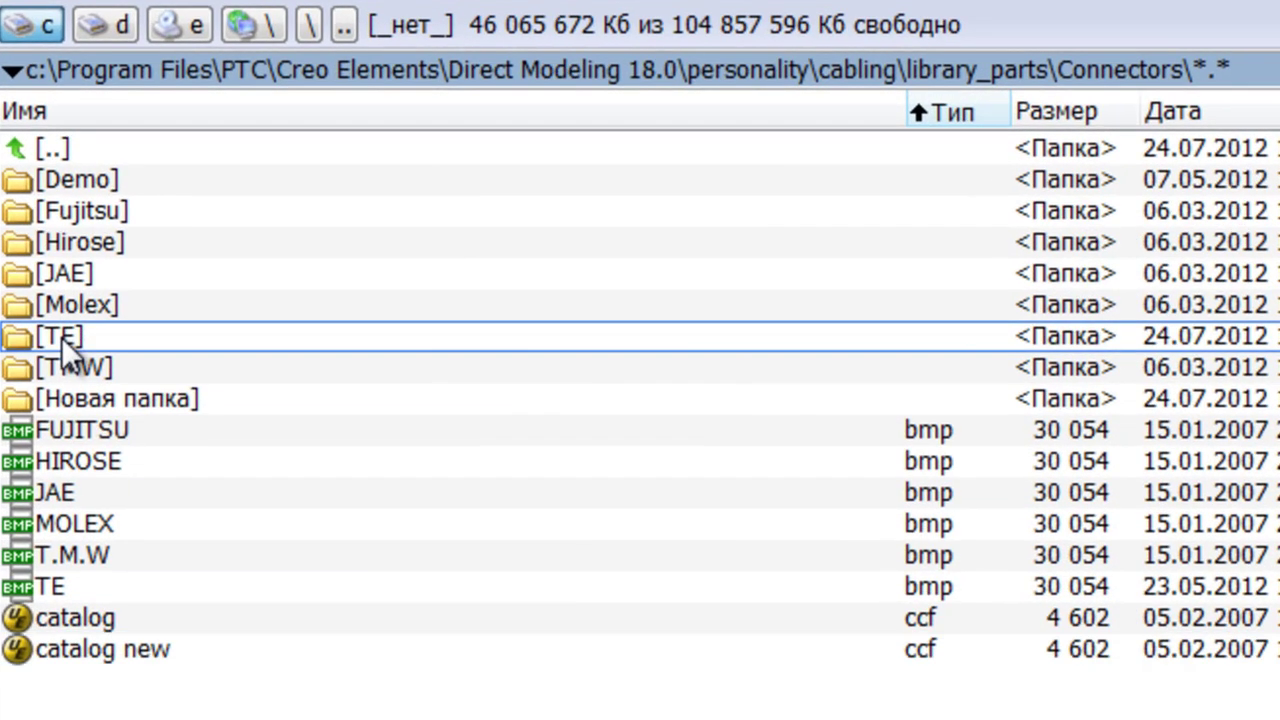
click(48, 584)
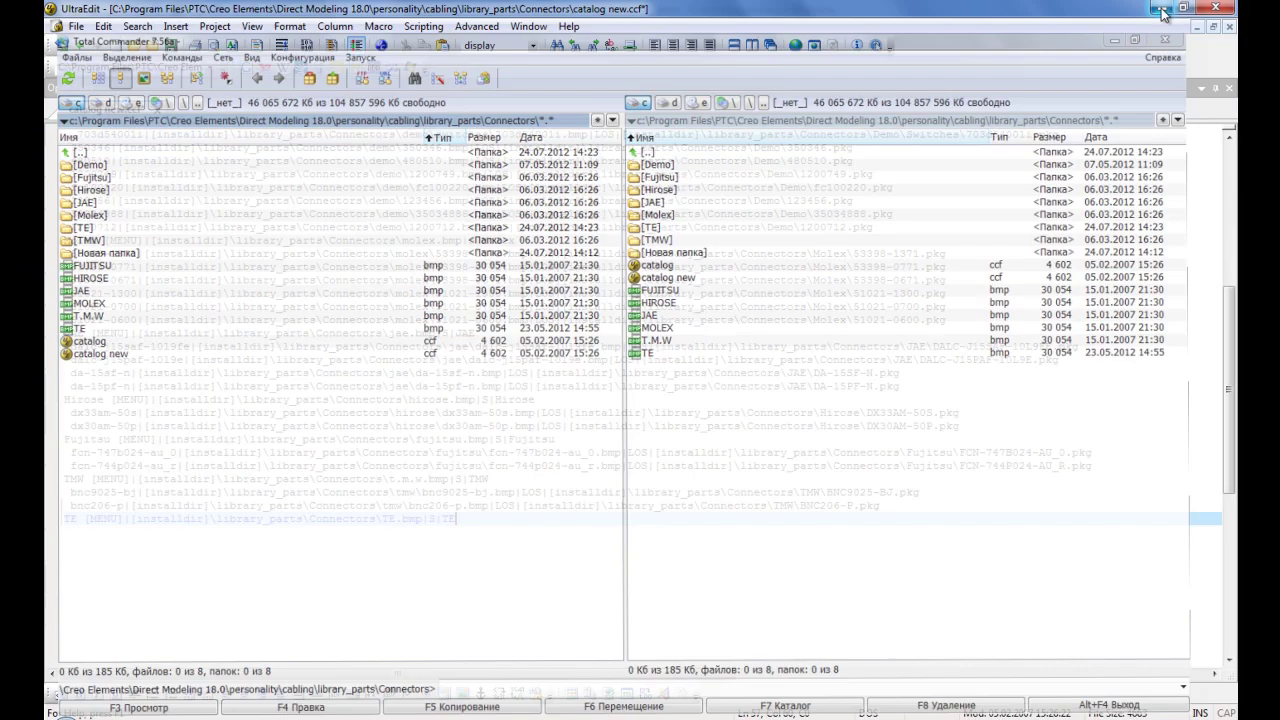
- Back in UltraEdit, copy the bnc9025-bj connector line to a new line below the TE menu line
key(alt+Tab)
drag(72, 492, 930, 488)
key(ctrl+c)
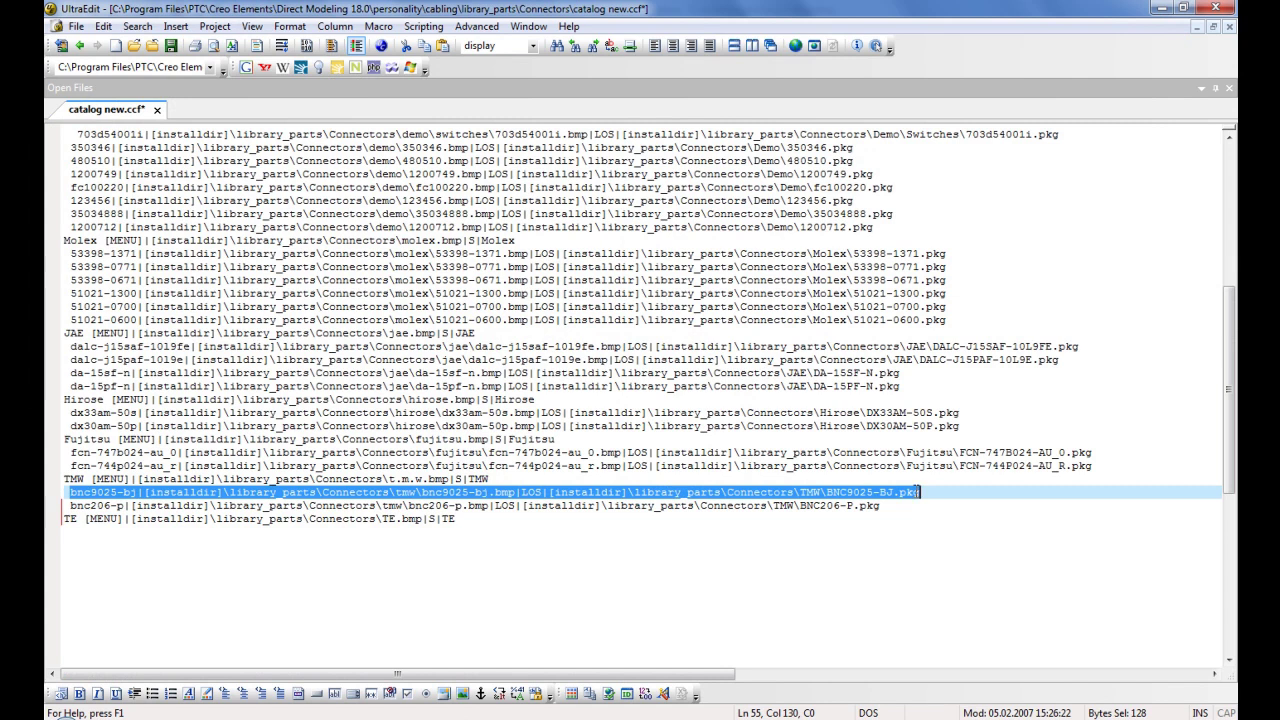
click(466, 517)
key(Return)
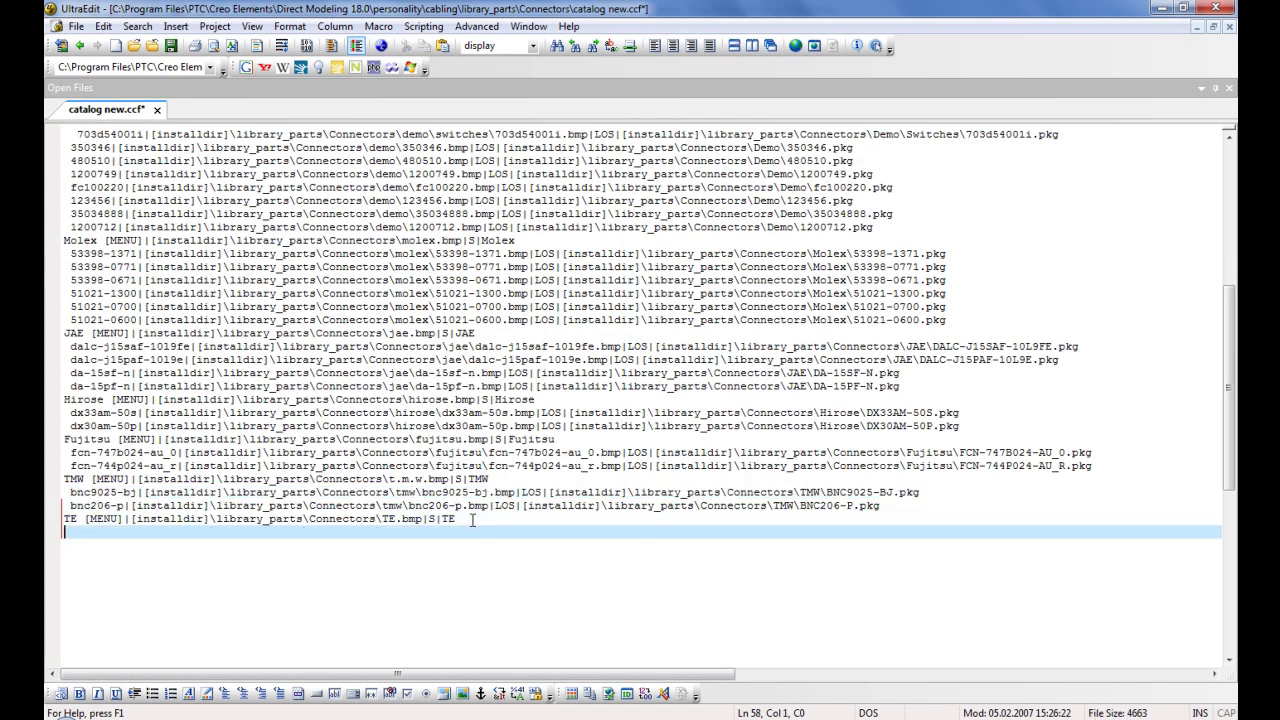
key(ctrl+v)
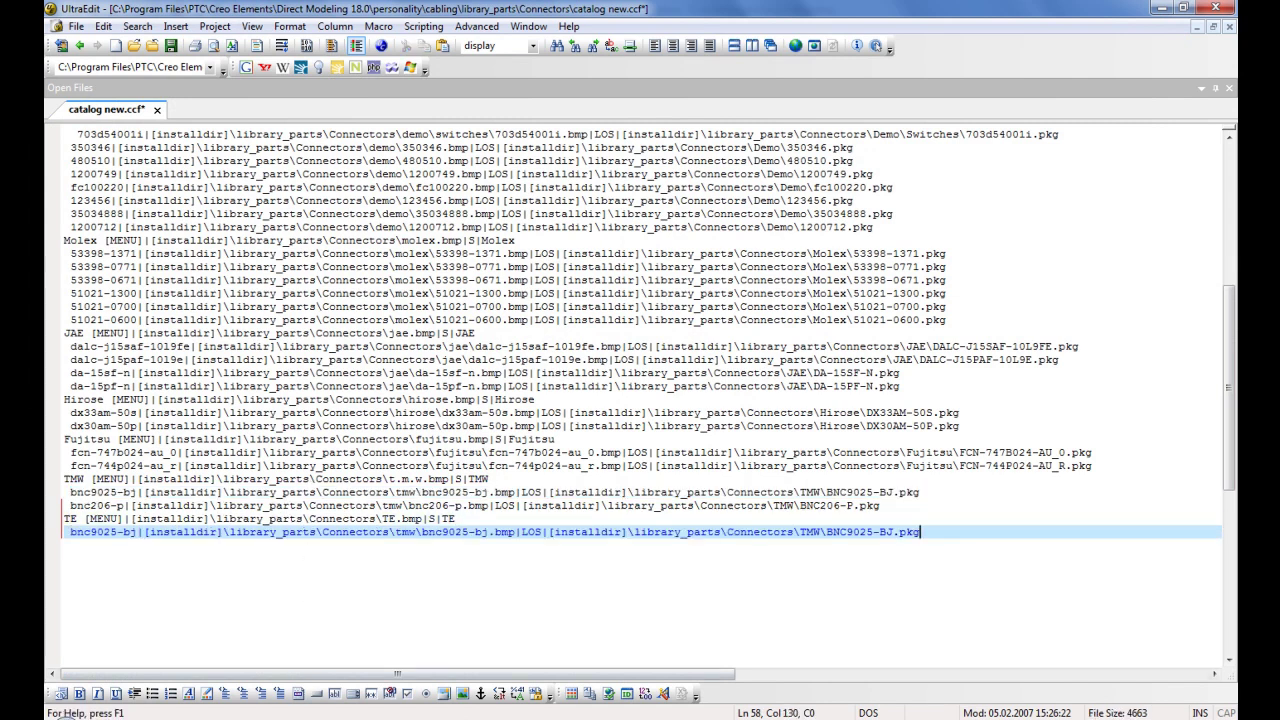
- In Total Commander, copy the name 794781 from the 794781.pkg file in the TE folder without renaming it
key(alt+Tab)
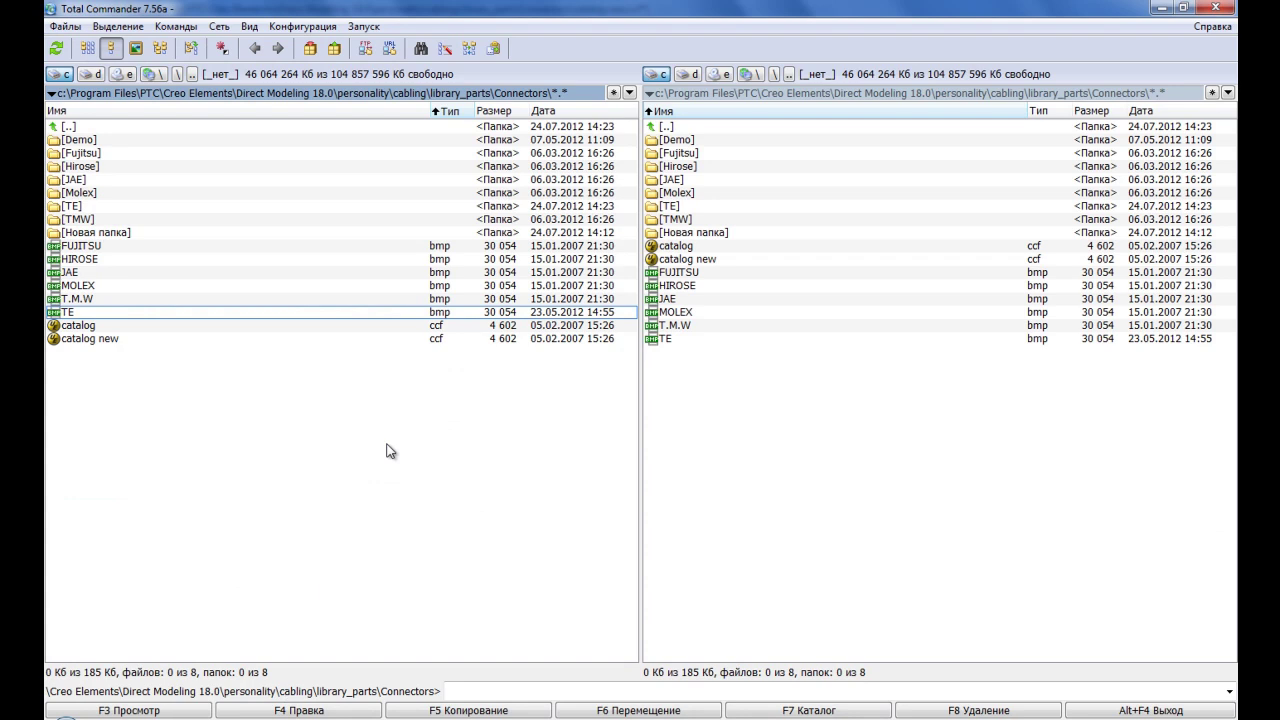
double_click(67, 206)
click(82, 193)
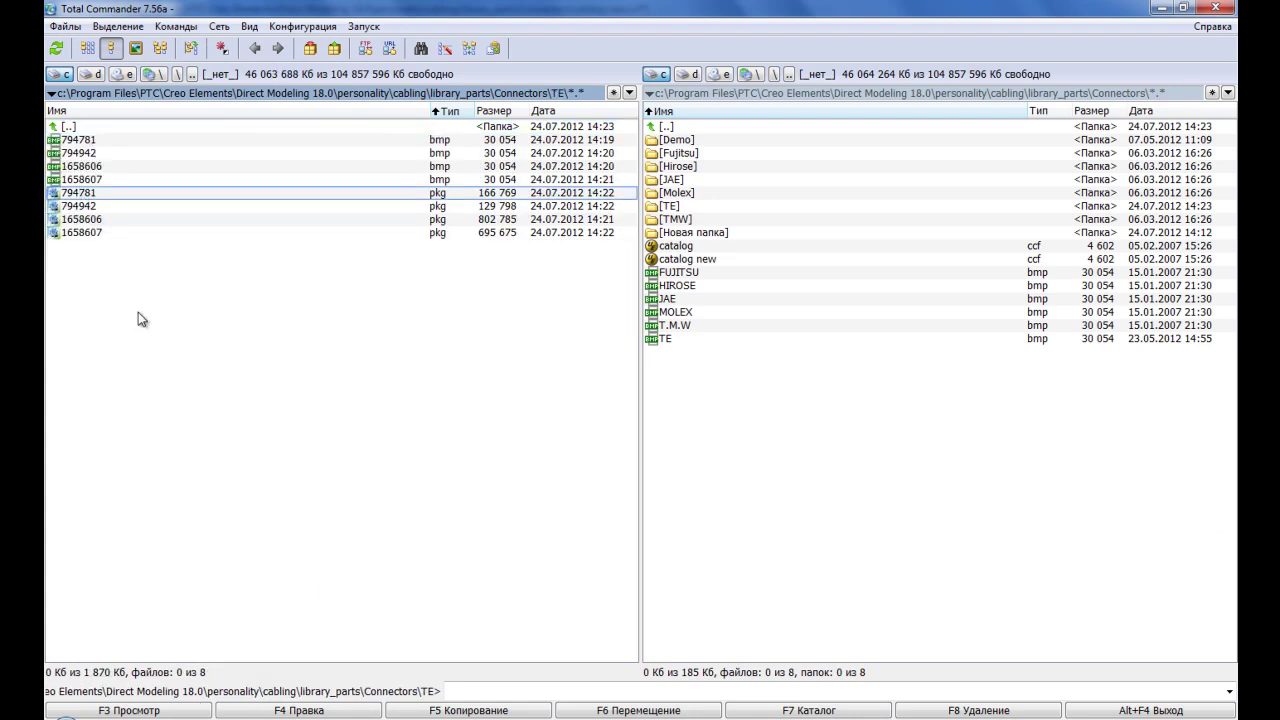
key(shift+F6)
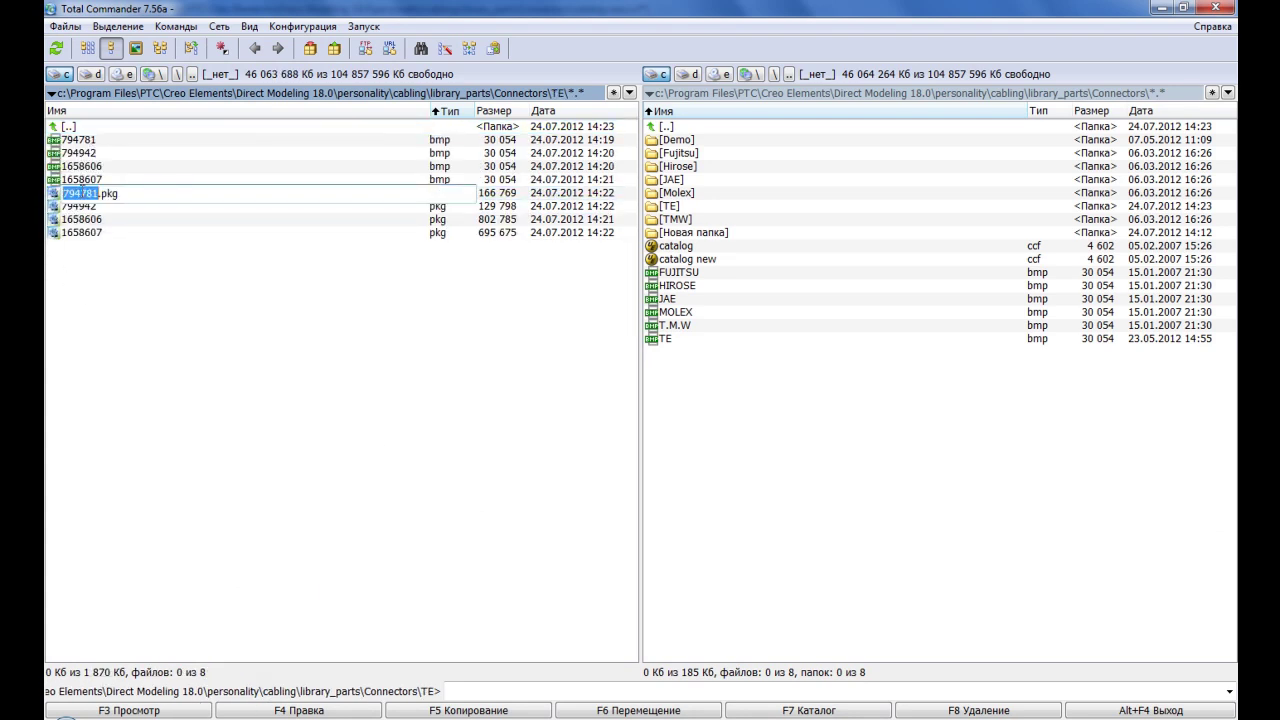
right_click(83, 193)
click(114, 246)
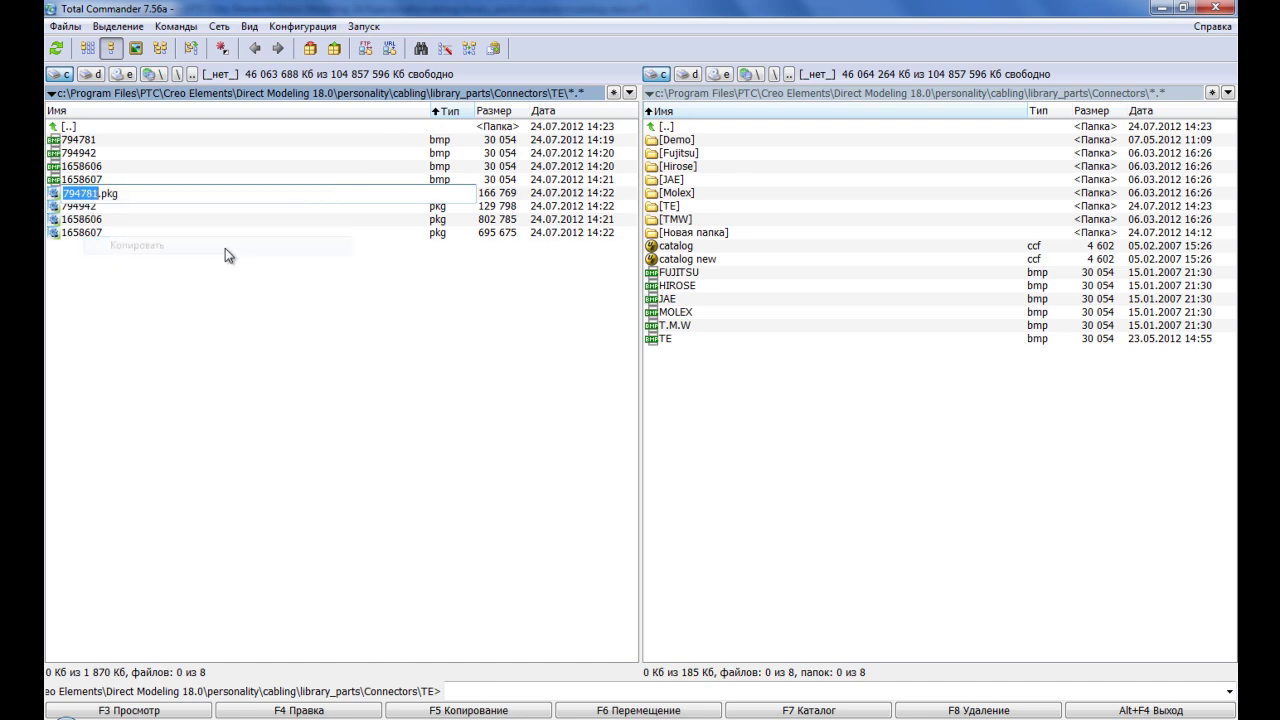
- Return to UltraEdit and replace the connector name at the start of the new last line with the copied 794781
click(1199, 6)
drag(70, 532, 135, 532)
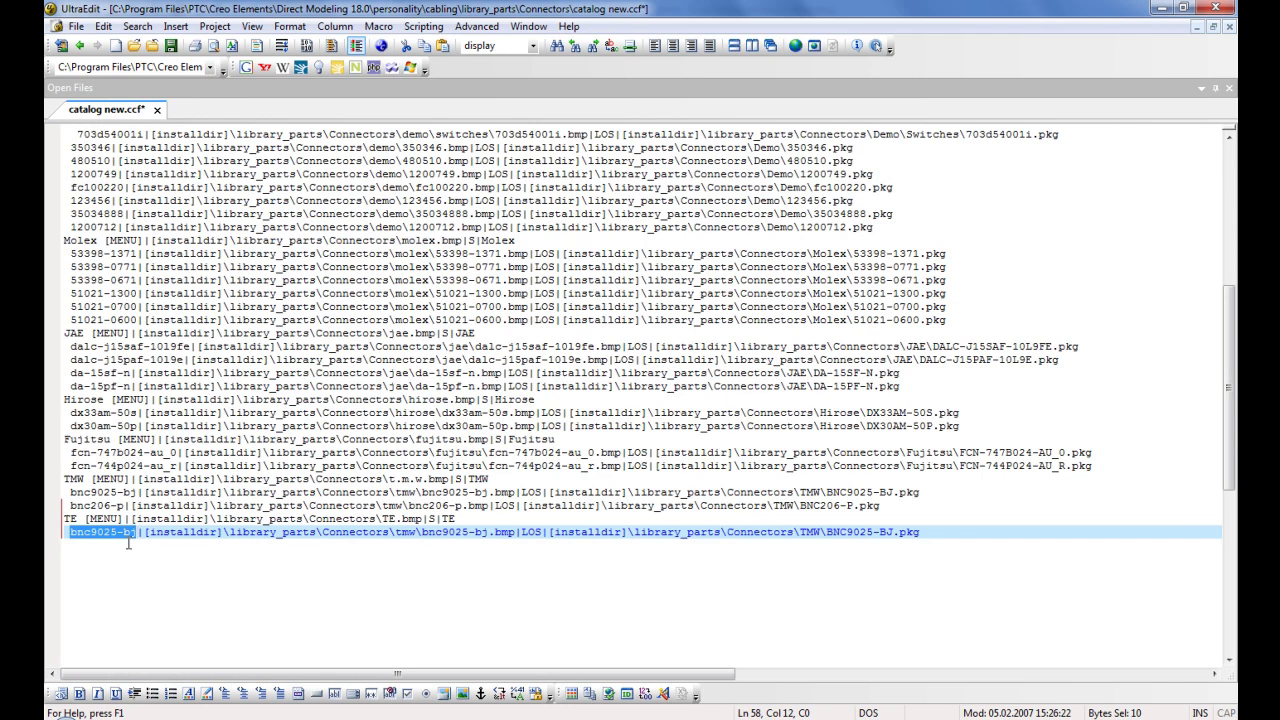
right_click(124, 540)
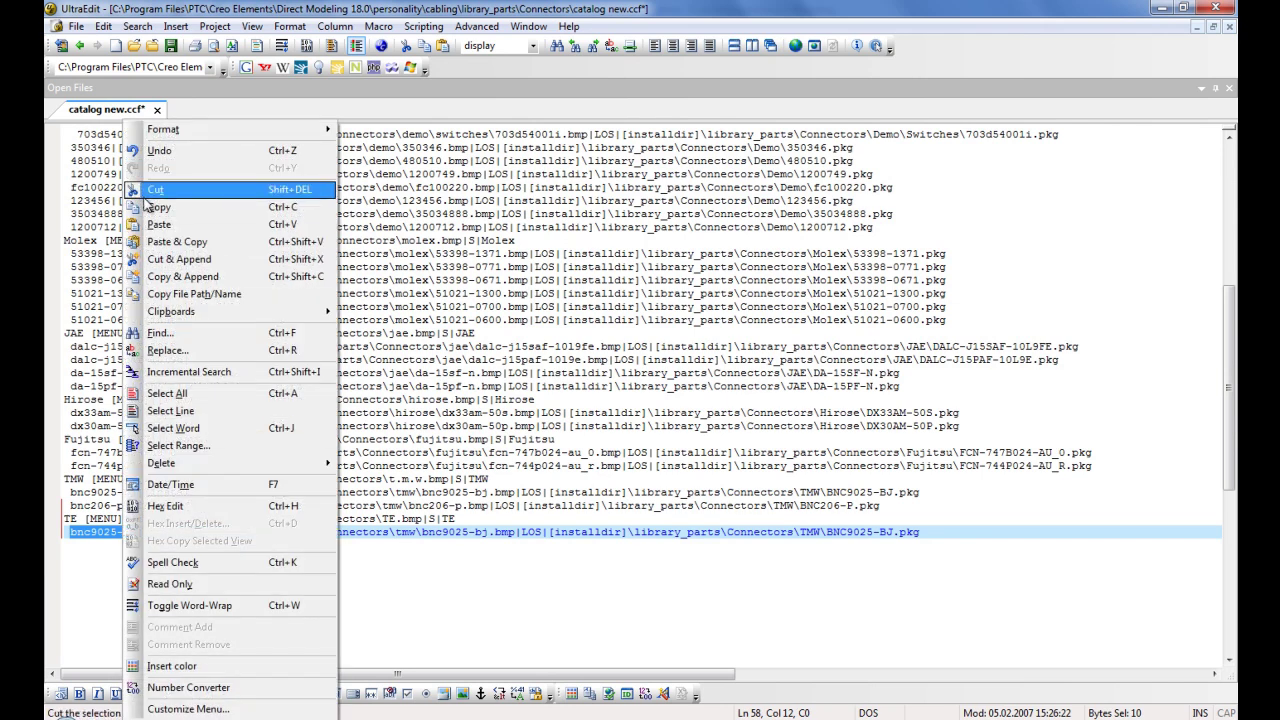
click(158, 225)
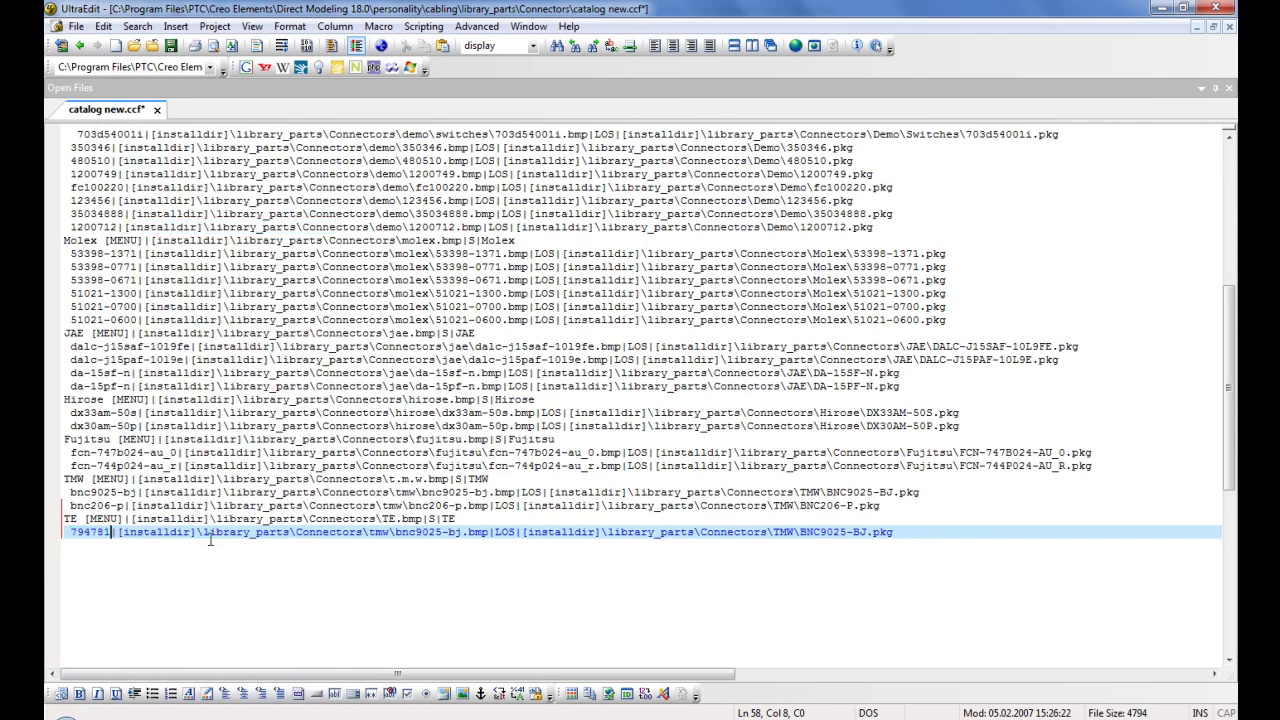
- Change the manufacturer folder in the 794781 line's picture path to TE
click(385, 532)
key(BackSpace)
key(BackSpace)
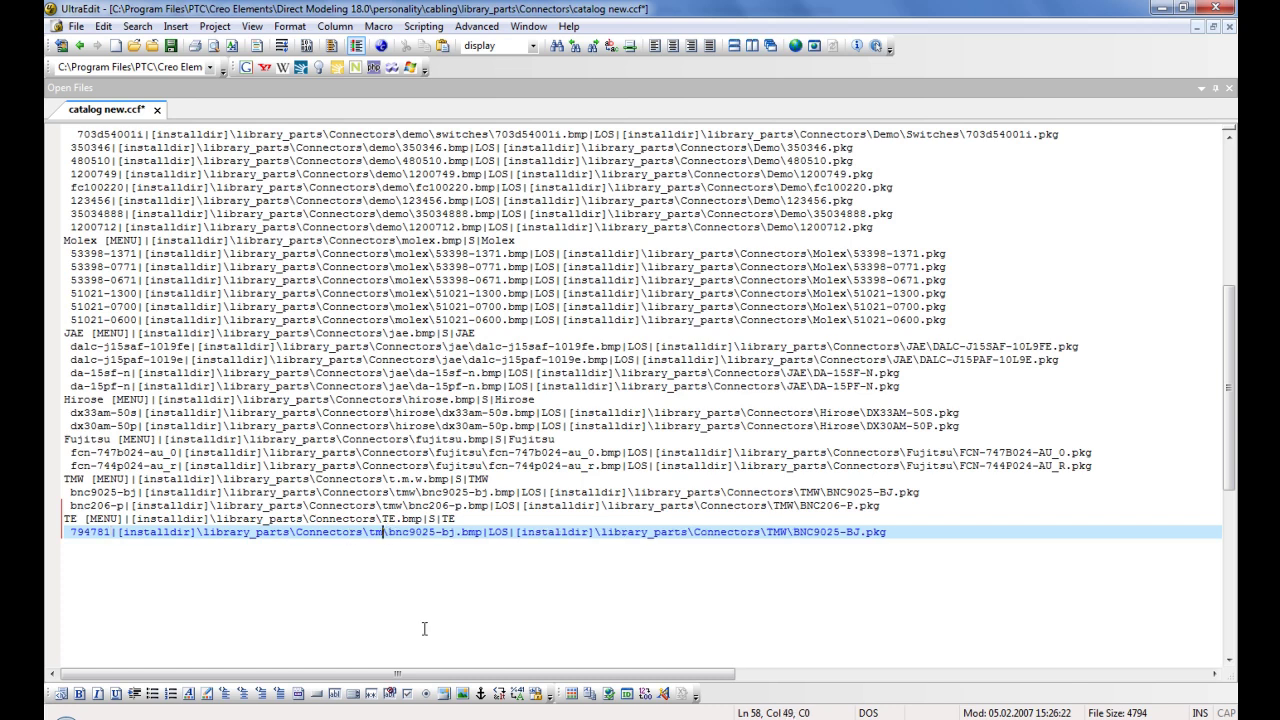
key(BackSpace)
text(TE)
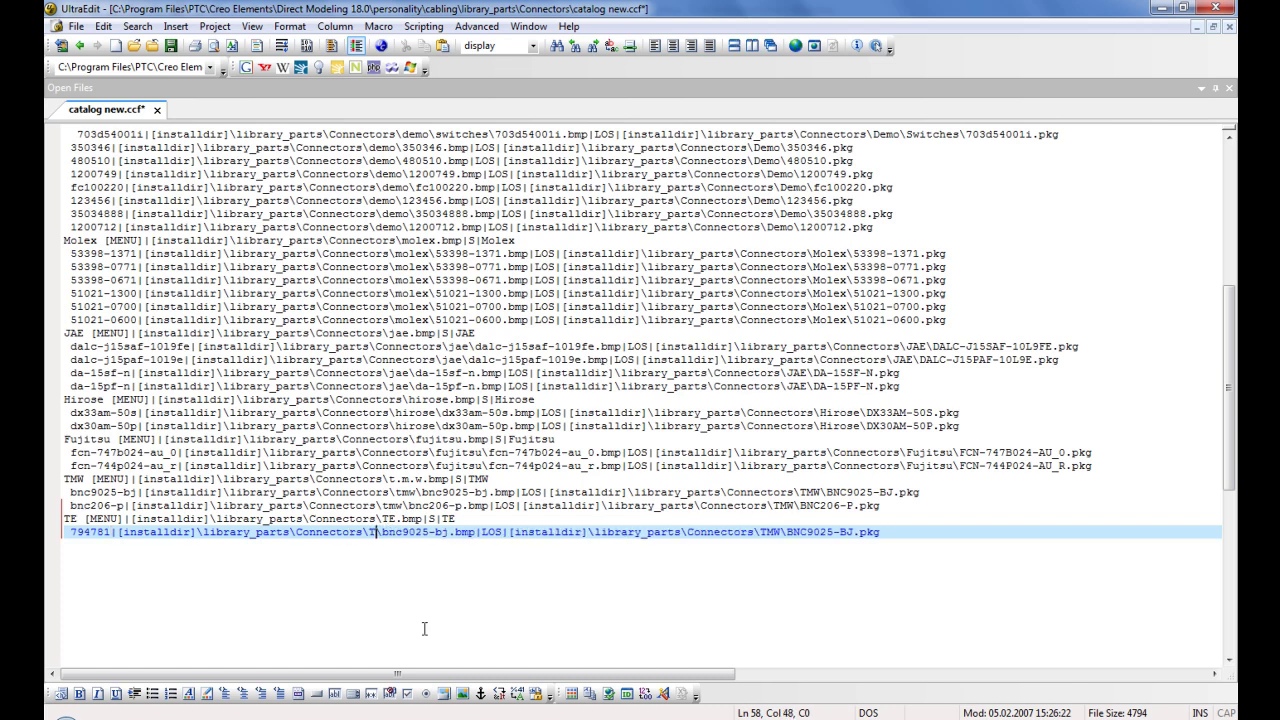
- Replace the picture file name in the 794781 line with 794781, keeping the .bmp extension
key(Right)
key(Delete)
key(Delete)
key(Delete)
key(Delete)
key(Delete)
key(Delete)
key(Delete)
key(Delete)
key(Delete)
key(Delete)
text(7947)
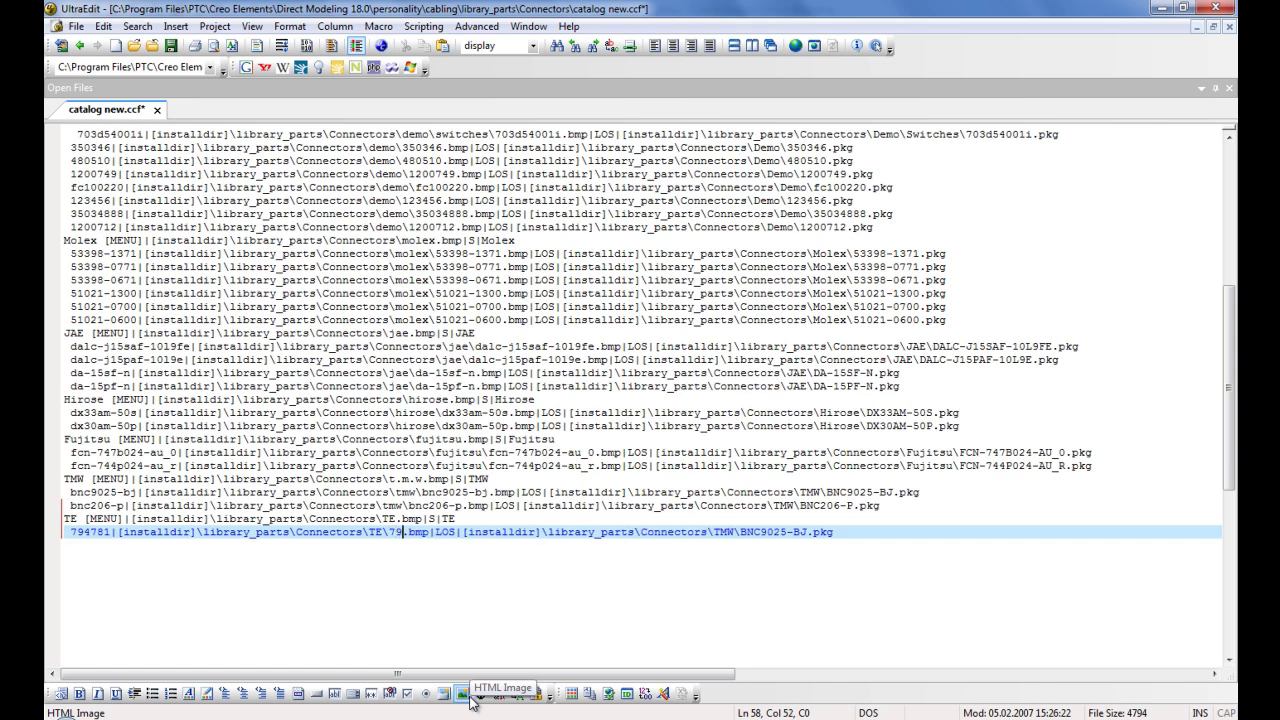
text(81)
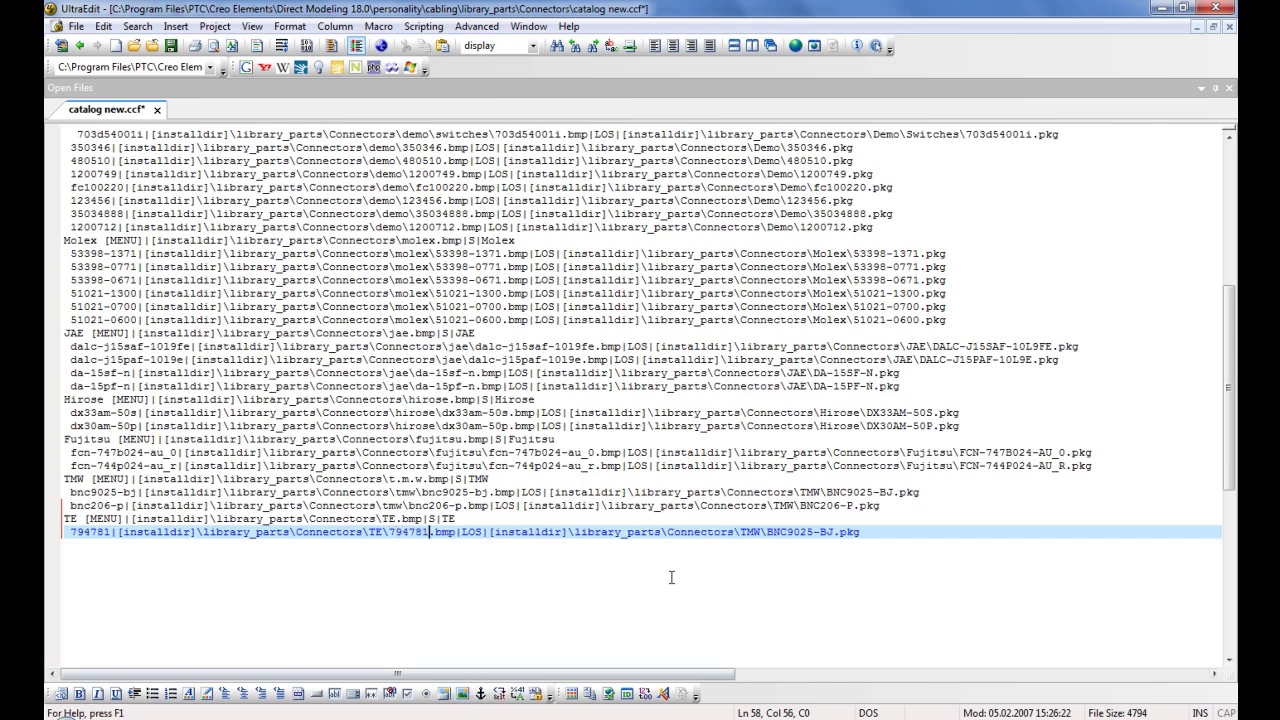
- Change the manufacturer folder in the 794781 line's package path to TE
click(740, 532)
key(Delete)
key(Delete)
text(T)
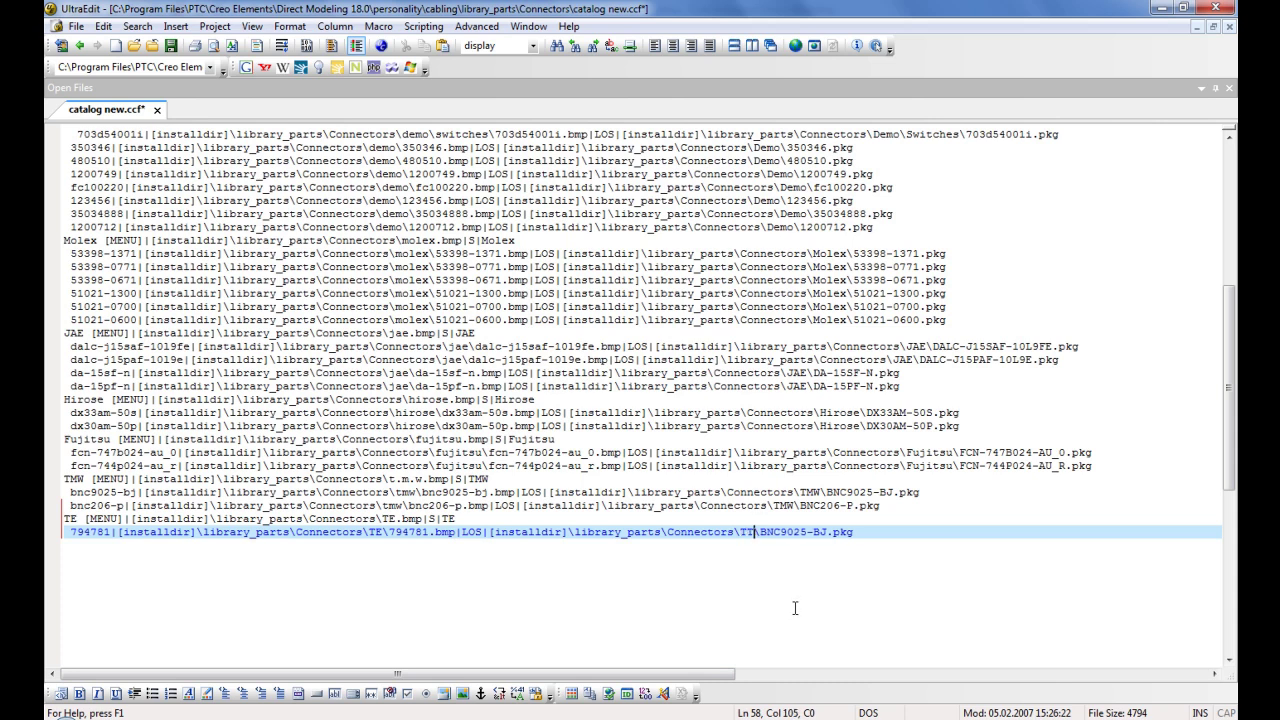
key(BackSpace)
text(E)
- Replace the package file name in the 794781 line with 794781, keeping the .pkg extension
click(768, 533)
key(Delete)
key(Delete)
key(Delete)
key(Delete)
key(Delete)
key(Delete)
key(Delete)
key(Delete)
key(Delete)
key(Delete)
text(794781)
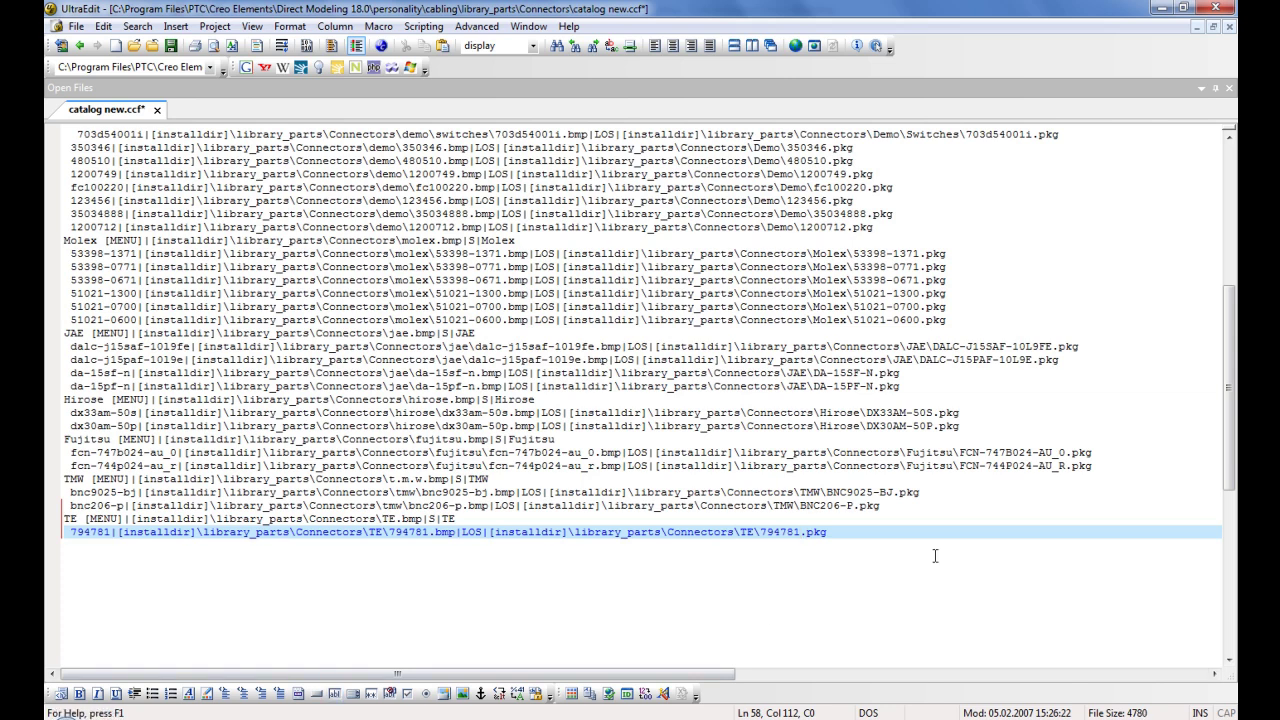
- Copy the finished 794781 connector line and start a new line below it
drag(835, 532, 70, 522)
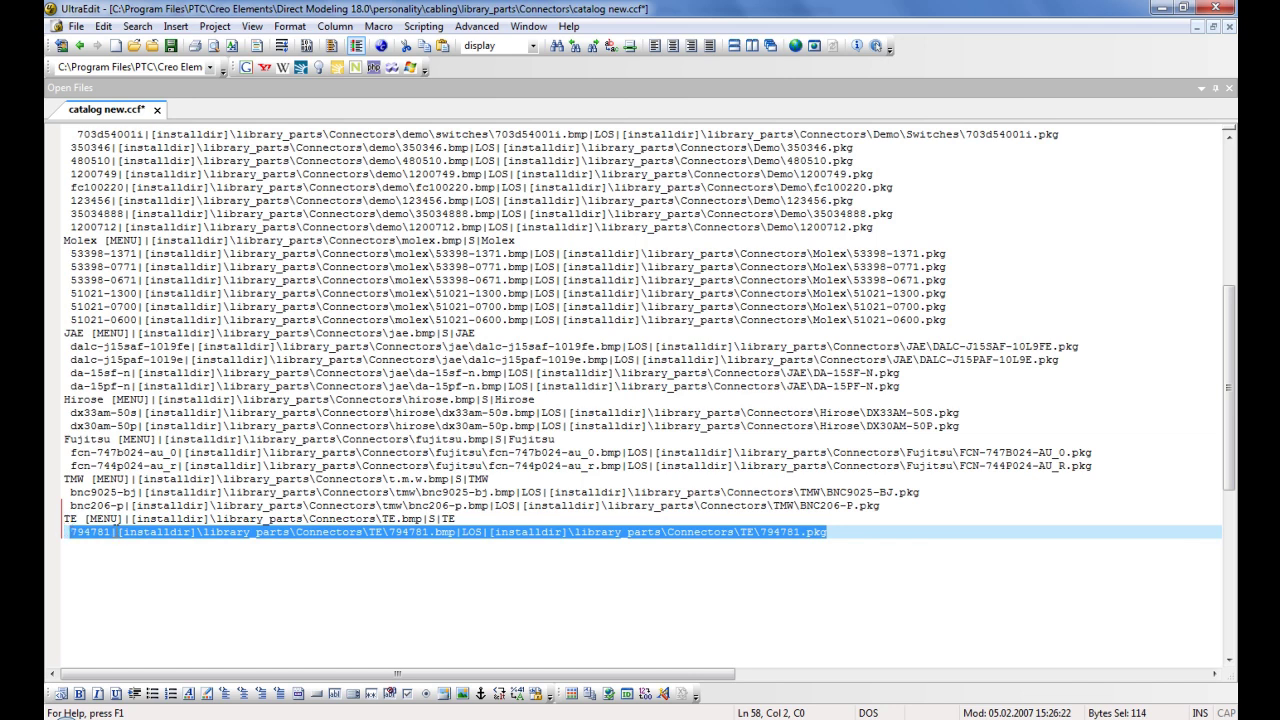
right_click(114, 532)
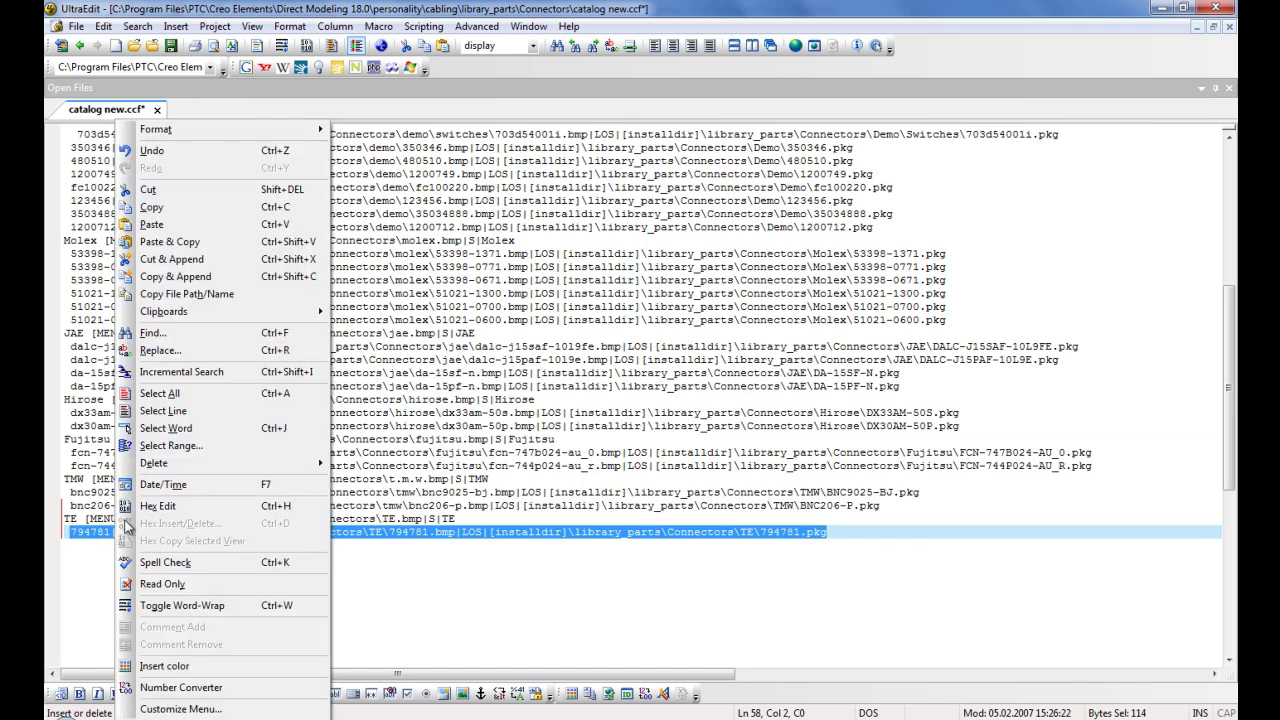
click(194, 213)
click(838, 532)
key(Return)
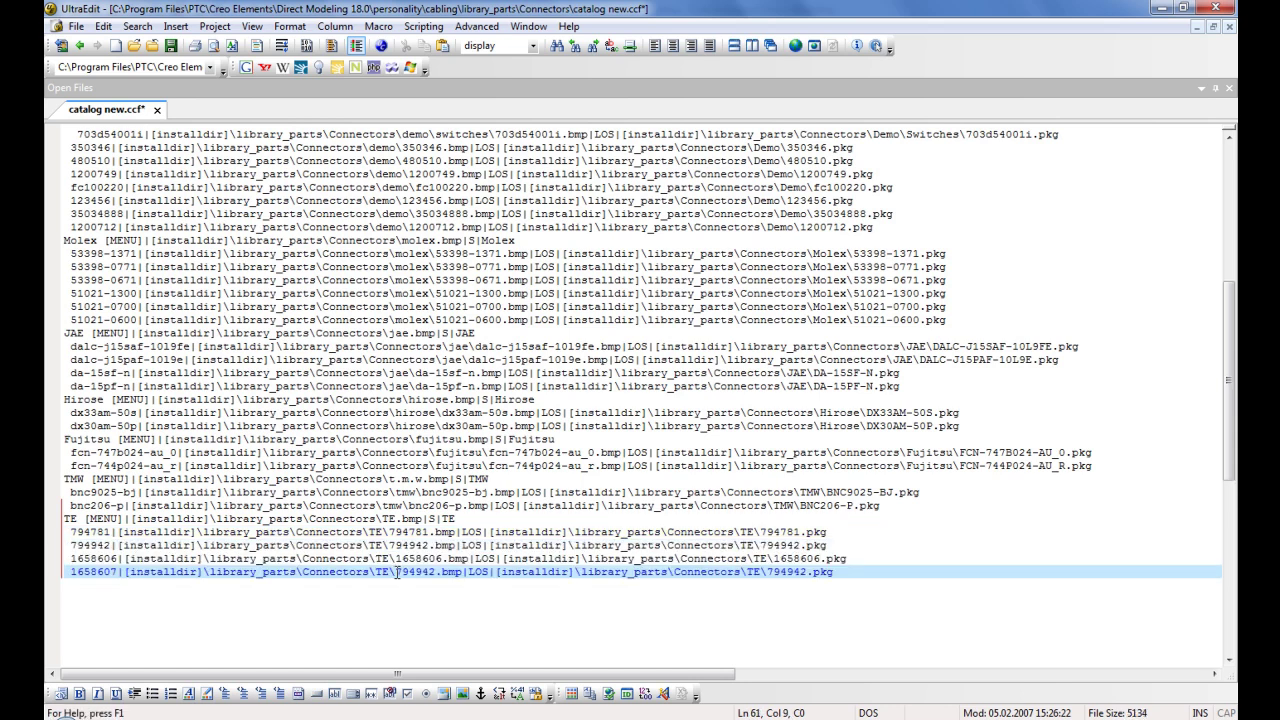
- Set the picture and package file names in the last line to 1658607 and save catalog new.ccf
drag(395, 572, 437, 572)
key(ctrl+v)
drag(782, 572, 838, 572)
key(ctrl+v)
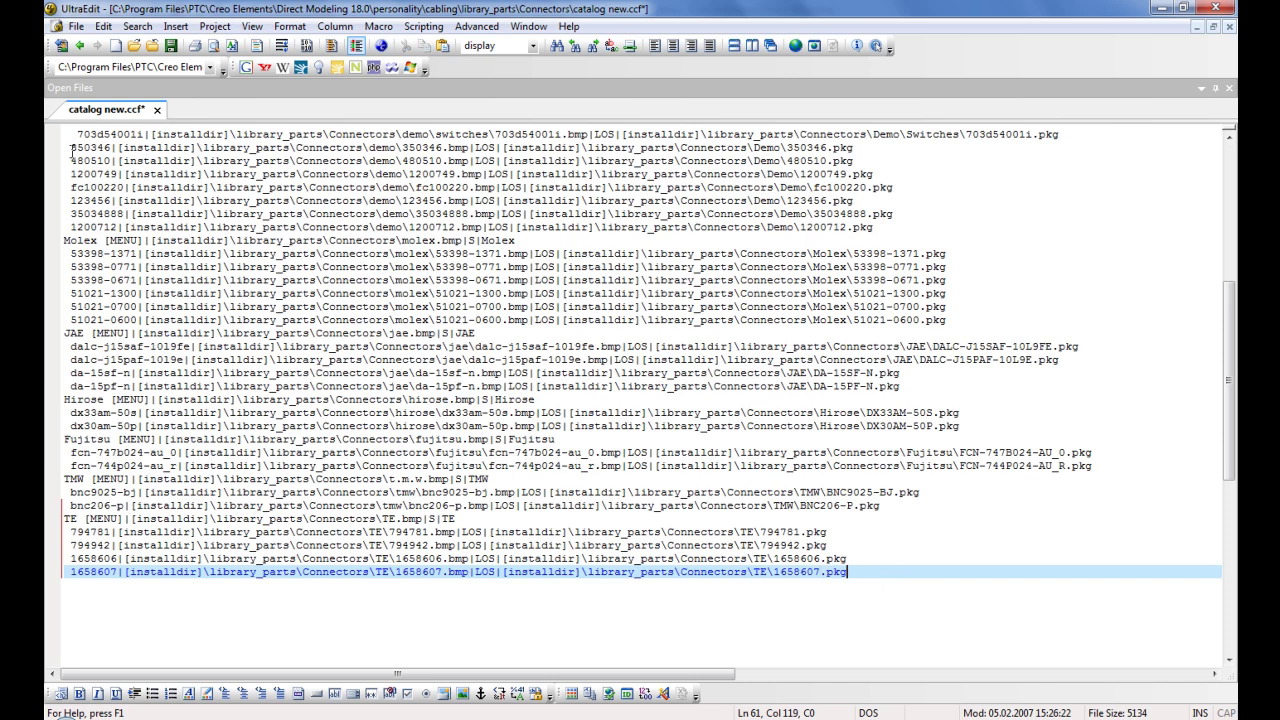
click(170, 45)
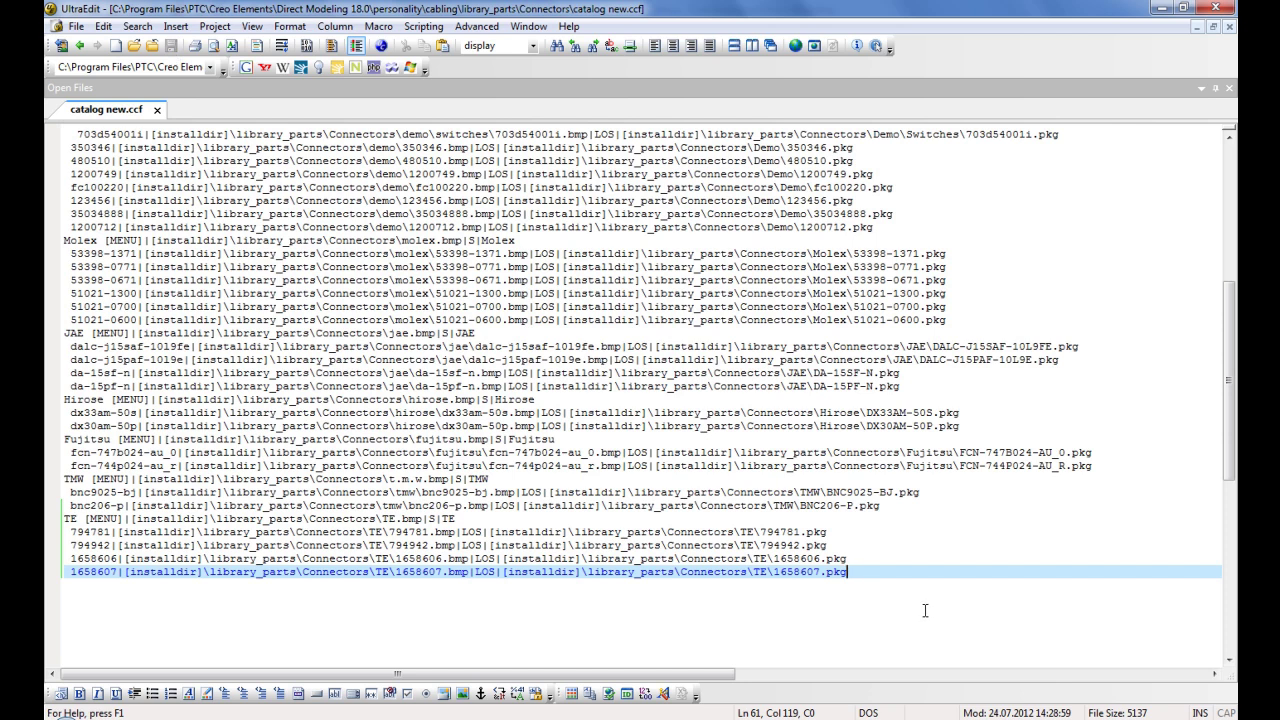
- Switch to Creo Elements/Direct Modeling and delete the parts 1658606, 1658607, 794781 and 794942, keeping harness_1
click(1163, 7)
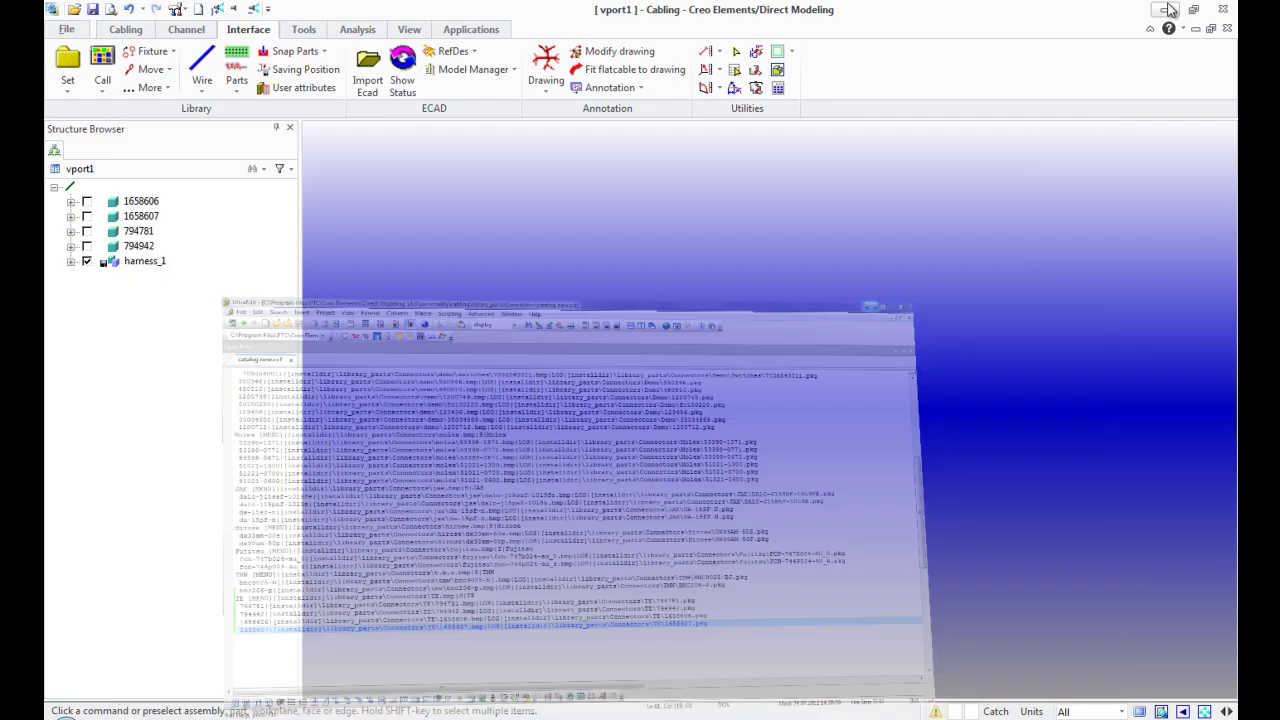
click(92, 203)
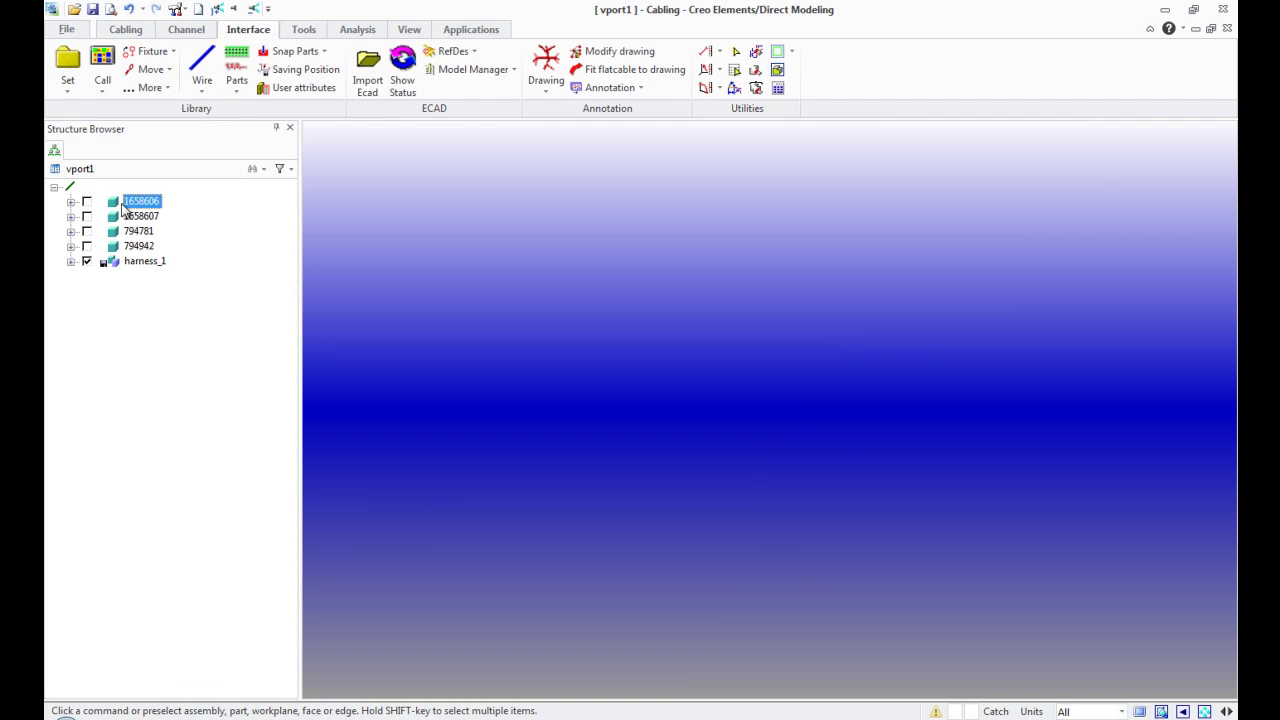
shift+click(139, 246)
right_click(133, 248)
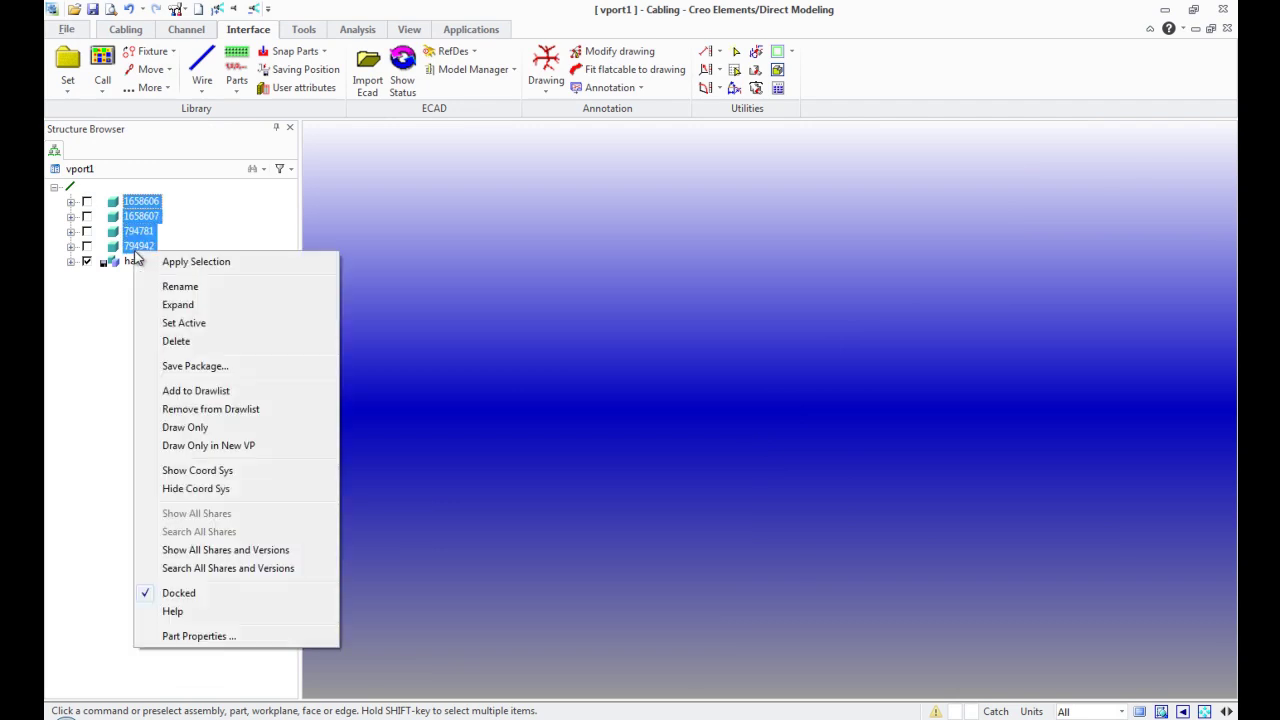
click(177, 340)
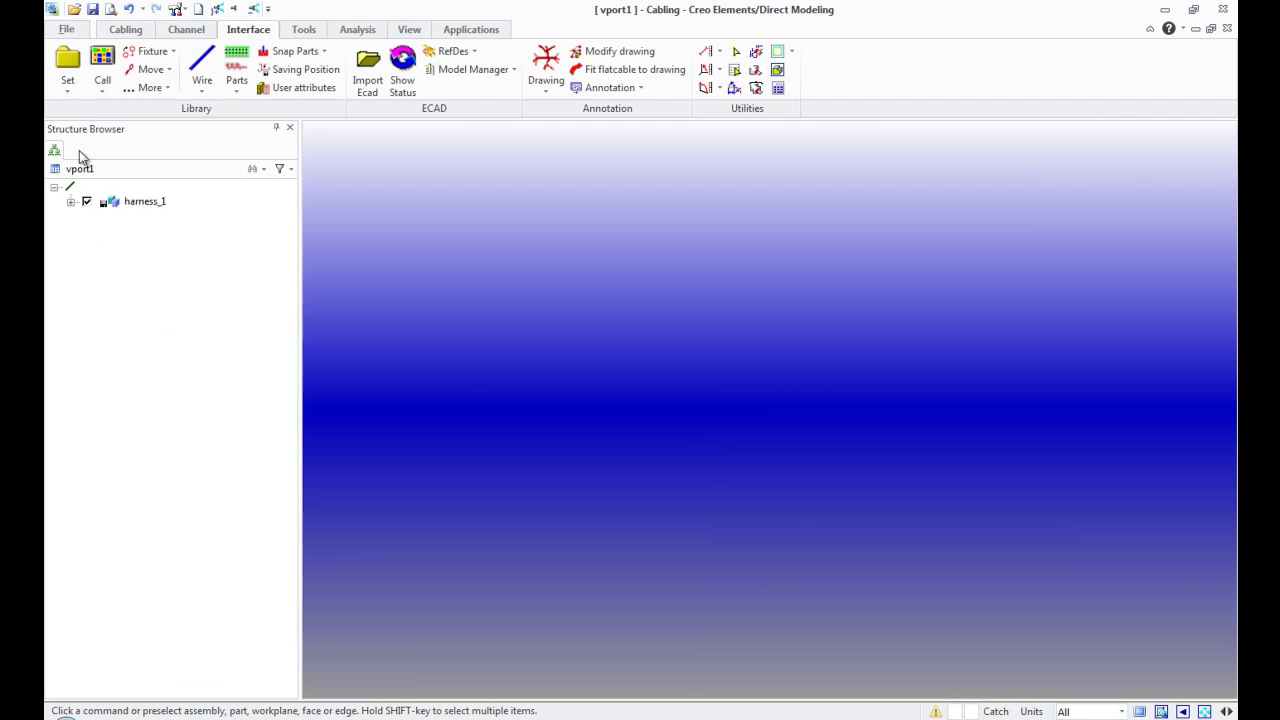
- Set catalog new.ccf from the Connectors folder as the current connector library
click(71, 94)
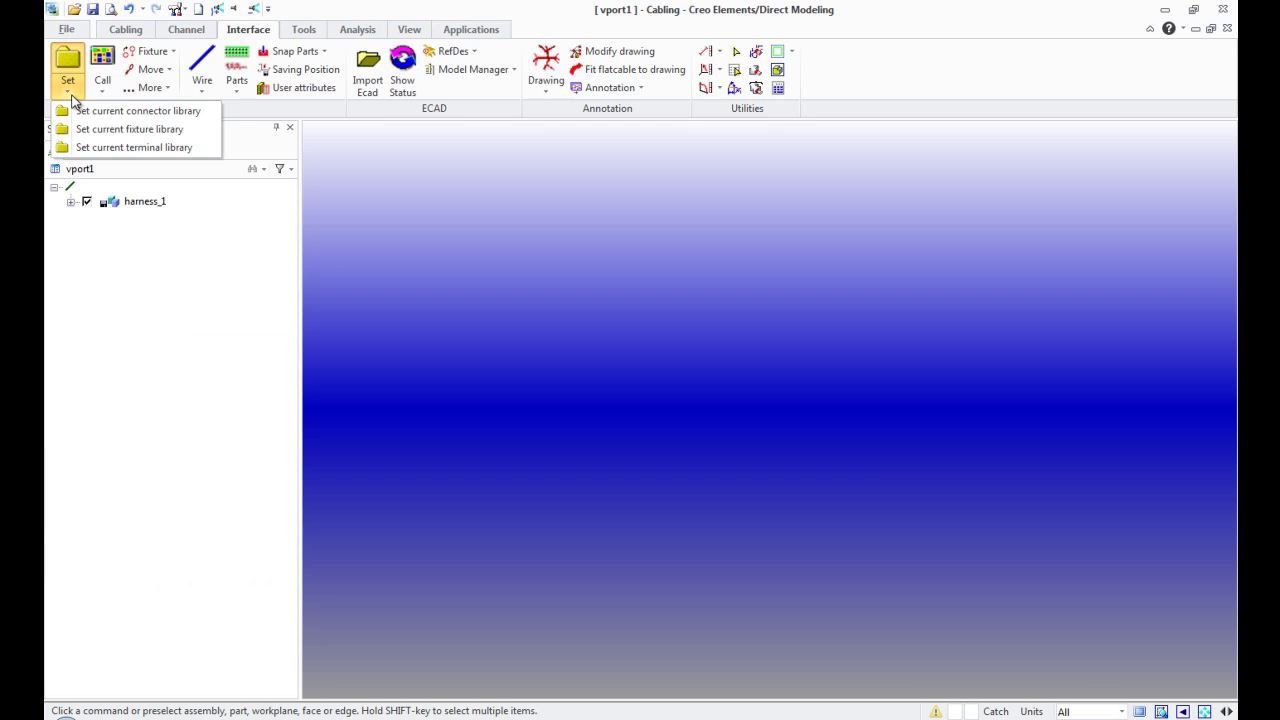
click(76, 111)
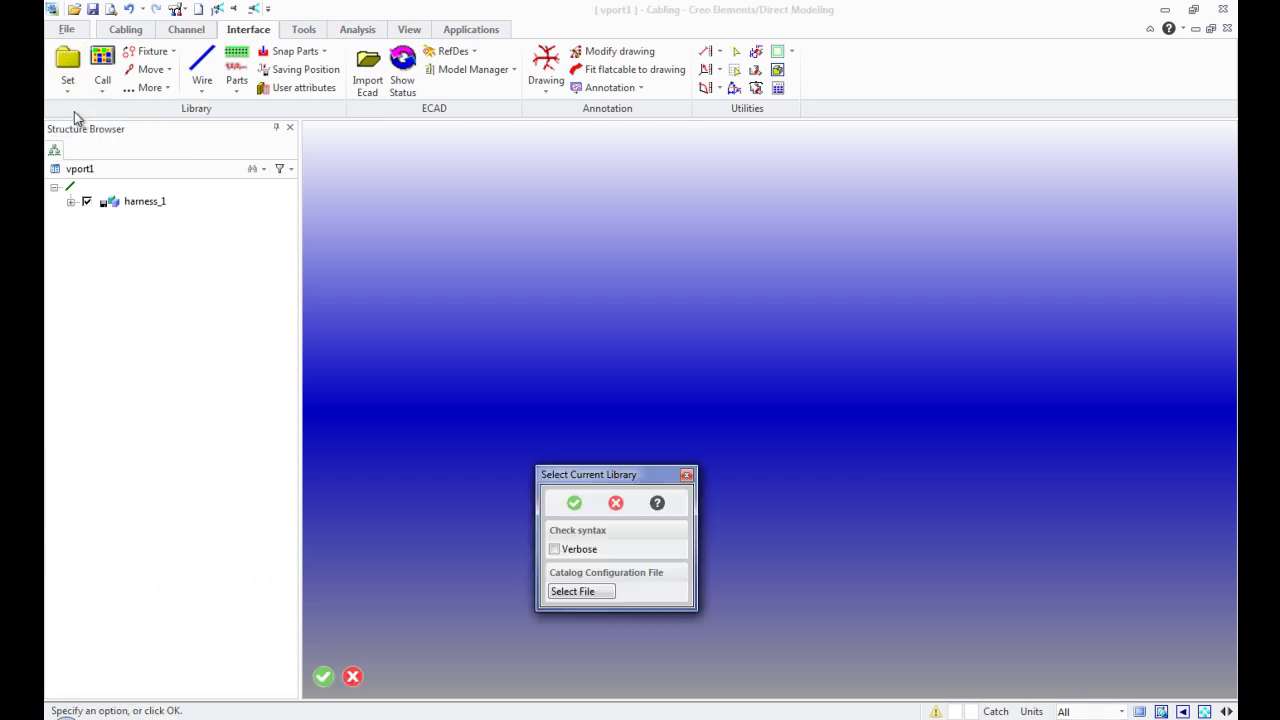
click(572, 591)
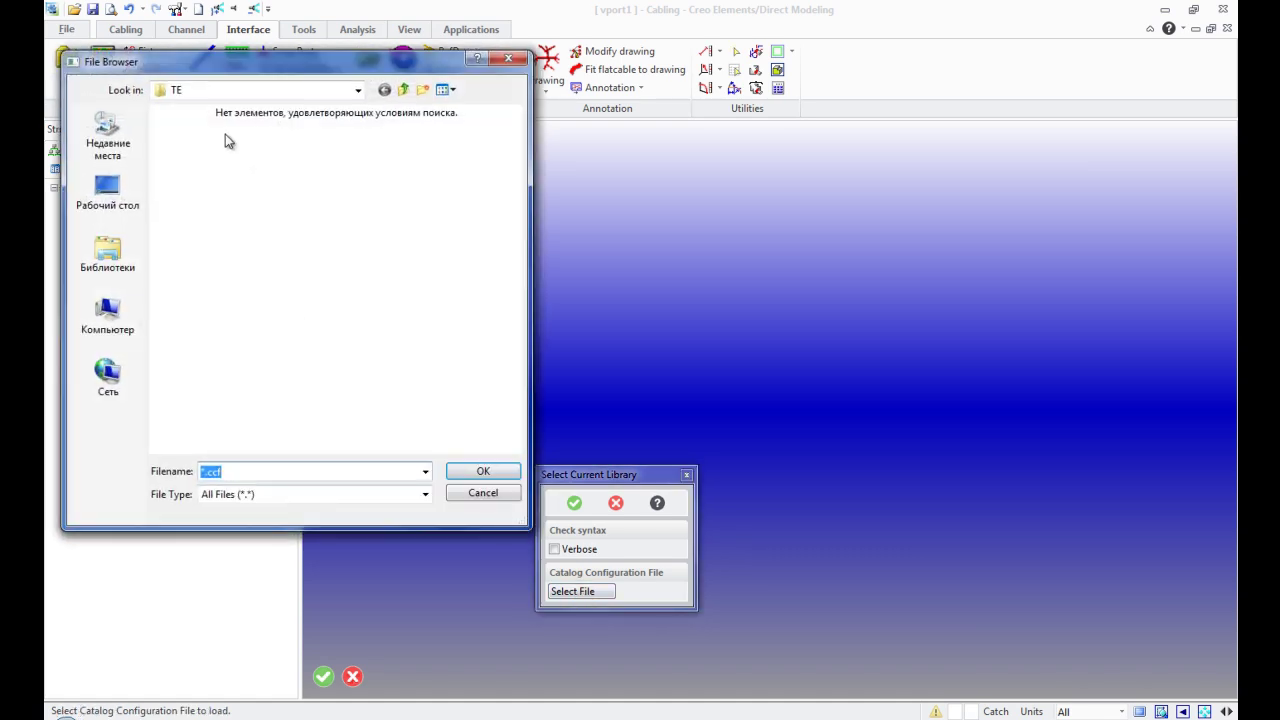
click(402, 91)
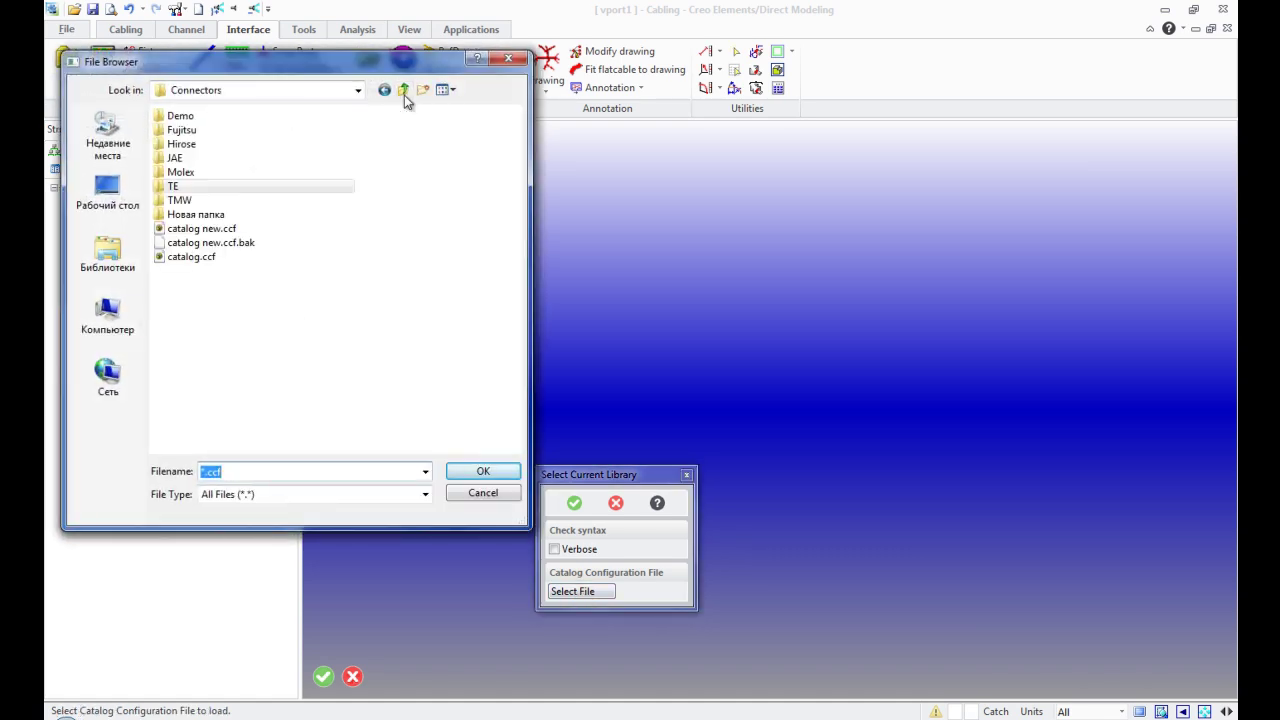
click(222, 232)
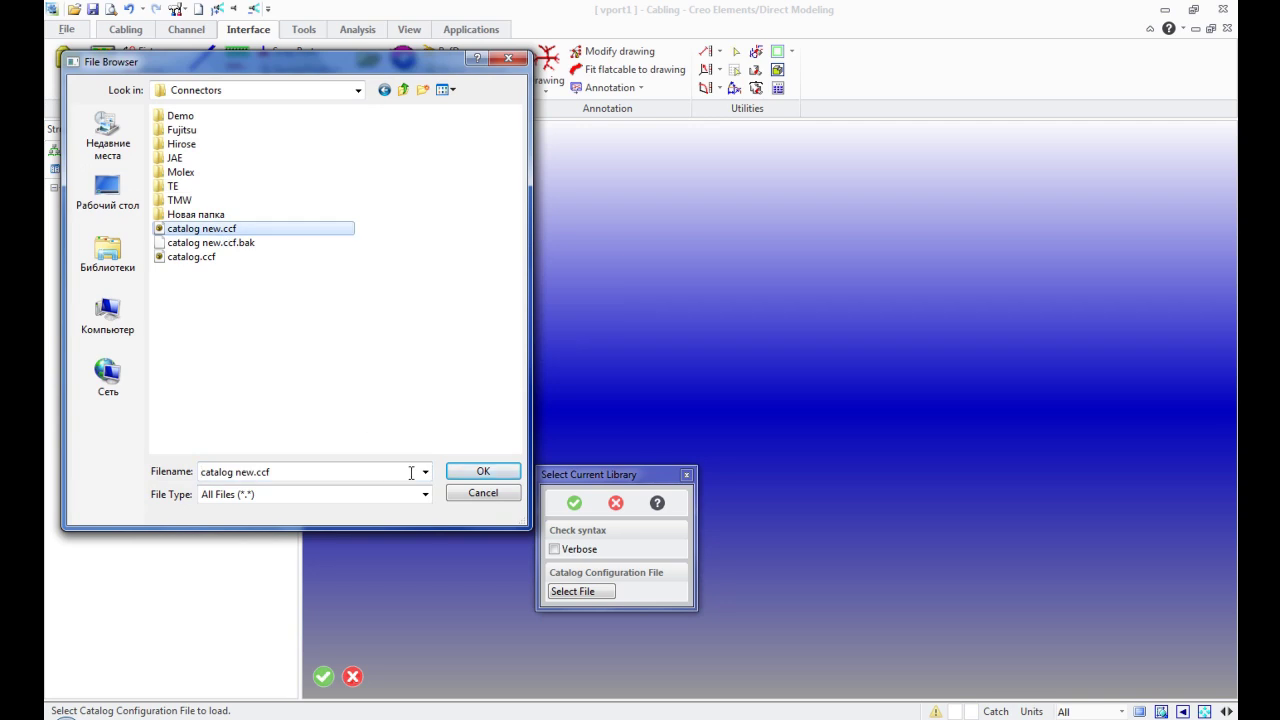
click(484, 472)
- Open the TE group in the Cabling Electrical Library and move its window clear of the viewport's centre
drag(757, 240, 652, 140)
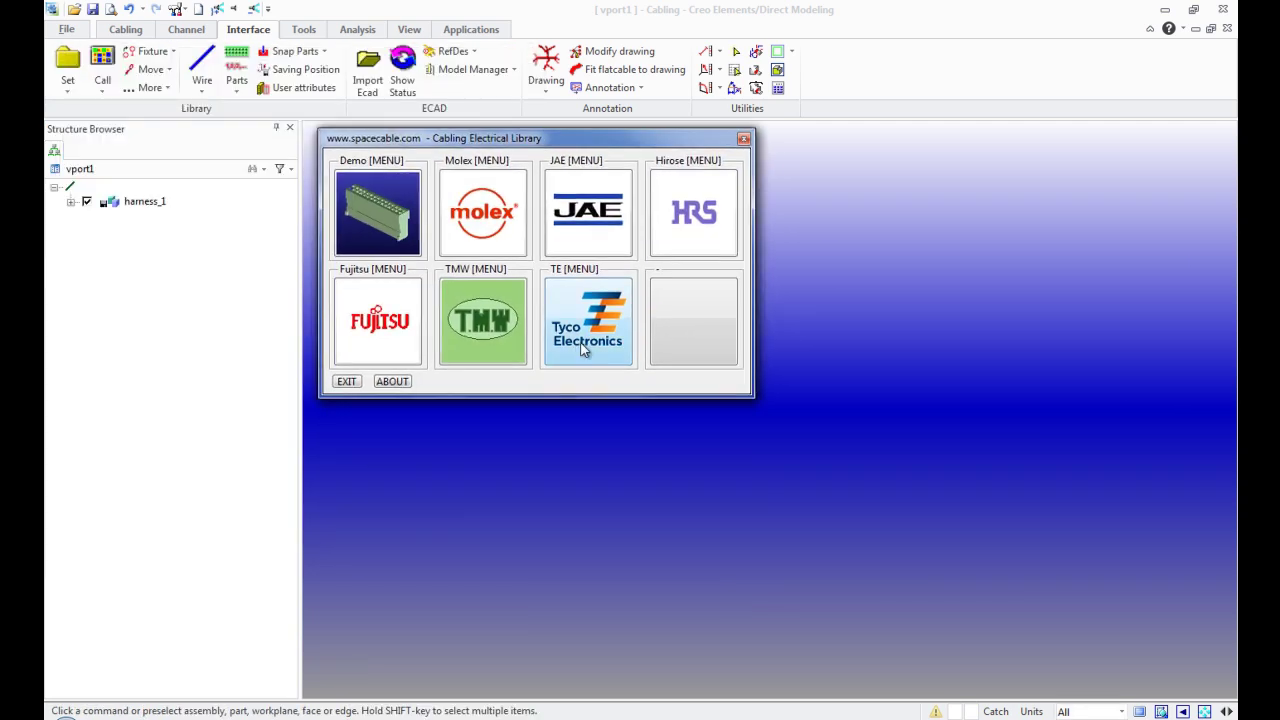
click(594, 345)
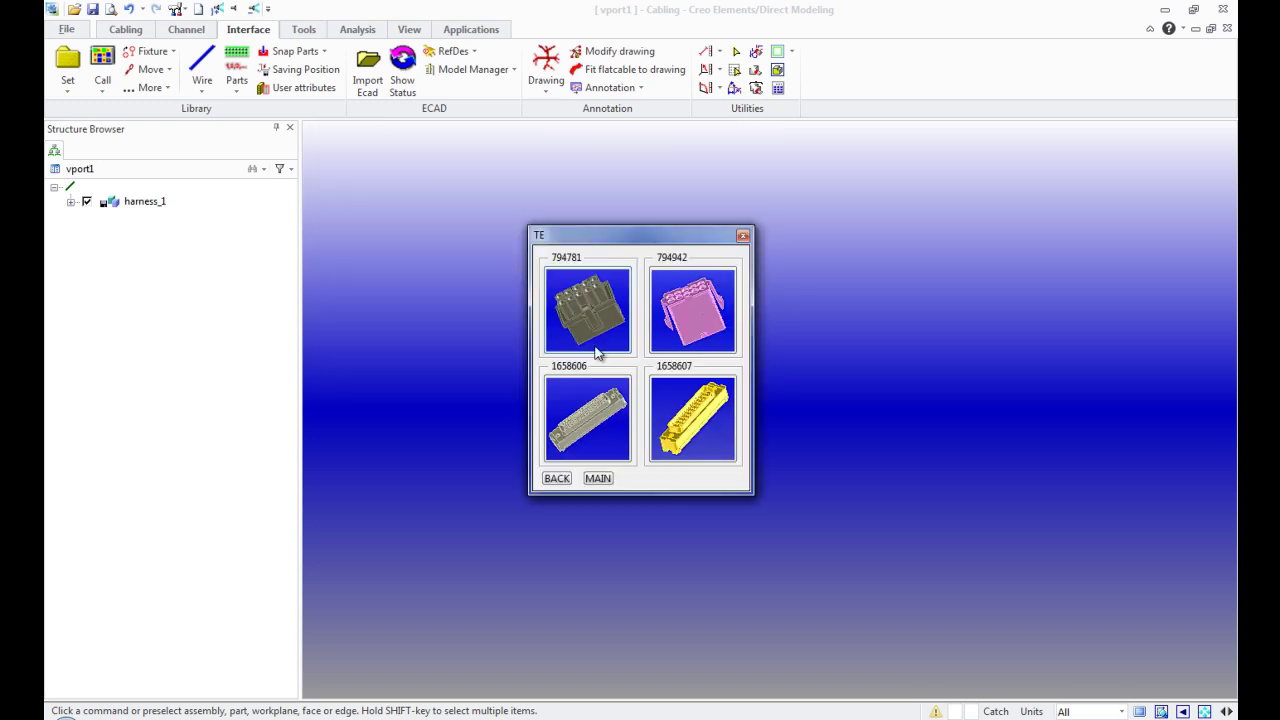
drag(653, 236, 466, 134)
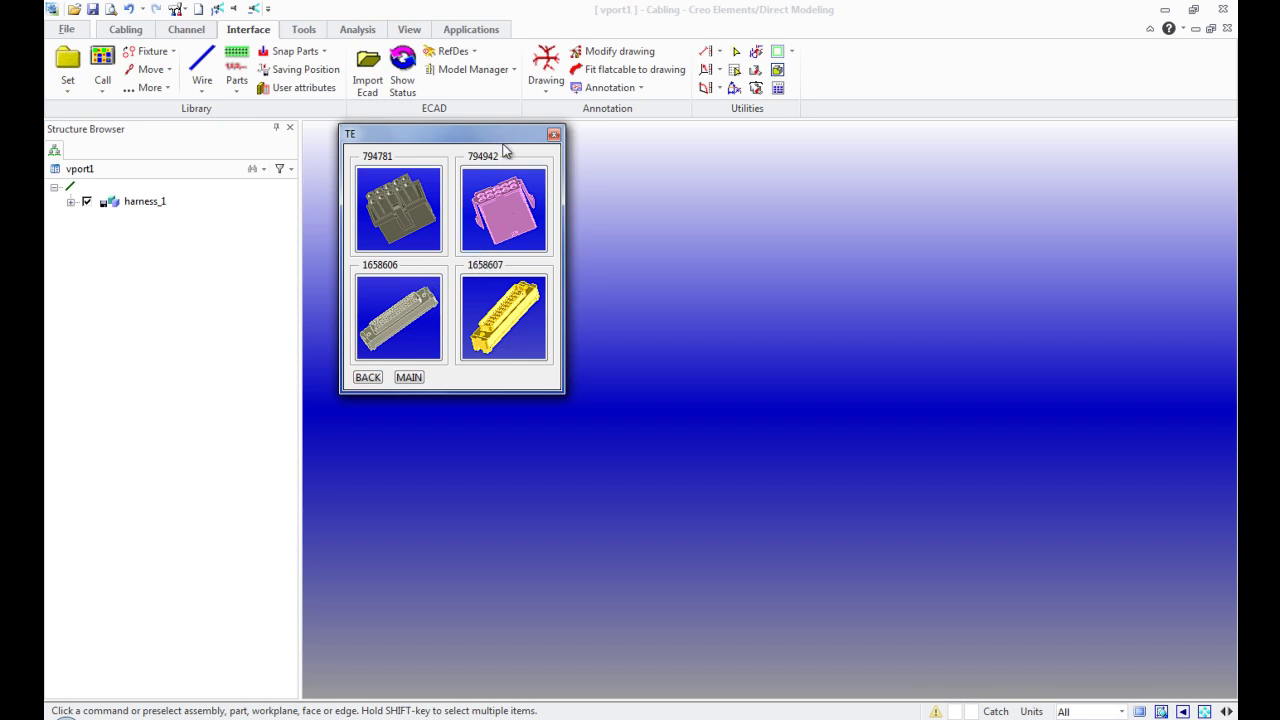
drag(503, 141, 507, 159)
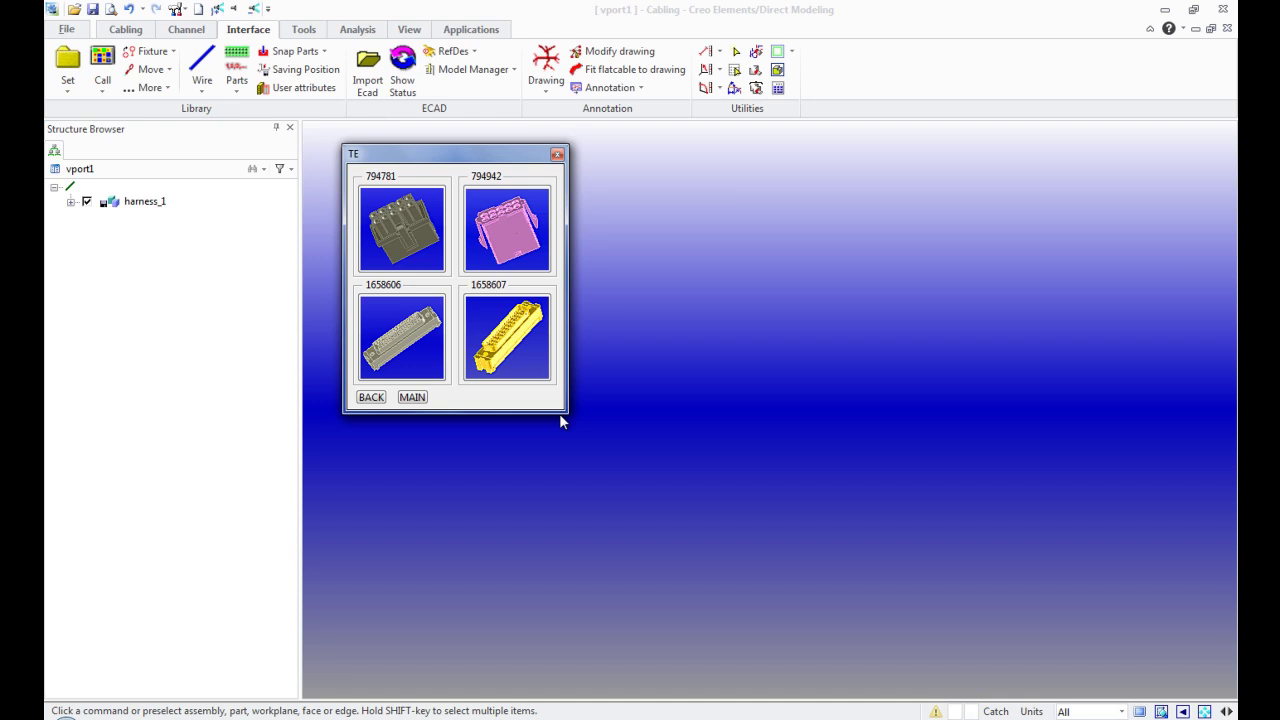
- Load the 794781 connector from the TE group and place it in the viewport
click(419, 272)
drag(478, 284, 782, 190)
click(738, 213)
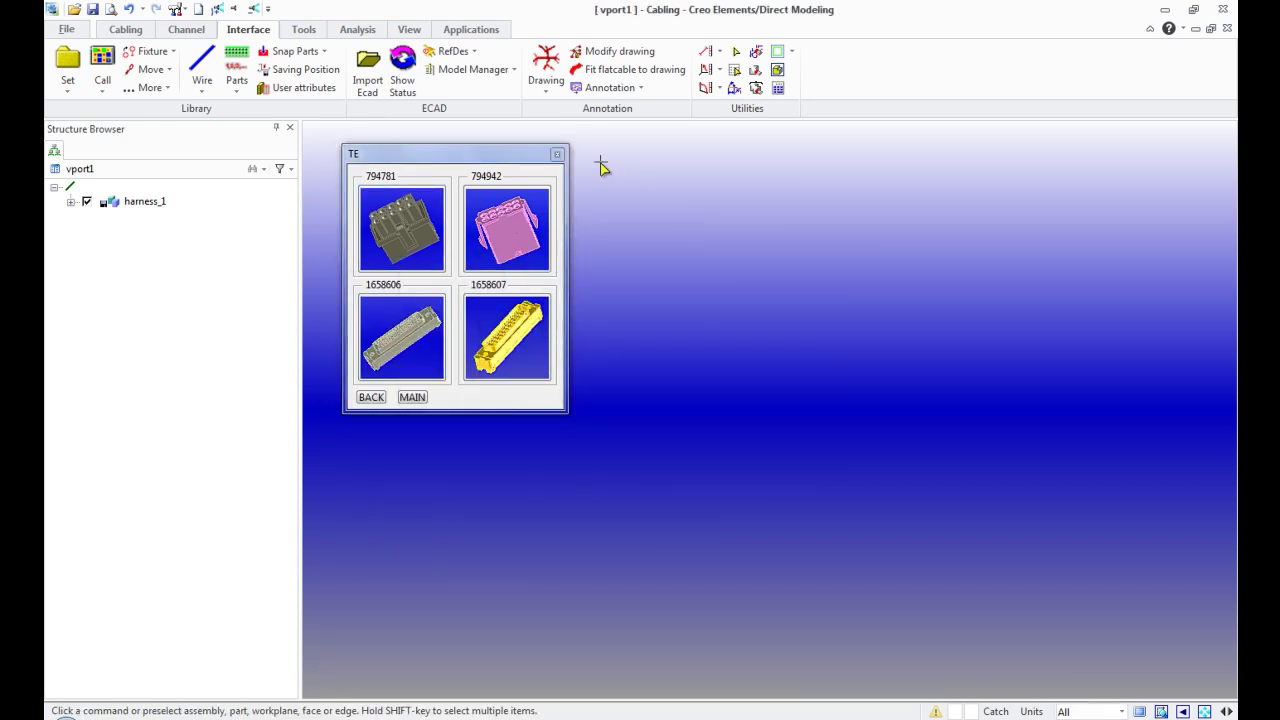